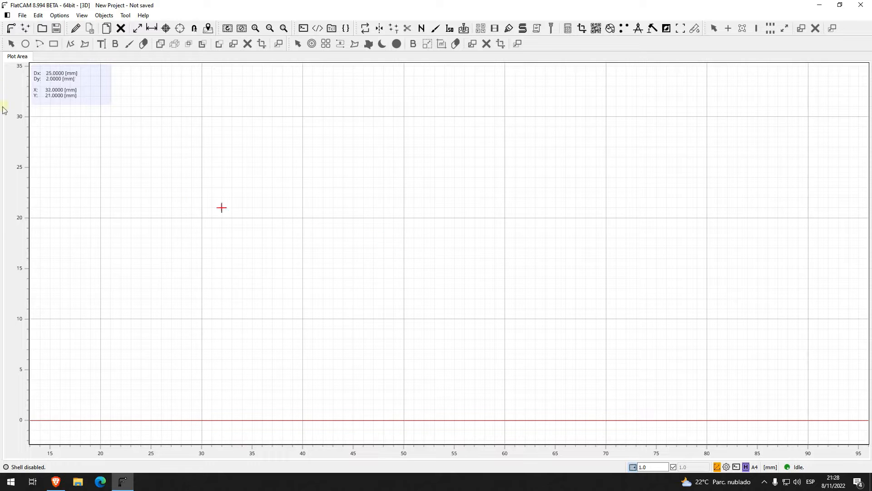
Step: Open the Gerber file placa_ejemplo-B_Cu_mal.gbr from the placa_ejemplo folder and deselect the board
{"action": "left_click", "coordinate": [11, 28]}
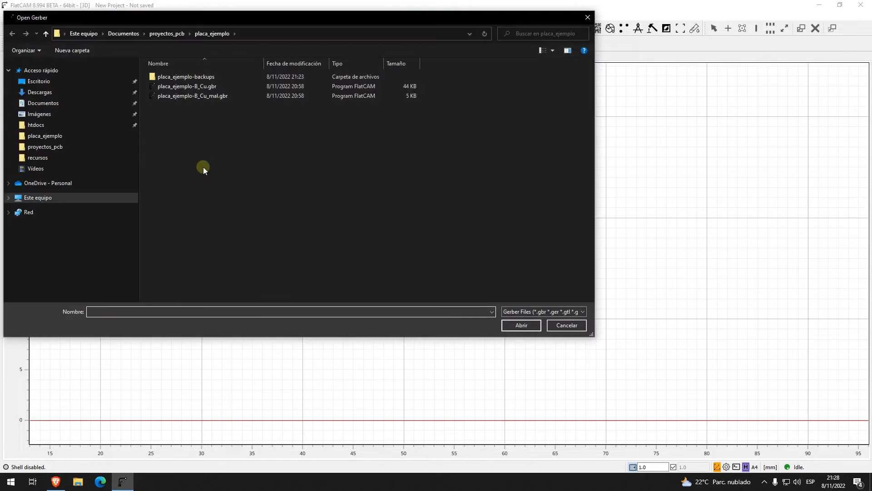
{"action": "double_click", "coordinate": [220, 96]}
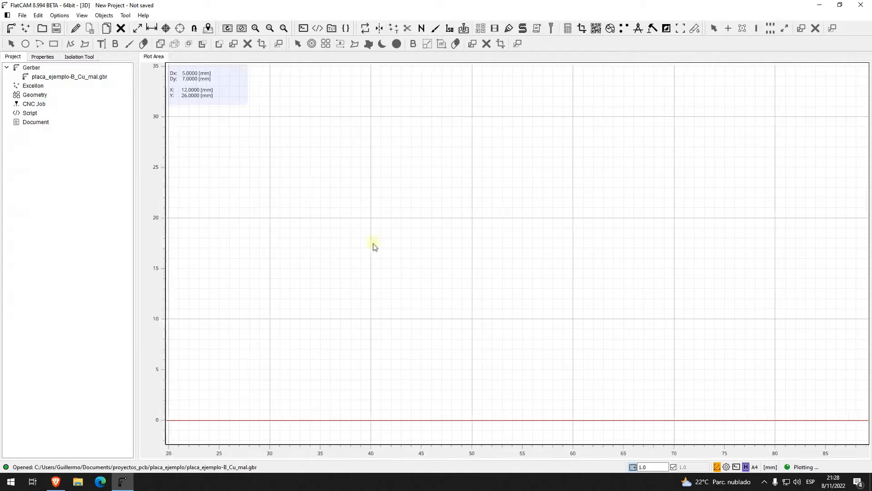
{"action": "left_click", "coordinate": [358, 249]}
{"action": "scroll", "coordinate": [352, 247], "scroll_direction": "down", "scroll_amount": 1}
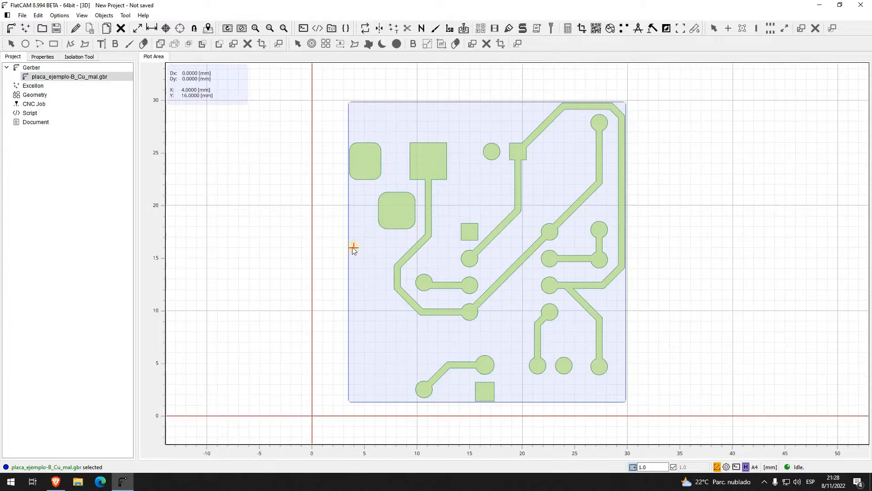
{"action": "left_click", "coordinate": [316, 248]}
{"action": "left_click_drag", "start_coordinate": [660, 289], "coordinate": [627, 289]}
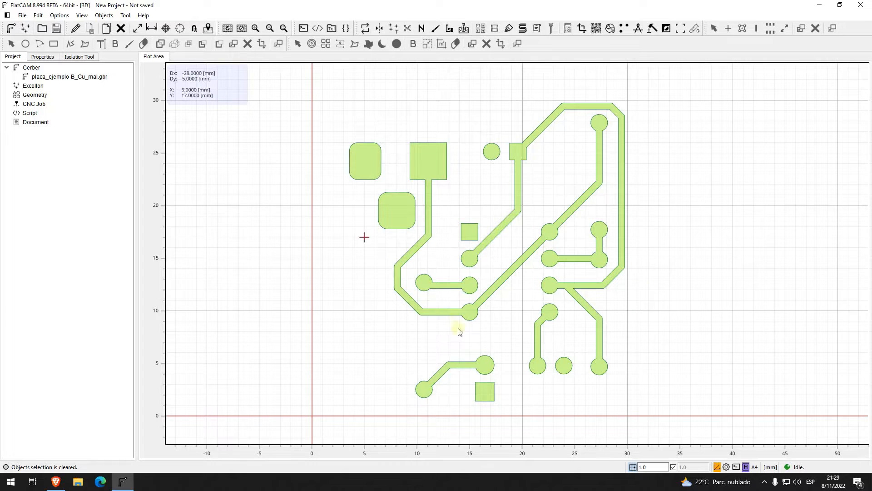
{"action": "middle_click_drag", "start_coordinate": [686, 321], "coordinate": [616, 315]}
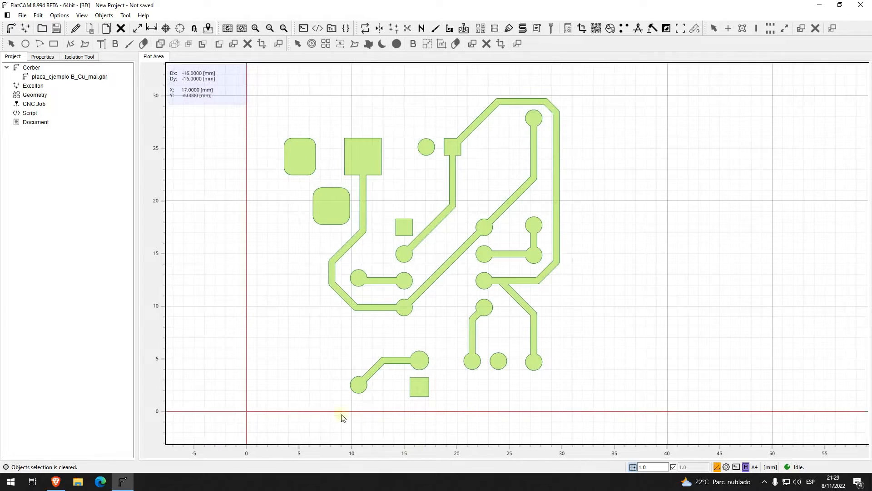
Step: Load the second Gerber file, placa_ejemplo-B_Cu.gbr, into the same project
{"action": "left_click", "coordinate": [11, 29]}
{"action": "double_click", "coordinate": [217, 87]}
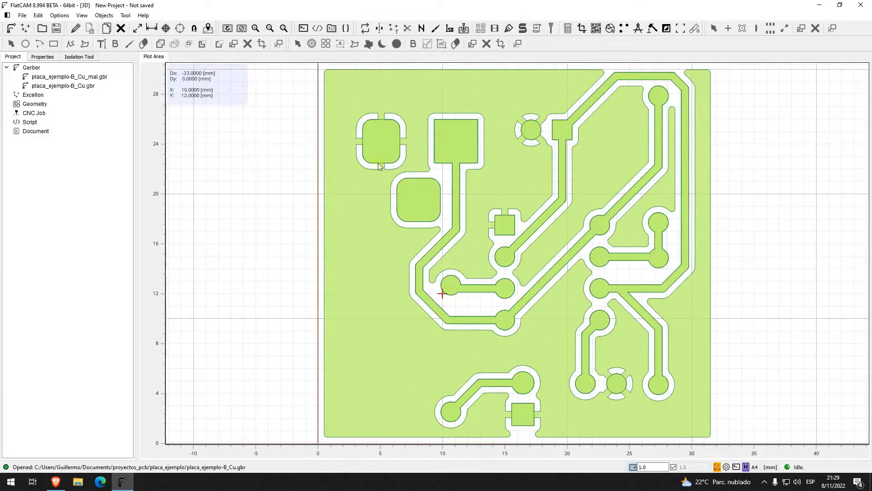
{"action": "middle_click_drag", "start_coordinate": [781, 292], "coordinate": [666, 264]}
{"action": "scroll", "coordinate": [701, 271], "scroll_direction": "down", "scroll_amount": 1}
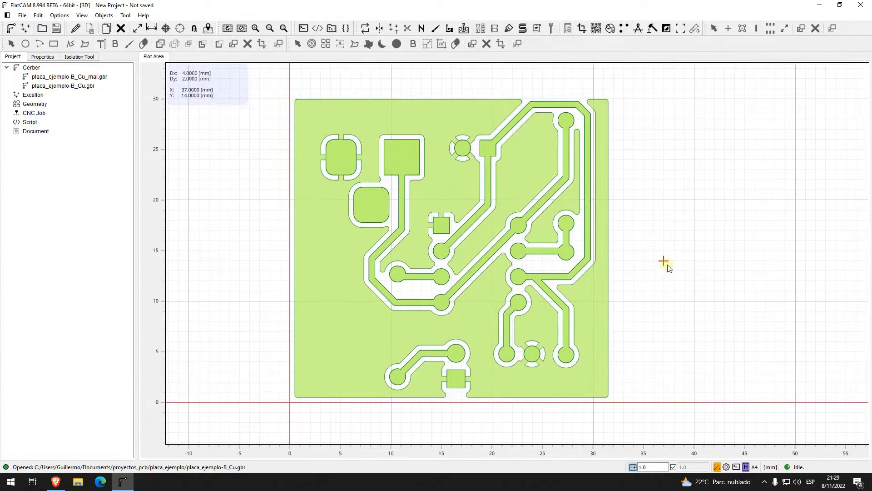
Step: Toggle the plot of placa_ejemplo-B_Cu.gbr to compare both copper layouts, leaving its plot disabled
{"action": "left_click", "coordinate": [73, 86]}
{"action": "right_click", "coordinate": [75, 87]}
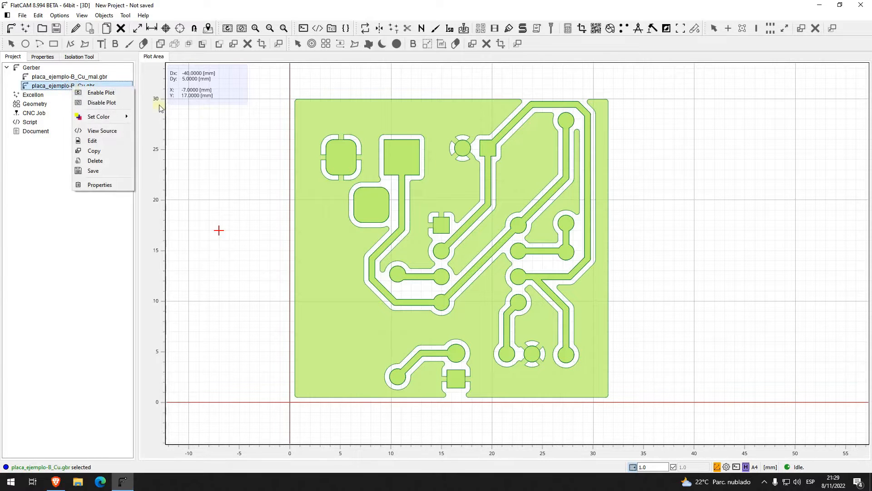
{"action": "left_click", "coordinate": [129, 107]}
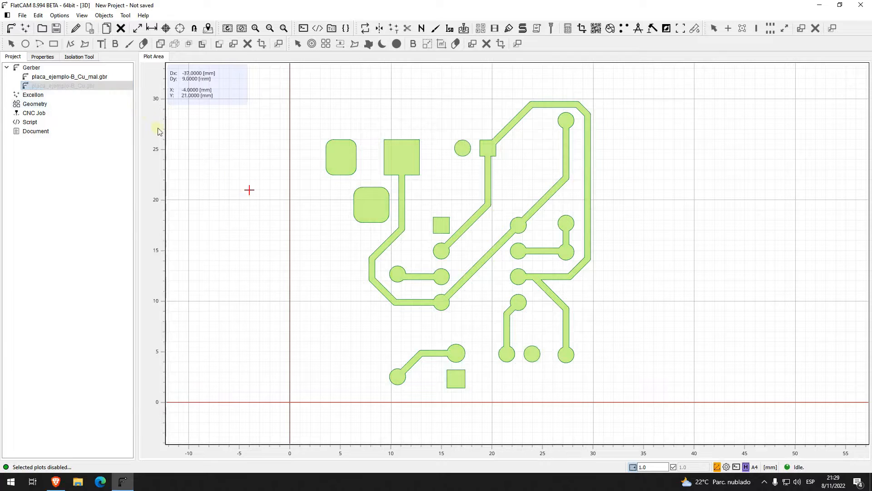
{"action": "right_click", "coordinate": [91, 89]}
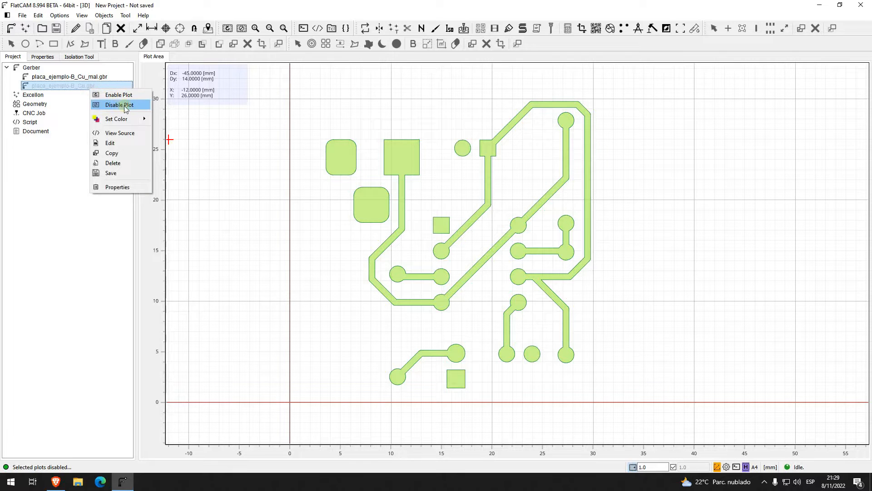
{"action": "left_click", "coordinate": [117, 94]}
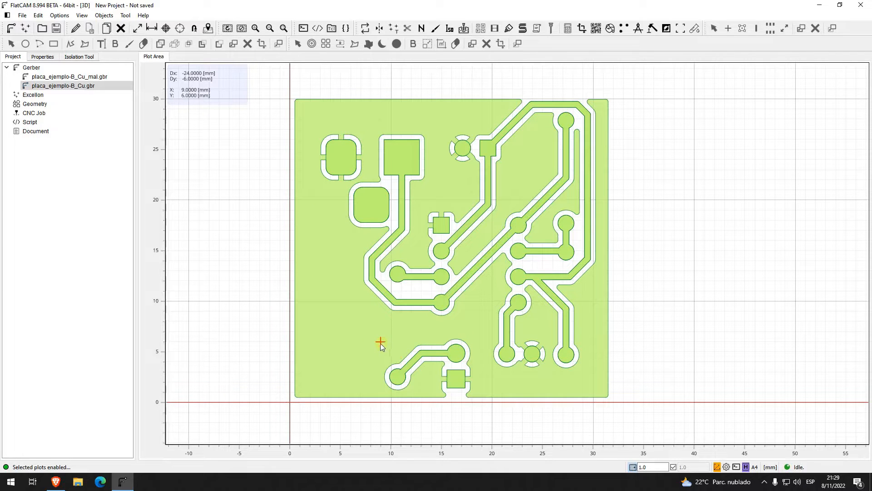
{"action": "right_click", "coordinate": [82, 88]}
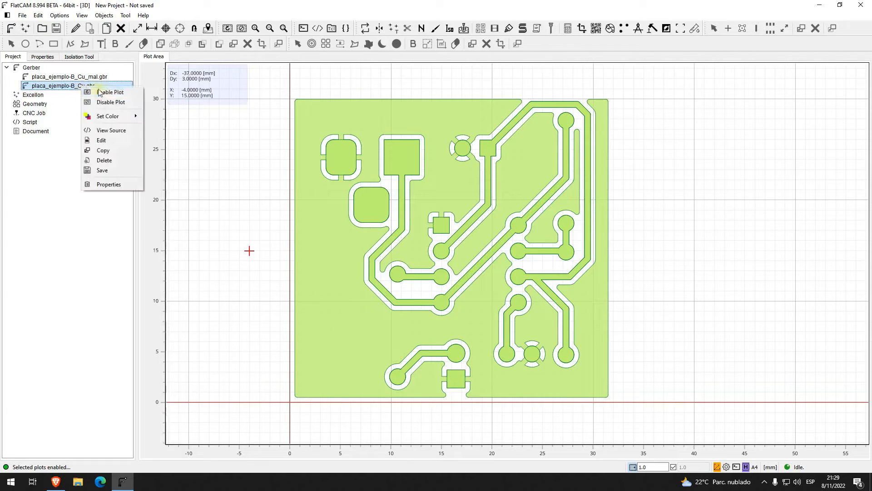
{"action": "left_click", "coordinate": [120, 103]}
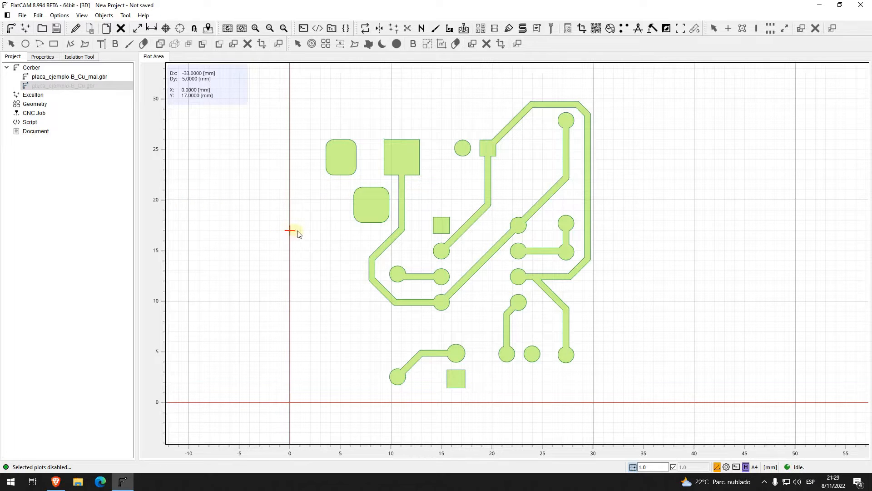
Step: Open the Isolation Tool for placa_ejemplo-B_Cu_mal.gbr and pick fresa_Isolation from the tools database
{"action": "left_click", "coordinate": [68, 78]}
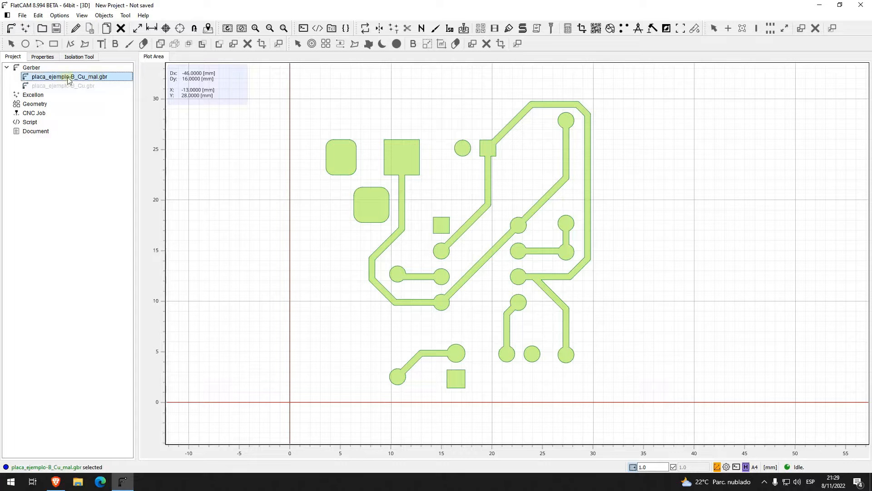
{"action": "left_click", "coordinate": [451, 28]}
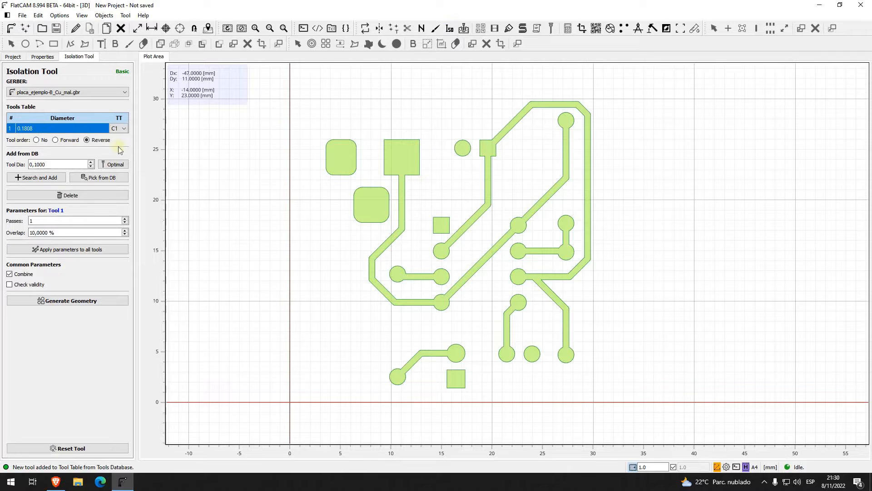
{"action": "left_click", "coordinate": [113, 179]}
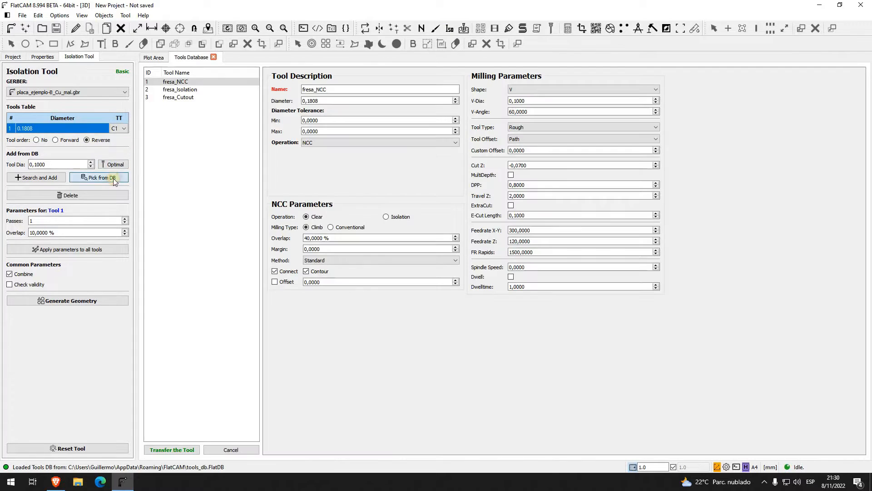
{"action": "double_click", "coordinate": [179, 90]}
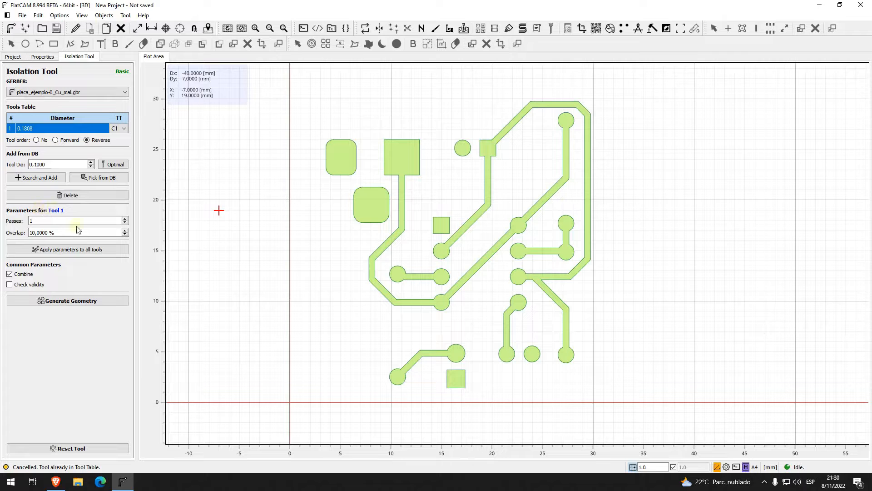
Step: Generate single-pass isolation geometry for placa_ejemplo-B_Cu_mal.gbr and delete the generated geometry object
{"action": "left_click", "coordinate": [89, 300]}
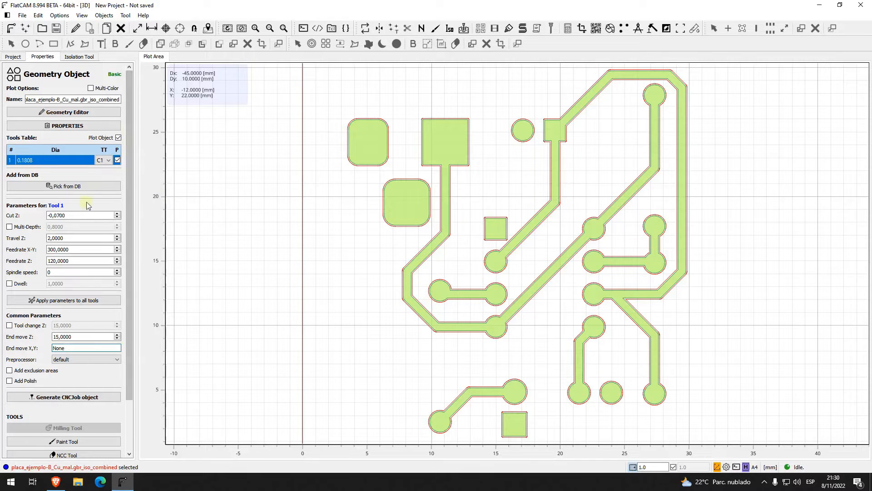
{"action": "left_click", "coordinate": [13, 57]}
{"action": "left_click", "coordinate": [64, 114]}
{"action": "key", "text": "Delete"}
{"action": "left_click", "coordinate": [447, 247]}
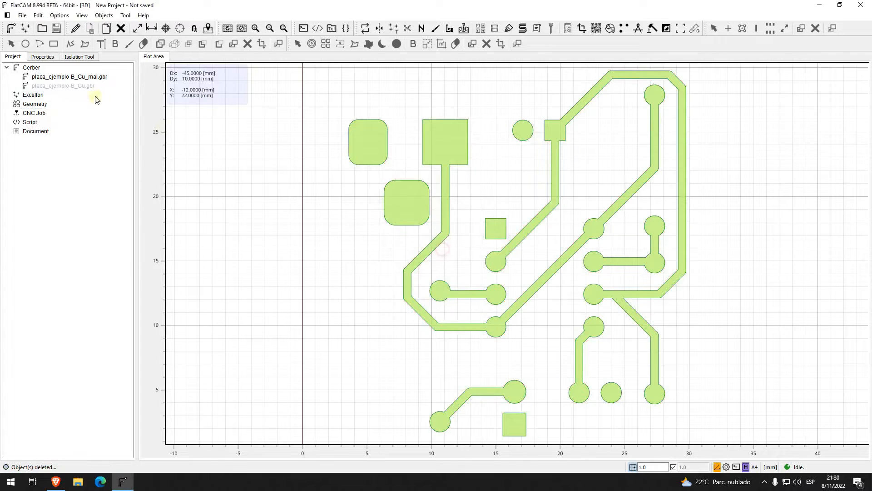
Step: Reselect placa_ejemplo-B_Cu_mal.gbr and return to the Isolation Tool, keeping that file as the source Gerber
{"action": "left_click", "coordinate": [105, 74]}
{"action": "left_click", "coordinate": [89, 57]}
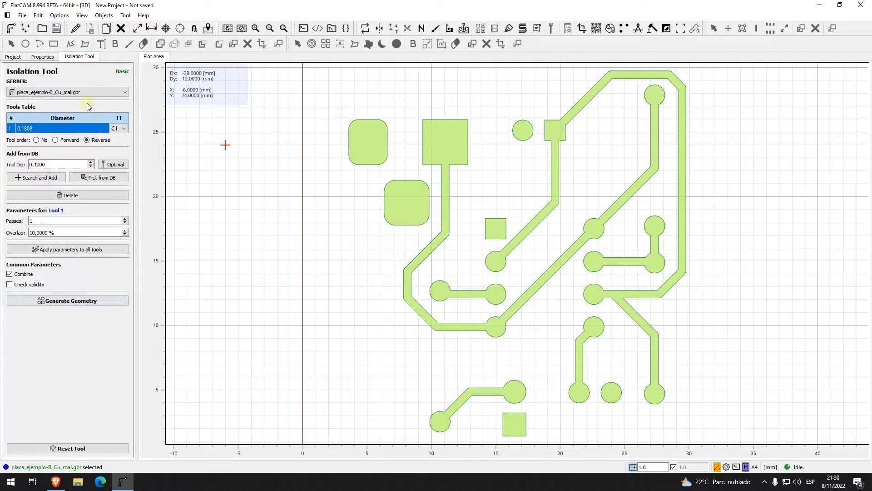
{"action": "left_click", "coordinate": [89, 95]}
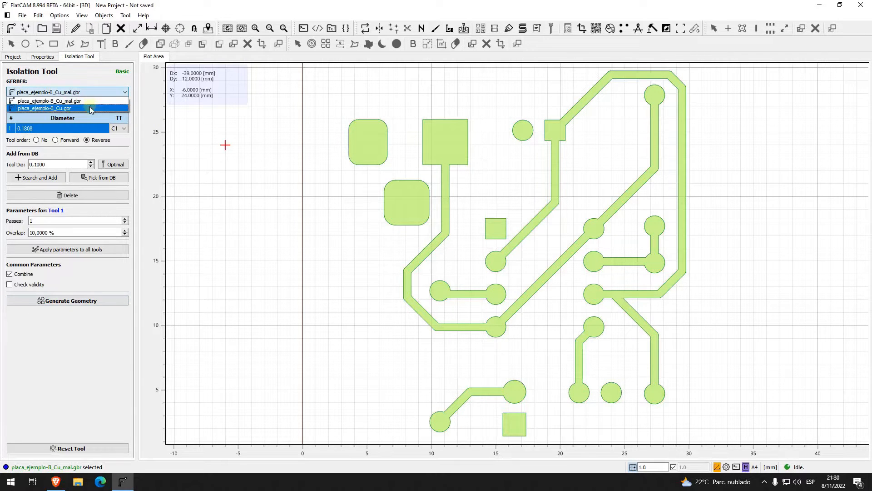
{"action": "left_click", "coordinate": [94, 96]}
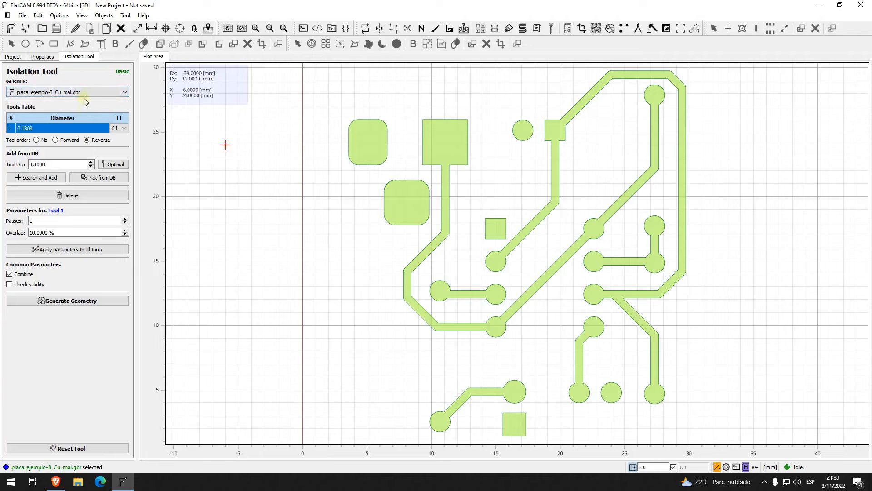
{"action": "left_click", "coordinate": [91, 91]}
{"action": "left_click", "coordinate": [91, 91]}
{"action": "left_click", "coordinate": [91, 92]}
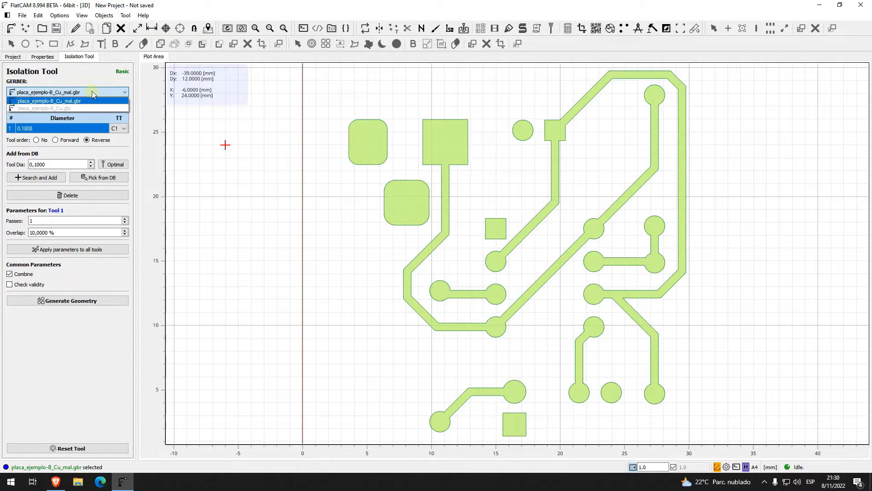
{"action": "left_click", "coordinate": [91, 91]}
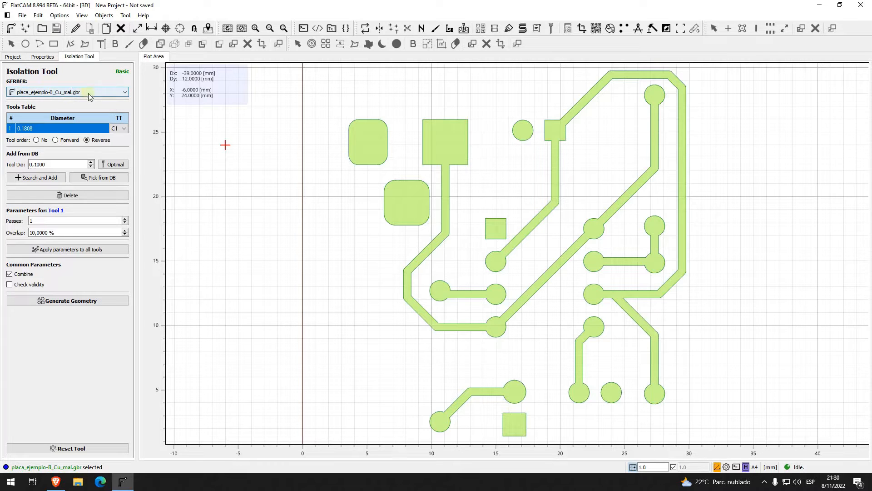
{"action": "left_click", "coordinate": [113, 93]}
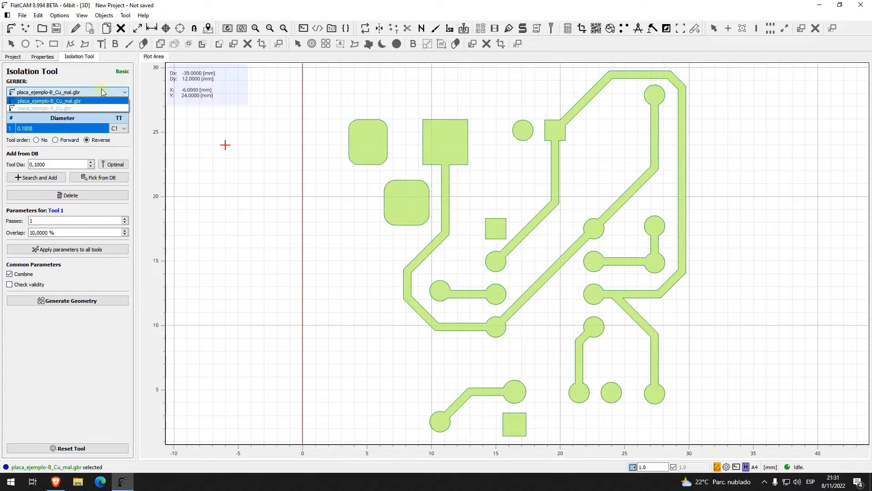
{"action": "left_click", "coordinate": [105, 90]}
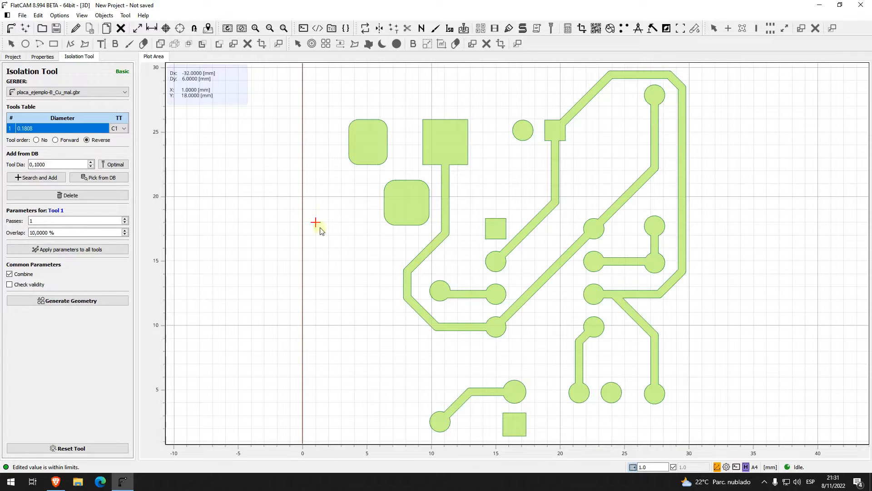
Step: Set the isolation passes to 4 and generate the geometry for placa_ejemplo-B_Cu_mal.gbr
{"action": "left_click", "coordinate": [59, 220]}
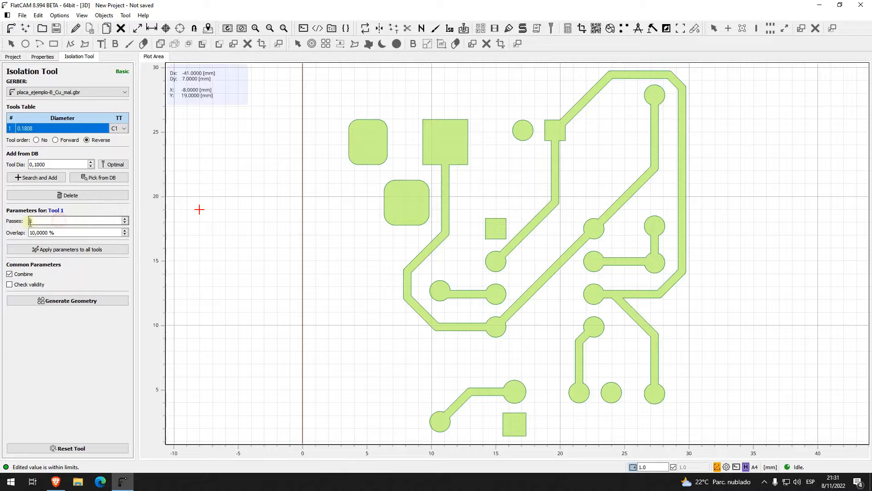
{"action": "key", "text": "BackSpace"}
{"action": "type", "text": "4"}
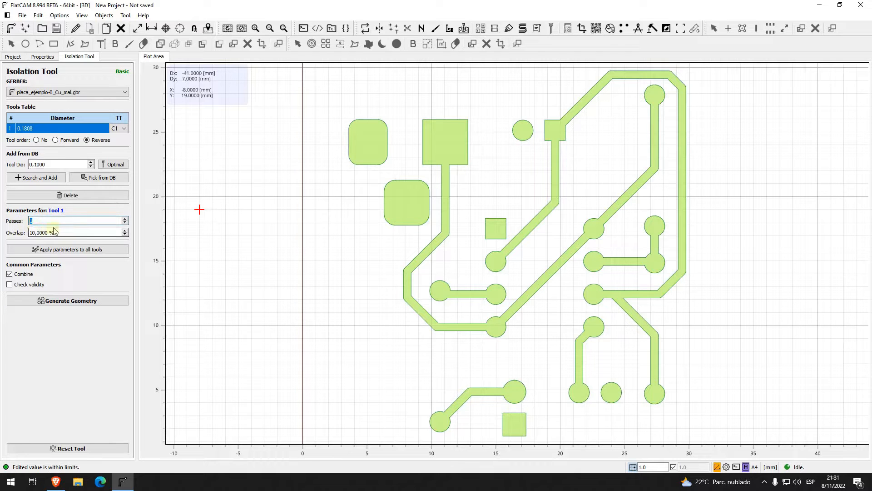
{"action": "left_click", "coordinate": [108, 304]}
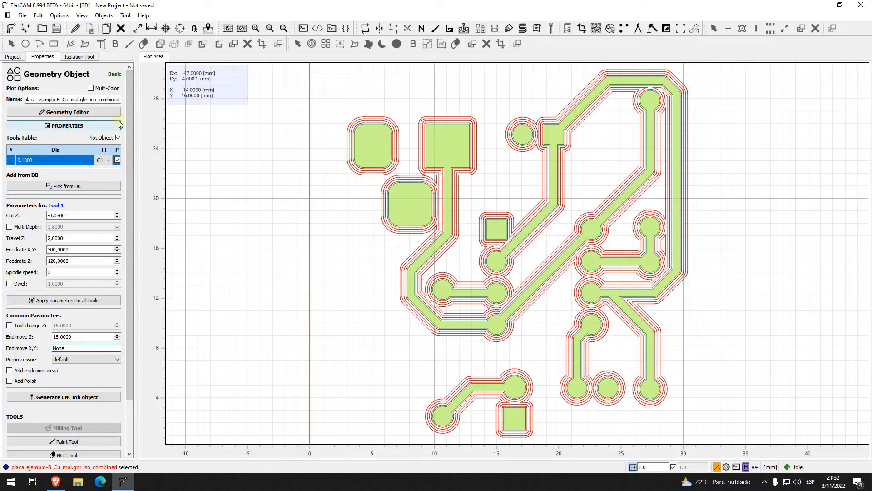
Step: Set the isolation overlap to 50% and generate another four-pass geometry for placa_ejemplo-B_Cu_mal.gbr
{"action": "left_click", "coordinate": [79, 56]}
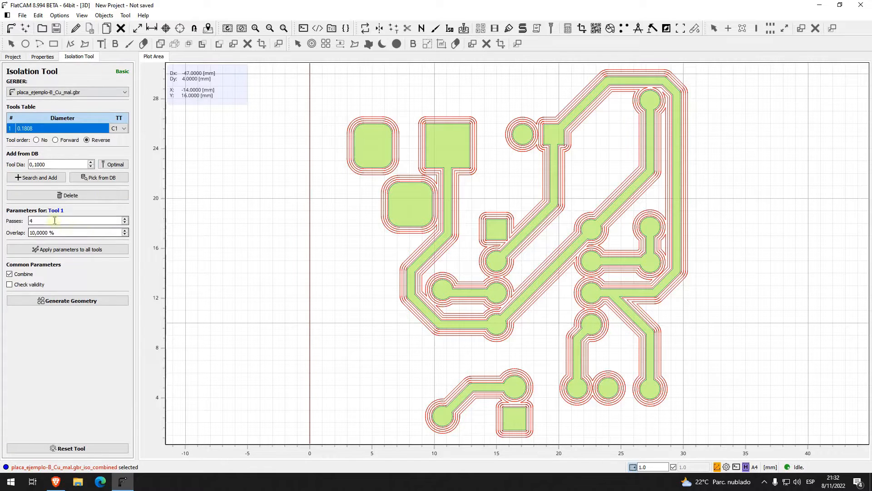
{"action": "left_click", "coordinate": [51, 234]}
{"action": "left_click", "coordinate": [28, 233]}
{"action": "double_click", "coordinate": [33, 232]}
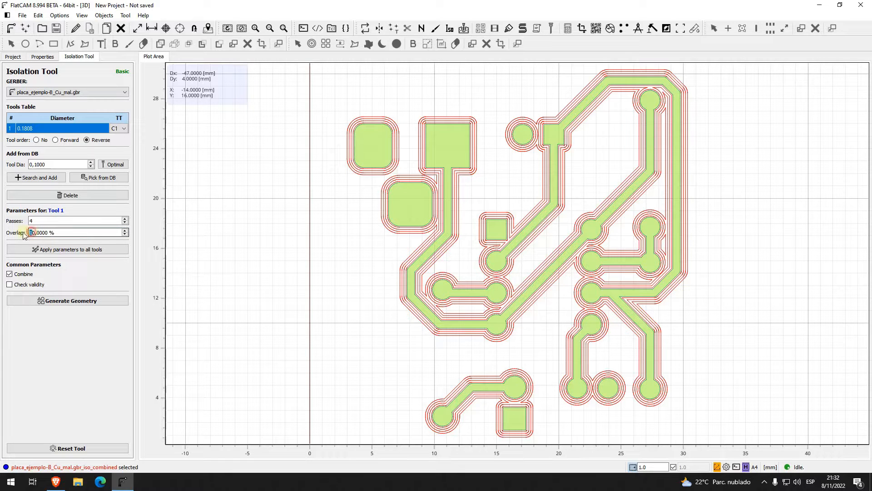
{"action": "type", "text": "5"}
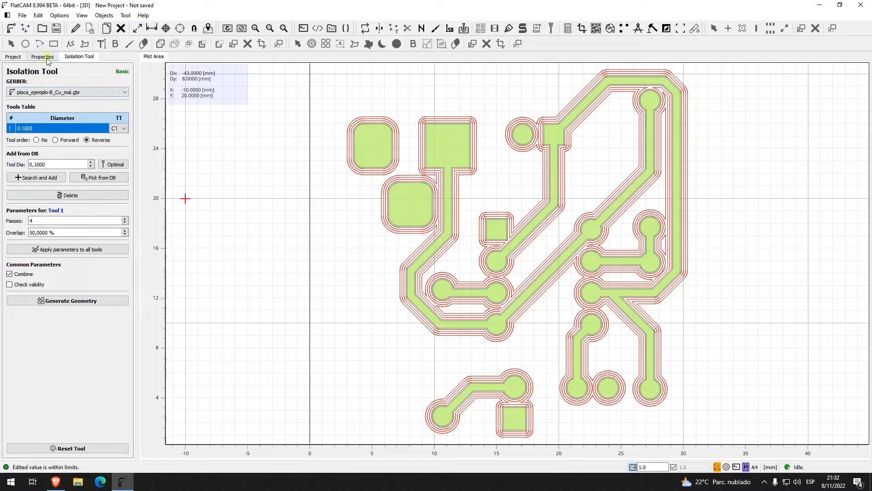
{"action": "left_click", "coordinate": [52, 93]}
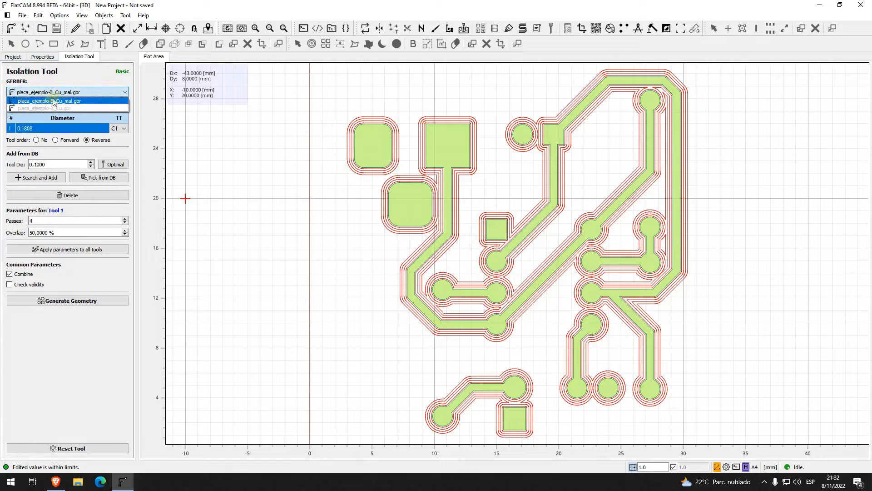
{"action": "left_click", "coordinate": [67, 93]}
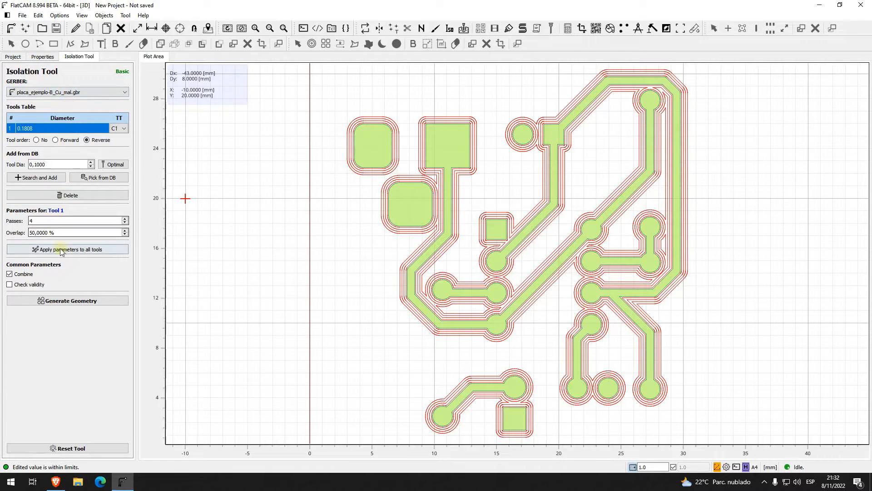
{"action": "left_click", "coordinate": [79, 301]}
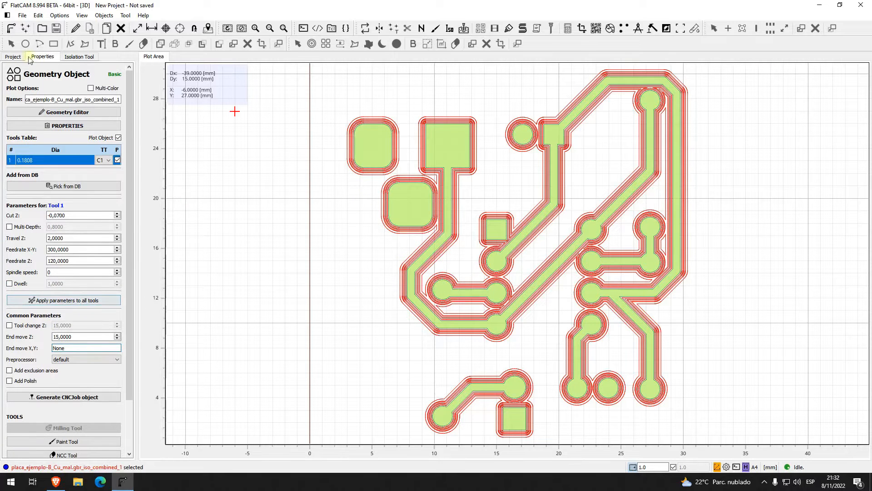
Step: Disable the plot of the first combined four-pass geometry and select the second combined geometry for comparison
{"action": "left_click", "coordinate": [13, 57]}
{"action": "left_click", "coordinate": [68, 114]}
{"action": "right_click", "coordinate": [67, 114]}
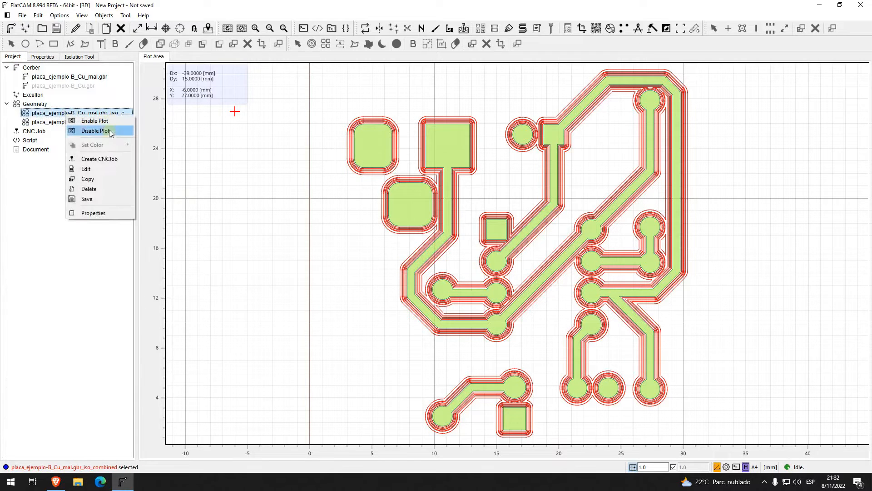
{"action": "left_click", "coordinate": [109, 131]}
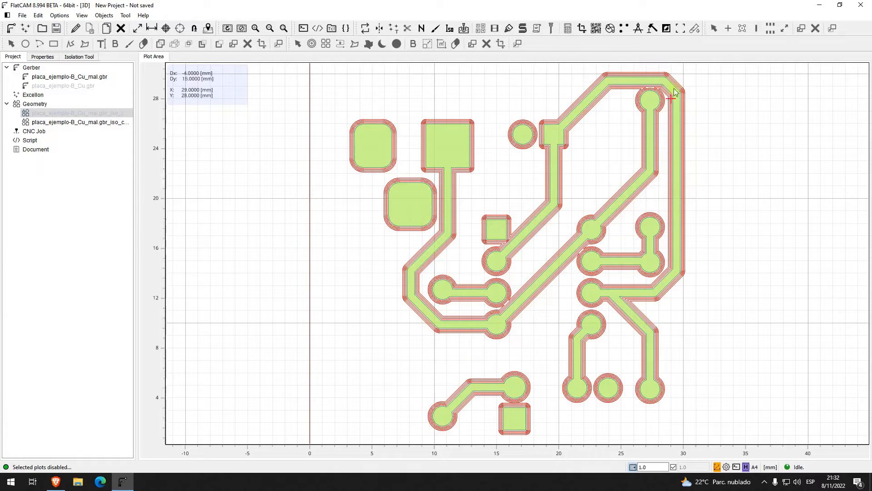
{"action": "left_click", "coordinate": [62, 122]}
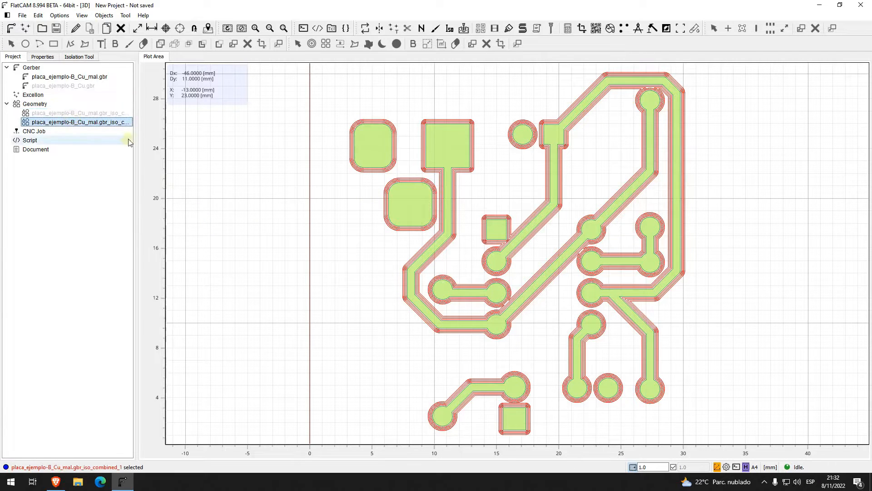
Step: Generate three-pass isolation geometry for placa_ejemplo-B_Cu_mal.gbr with the Combine option turned off
{"action": "left_click", "coordinate": [450, 28]}
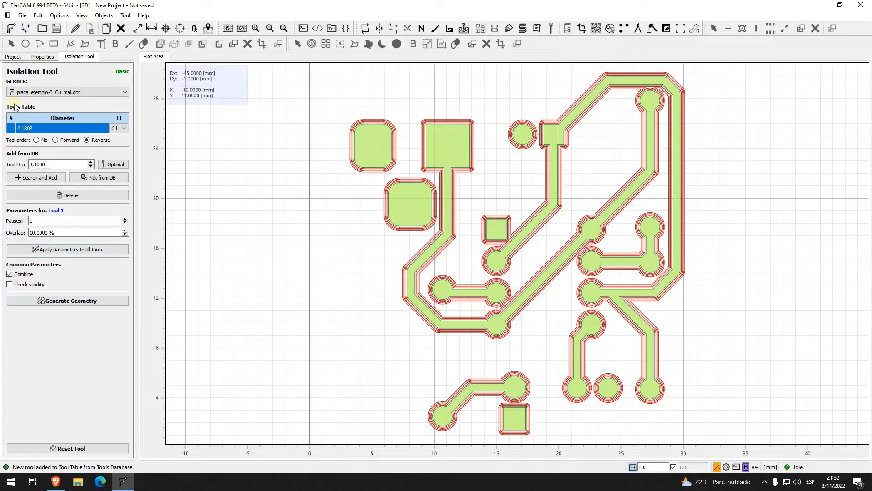
{"action": "left_click", "coordinate": [10, 57]}
{"action": "left_click", "coordinate": [26, 121]}
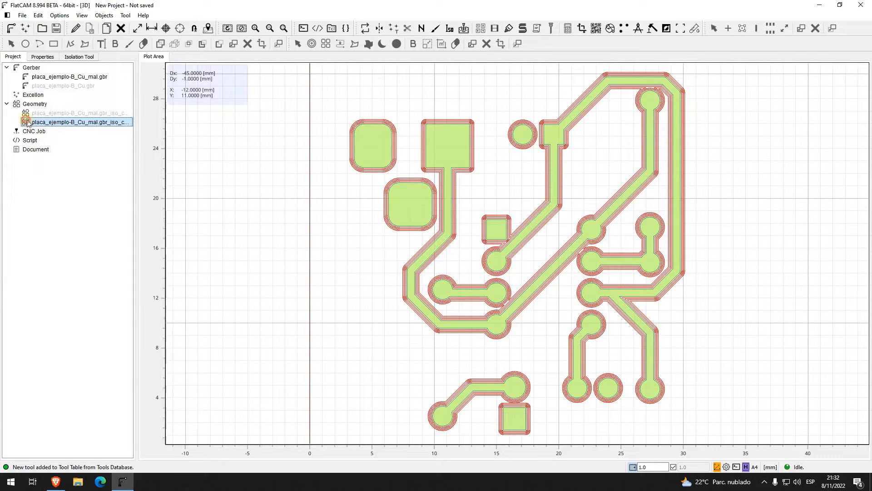
{"action": "left_click", "coordinate": [75, 58]}
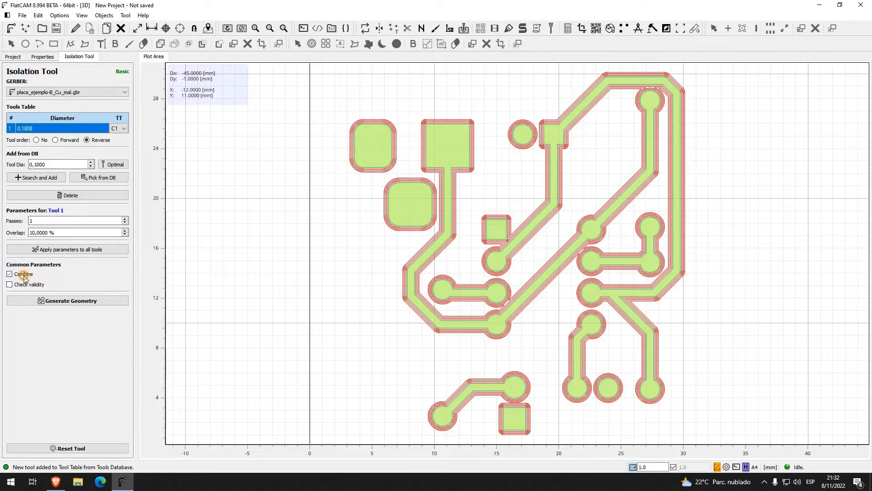
{"action": "left_click", "coordinate": [43, 222]}
{"action": "type", "text": "4"}
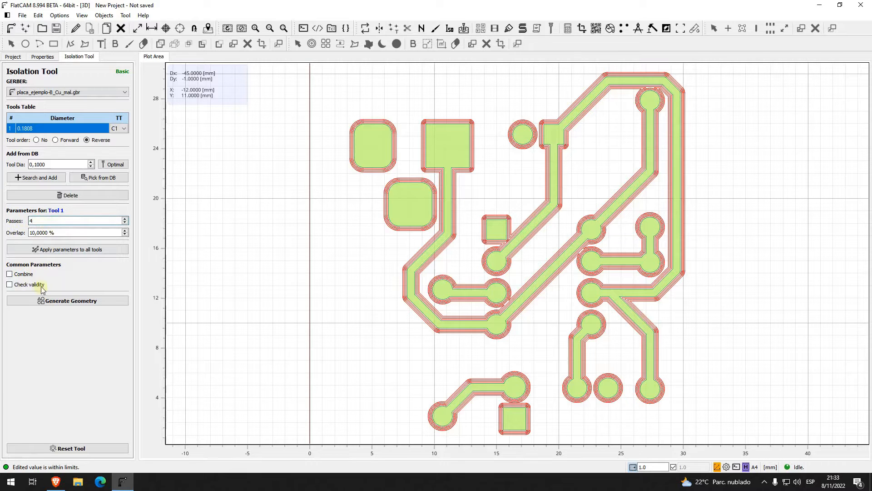
{"action": "key", "text": "BackSpace"}
{"action": "type", "text": "3"}
{"action": "left_click", "coordinate": [104, 302]}
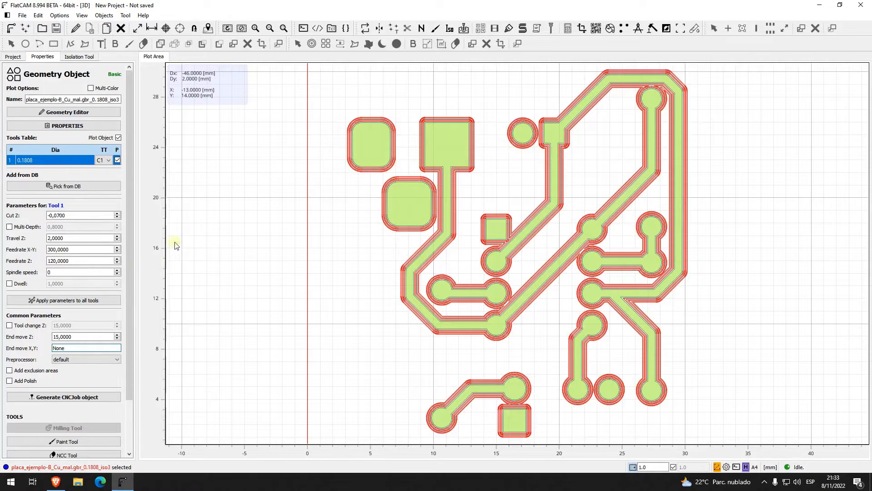
Step: Disable the plots of the remaining combined geometry and of the first separate isolation pass
{"action": "left_click", "coordinate": [14, 57]}
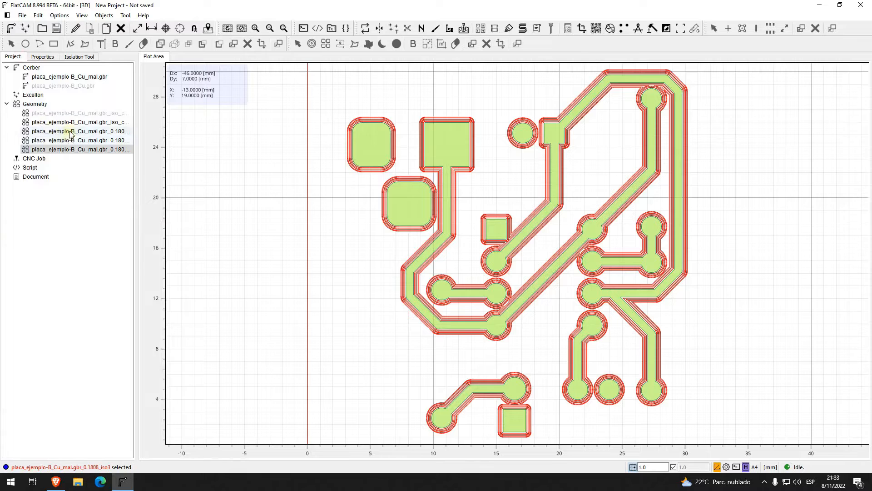
{"action": "left_click", "coordinate": [104, 149]}
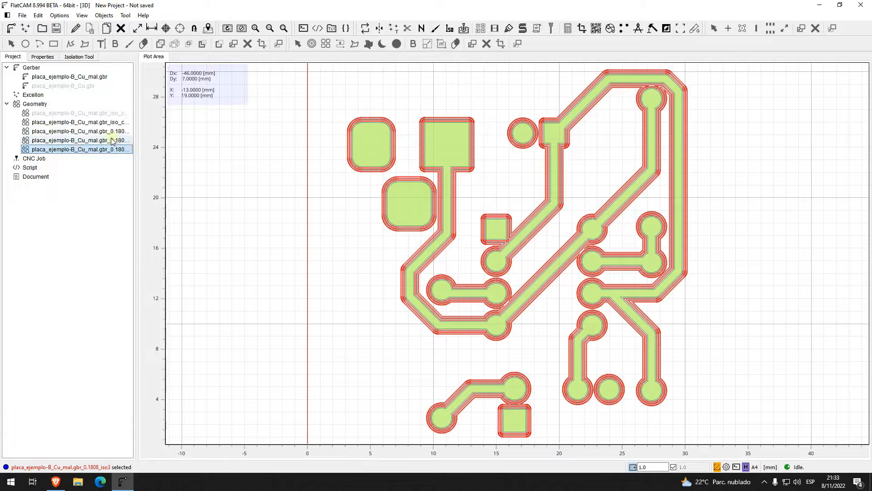
{"action": "right_click", "coordinate": [127, 122]}
{"action": "left_click", "coordinate": [138, 137]}
{"action": "left_click", "coordinate": [110, 131]}
{"action": "right_click", "coordinate": [110, 132]}
{"action": "left_click", "coordinate": [128, 151]}
Step: Disable the plots of the second and third separate isolation passes
{"action": "left_click", "coordinate": [104, 140]}
{"action": "right_click", "coordinate": [105, 140]}
{"action": "left_click", "coordinate": [164, 159]}
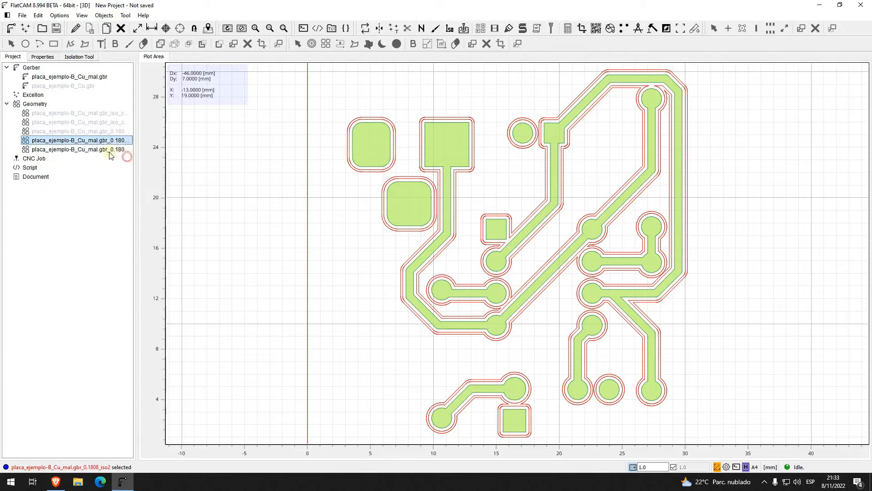
{"action": "left_click", "coordinate": [110, 151]}
{"action": "right_click", "coordinate": [109, 151]}
{"action": "left_click", "coordinate": [139, 170]}
Step: Delete all five isolation geometry objects from the project, confirming the deletion
{"action": "left_click", "coordinate": [96, 113]}
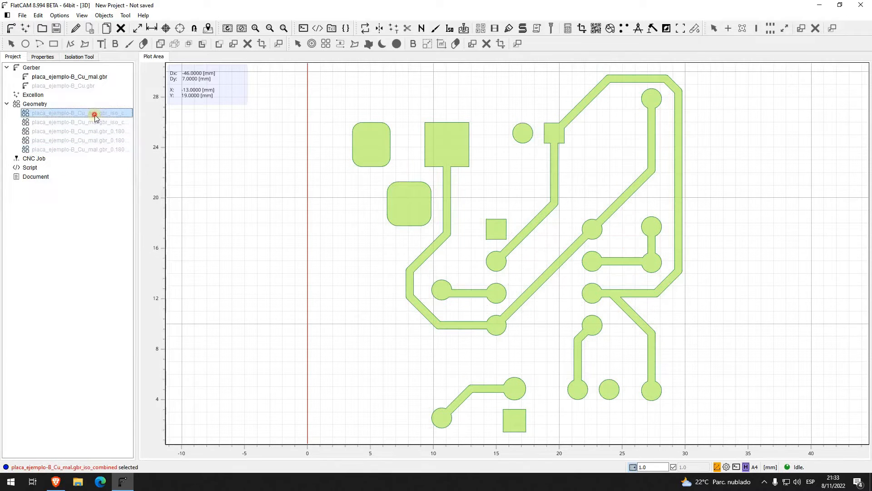
{"action": "left_click", "coordinate": [100, 147], "text": "shift"}
{"action": "key", "text": "Delete"}
{"action": "left_click", "coordinate": [446, 247]}
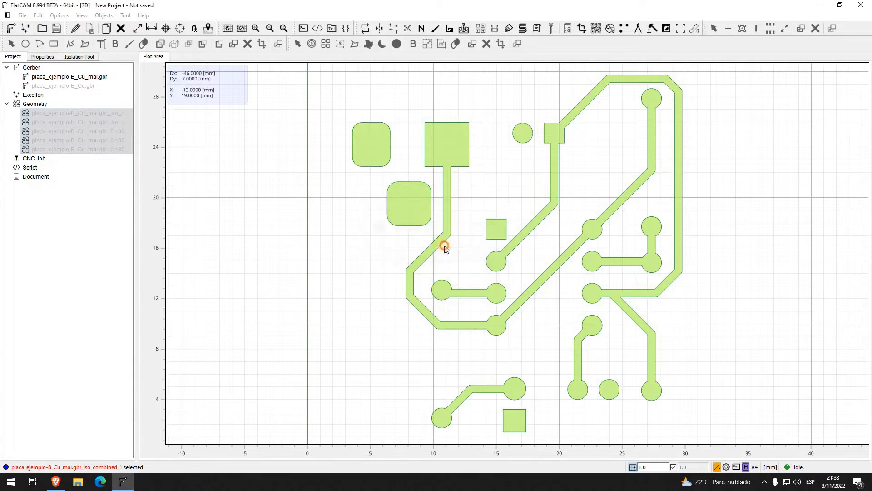
Step: Enable the plot of placa_ejemplo-B_Cu.gbr and disable the plot of placa_ejemplo-B_Cu_mal.gbr
{"action": "left_click", "coordinate": [80, 87]}
{"action": "right_click", "coordinate": [80, 88]}
{"action": "left_click", "coordinate": [112, 90]}
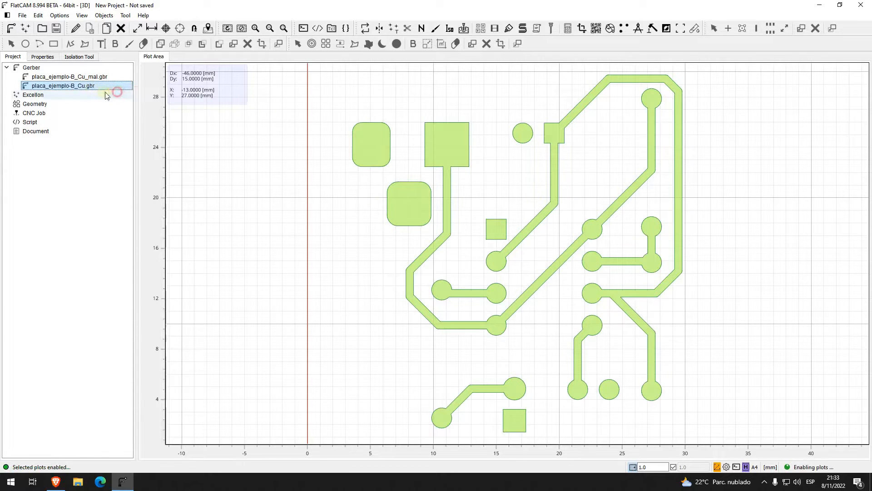
{"action": "left_click", "coordinate": [93, 79]}
{"action": "right_click", "coordinate": [93, 79]}
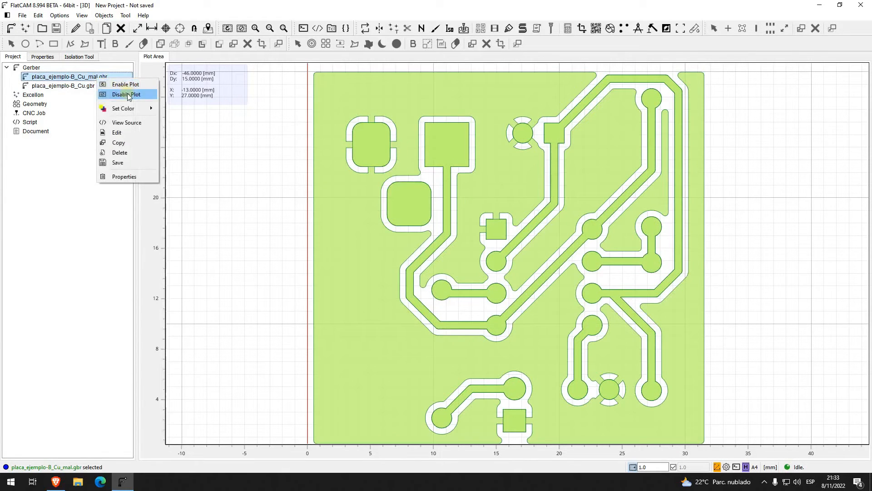
{"action": "left_click", "coordinate": [127, 94]}
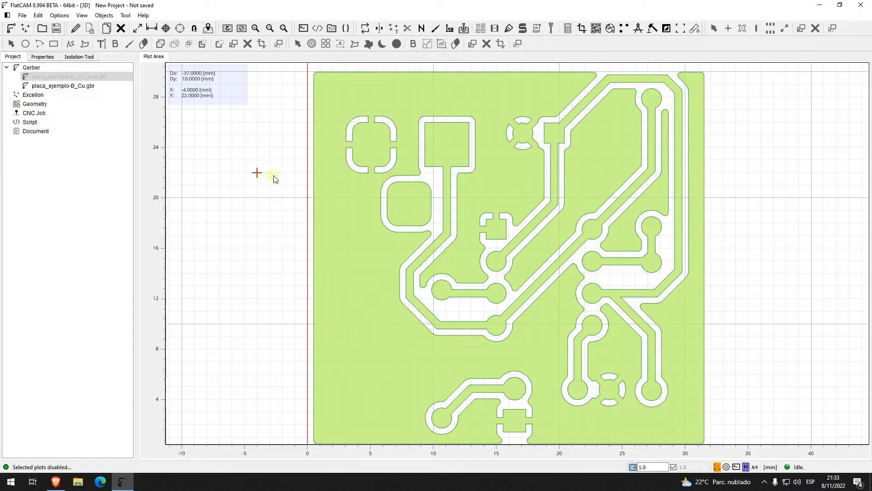
Step: Start Non-Copper Clearing for placa_ejemplo-B_Cu.gbr and pick the fresa_NCC tool from the tools database
{"action": "left_click", "coordinate": [86, 86]}
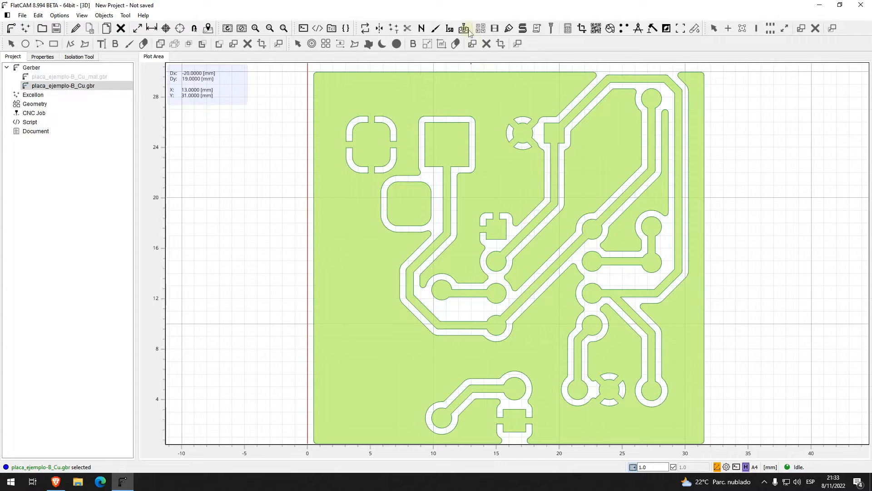
{"action": "left_click", "coordinate": [423, 30]}
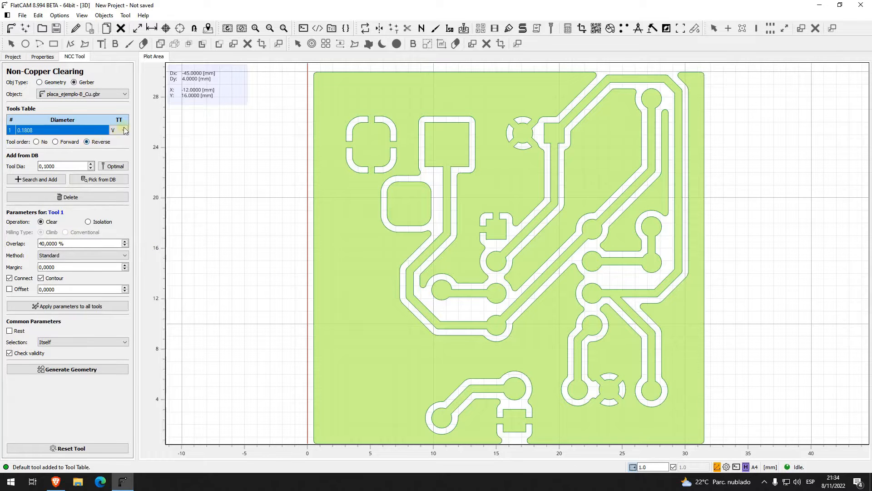
{"action": "left_click", "coordinate": [114, 180]}
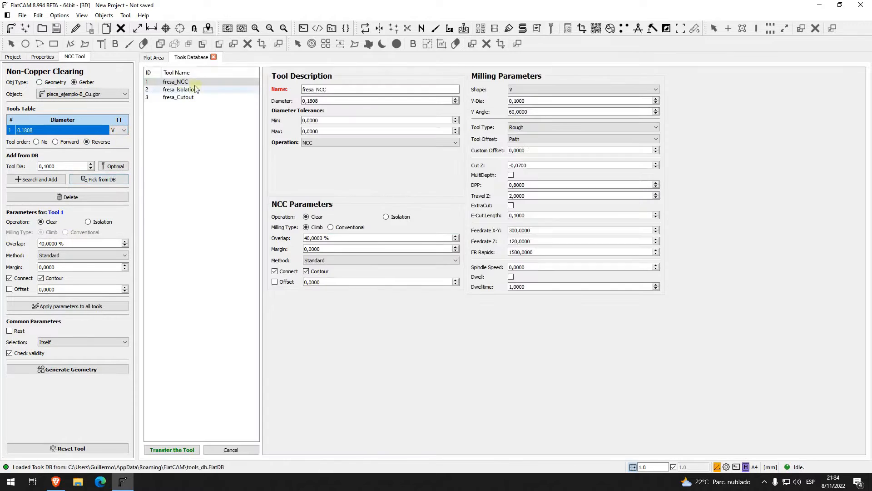
{"action": "double_click", "coordinate": [150, 82]}
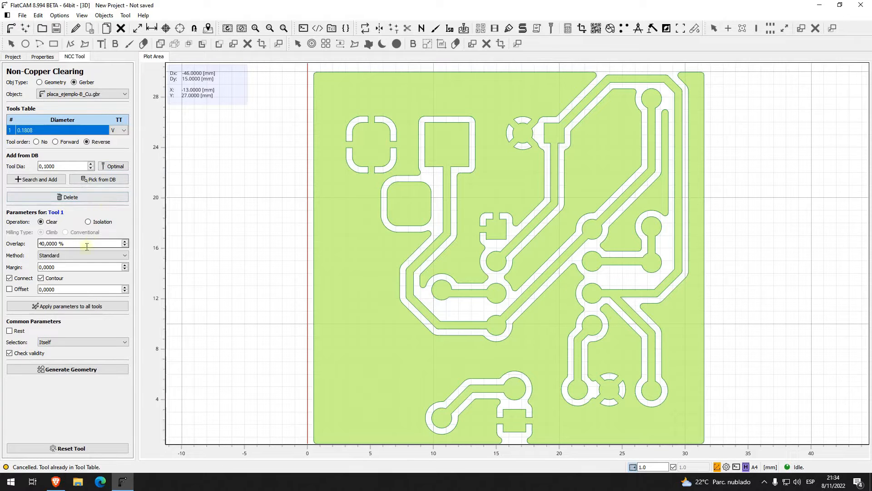
Step: Examine the overlap setting and the available clearing methods, keeping the Standard method
{"action": "left_click", "coordinate": [73, 244]}
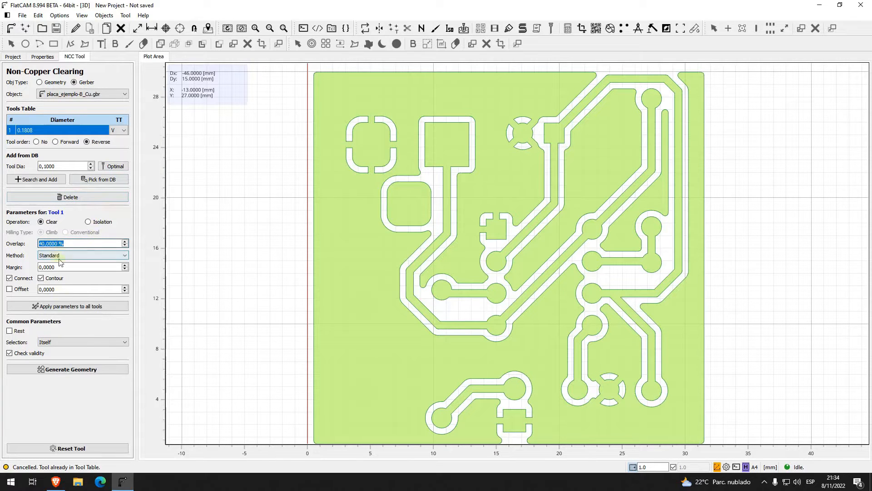
{"action": "left_click", "coordinate": [49, 246]}
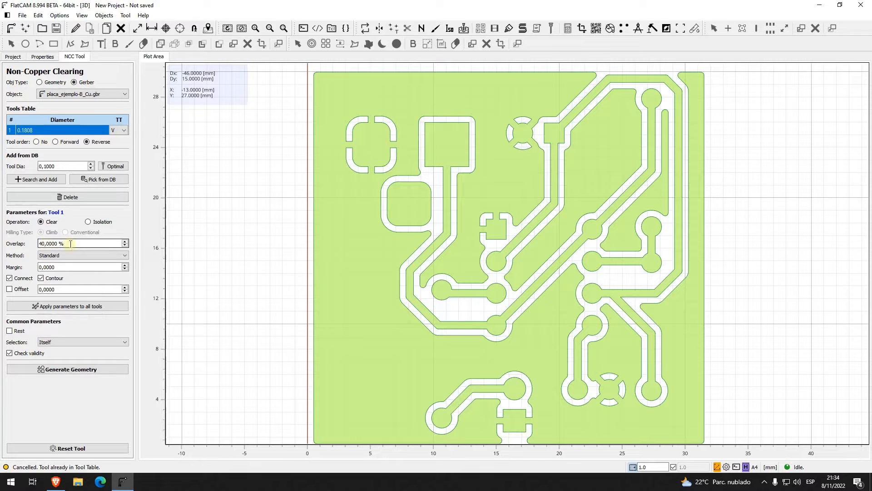
{"action": "left_click_drag", "start_coordinate": [73, 243], "coordinate": [36, 243]}
{"action": "left_click", "coordinate": [42, 244]}
{"action": "left_click", "coordinate": [58, 256]}
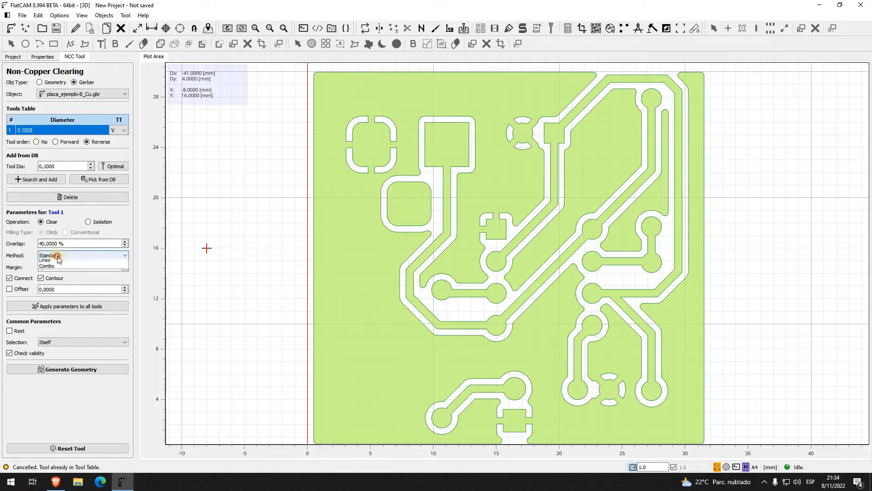
{"action": "left_click", "coordinate": [67, 262]}
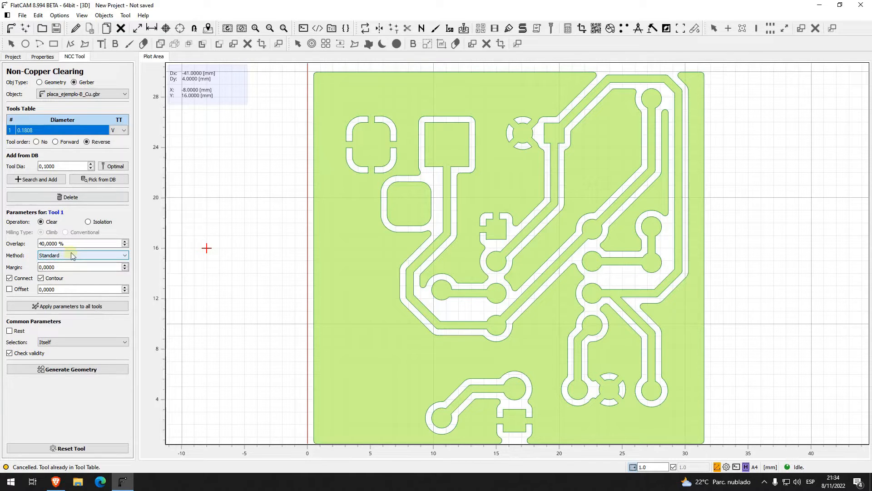
{"action": "left_click", "coordinate": [72, 255]}
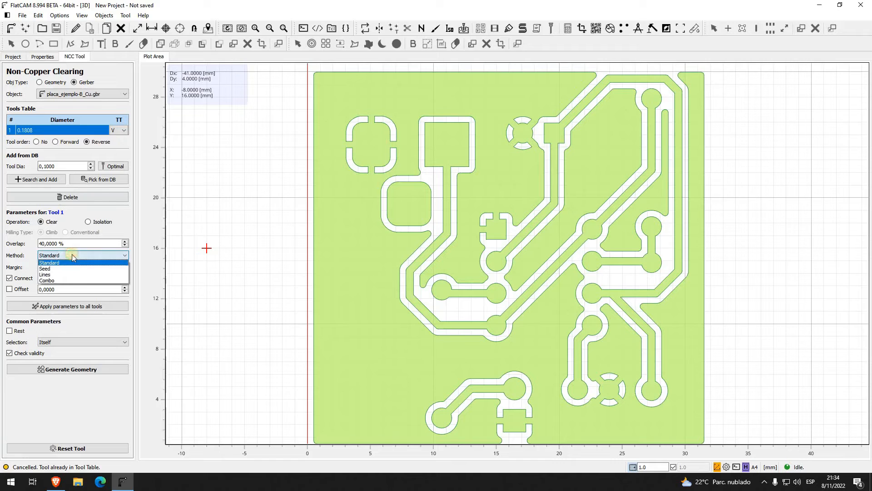
{"action": "left_click", "coordinate": [57, 263]}
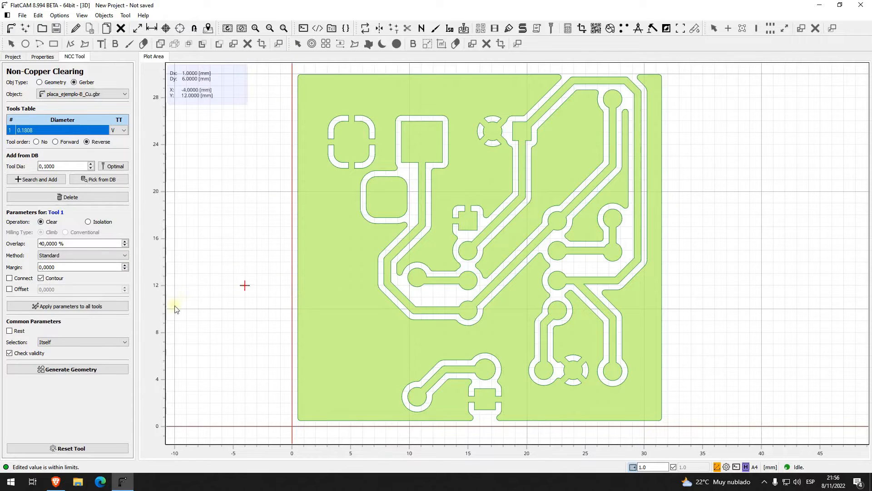
Step: Generate the non-copper clearing geometry with Connect enabled and zero margin, and inspect the toolpaths between the pads up close
{"action": "left_click", "coordinate": [10, 279]}
{"action": "left_click", "coordinate": [114, 370]}
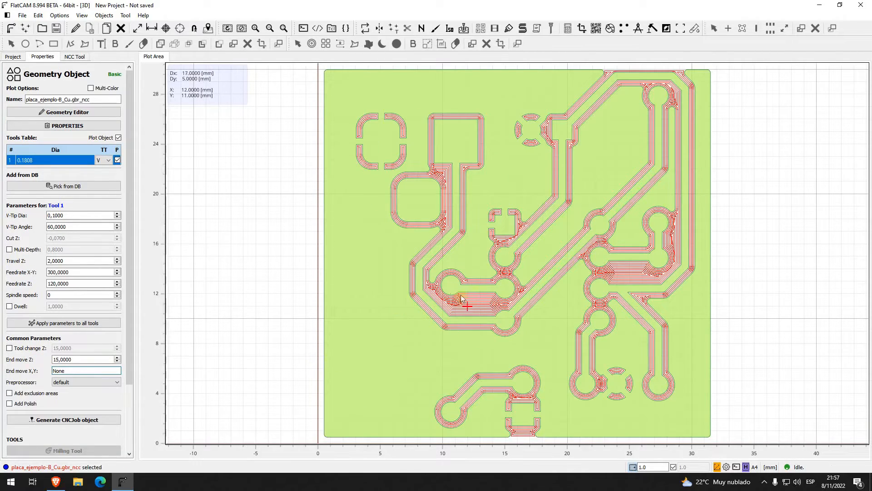
{"action": "scroll", "coordinate": [461, 296], "scroll_direction": "up", "scroll_amount": 7}
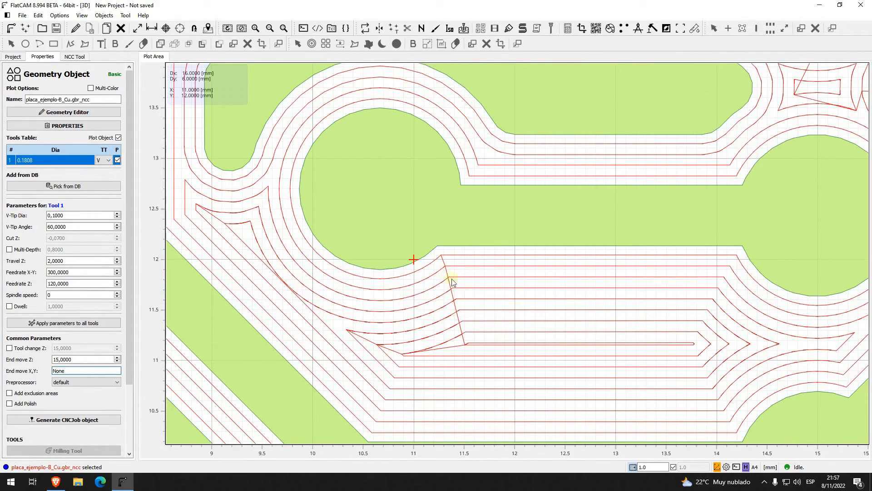
{"action": "scroll", "coordinate": [468, 342], "scroll_direction": "down", "scroll_amount": 6}
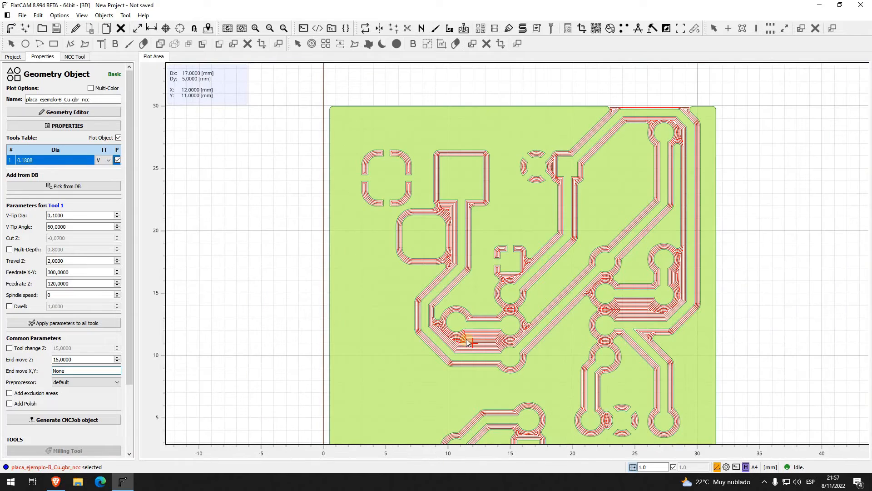
{"action": "middle_click_drag", "start_coordinate": [402, 334], "coordinate": [410, 304]}
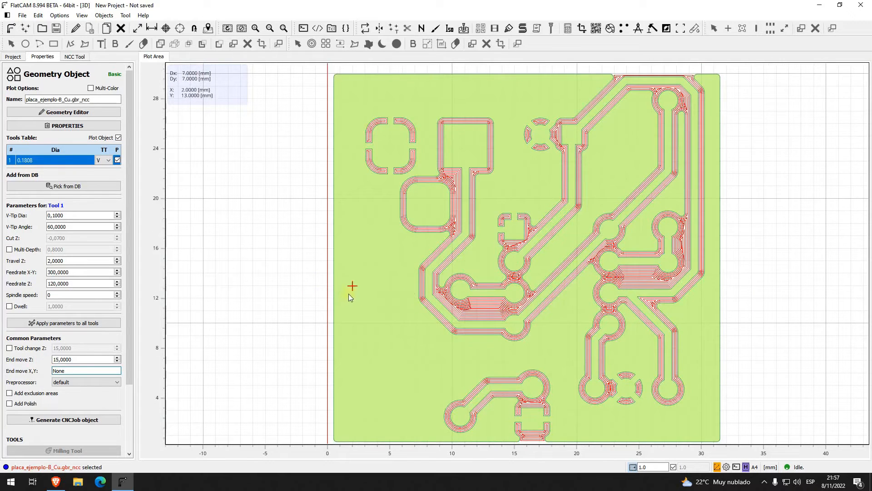
{"action": "scroll", "coordinate": [349, 295], "scroll_direction": "down", "scroll_amount": 1}
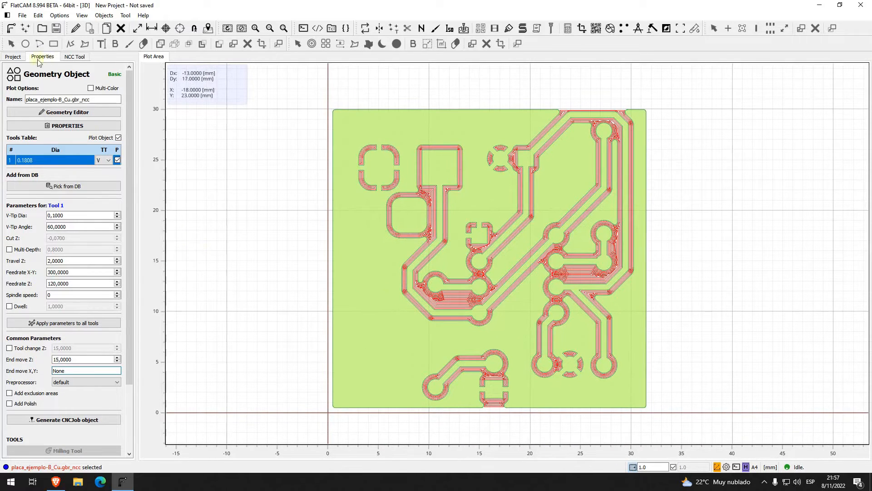
Step: Delete the generated placa_ejemplo-B_Cu.gbr_ncc geometry object, confirming the deletion
{"action": "left_click", "coordinate": [13, 56]}
{"action": "left_click", "coordinate": [60, 112]}
{"action": "key", "text": "Delete"}
{"action": "left_click", "coordinate": [446, 248]}
Step: Set the clearing margin to 1 mm, turn off Connect, and generate the non-copper clearing geometry for placa_ejemplo-B_Cu.gbr
{"action": "left_click", "coordinate": [74, 56]}
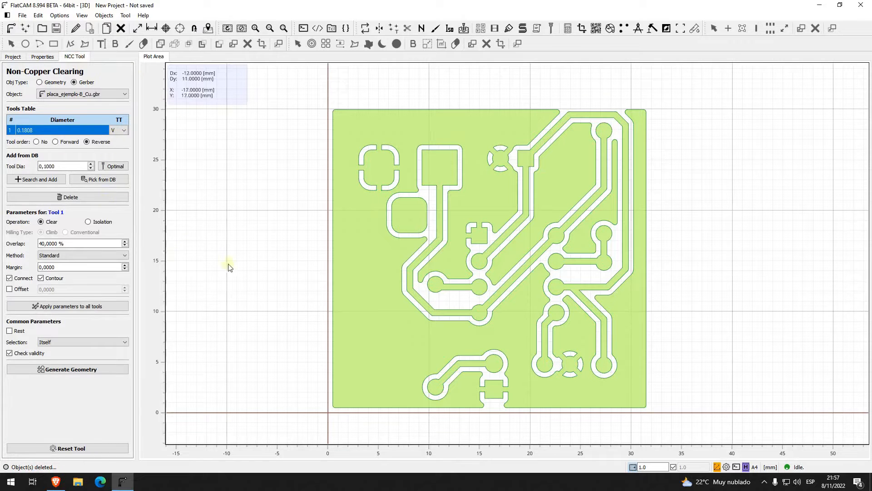
{"action": "left_click", "coordinate": [74, 267]}
{"action": "left_click", "coordinate": [74, 267]}
{"action": "triple_click", "coordinate": [74, 267]}
{"action": "type", "text": "1"}
{"action": "left_click", "coordinate": [9, 278]}
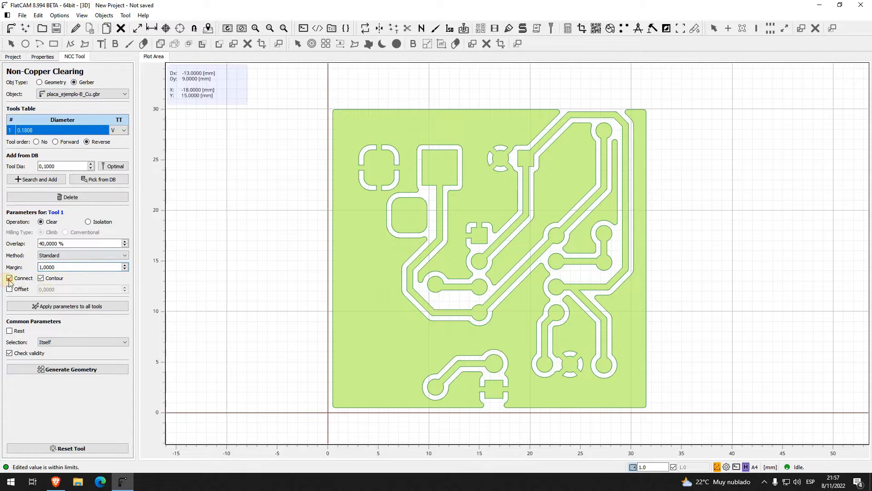
{"action": "left_click", "coordinate": [245, 281]}
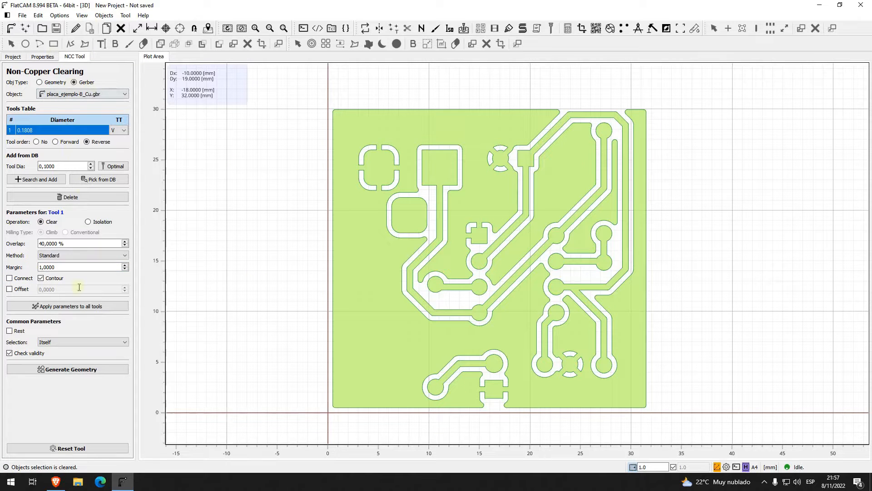
{"action": "left_click", "coordinate": [64, 368]}
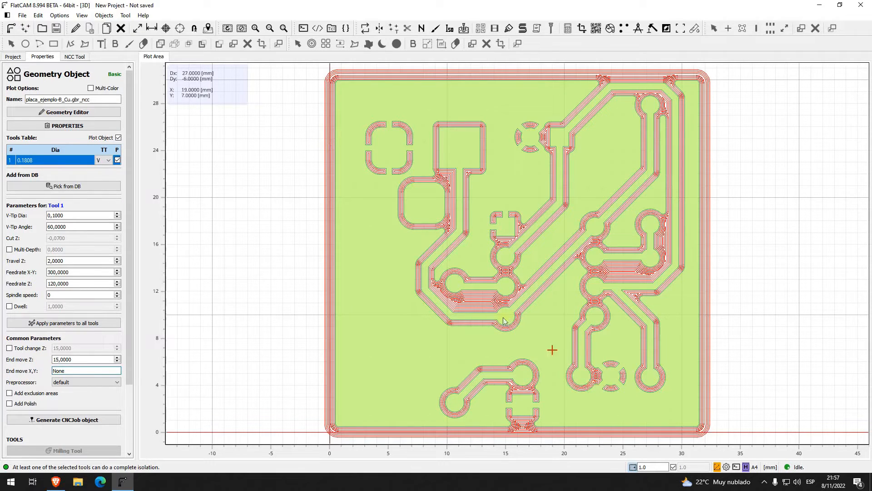
Step: Look over the clearing toolpaths between the pads, and delete the generated placa_ejemplo-B_Cu.gbr_ncc geometry object, confirming the deletion
{"action": "scroll", "coordinate": [499, 359], "scroll_direction": "up", "scroll_amount": 3}
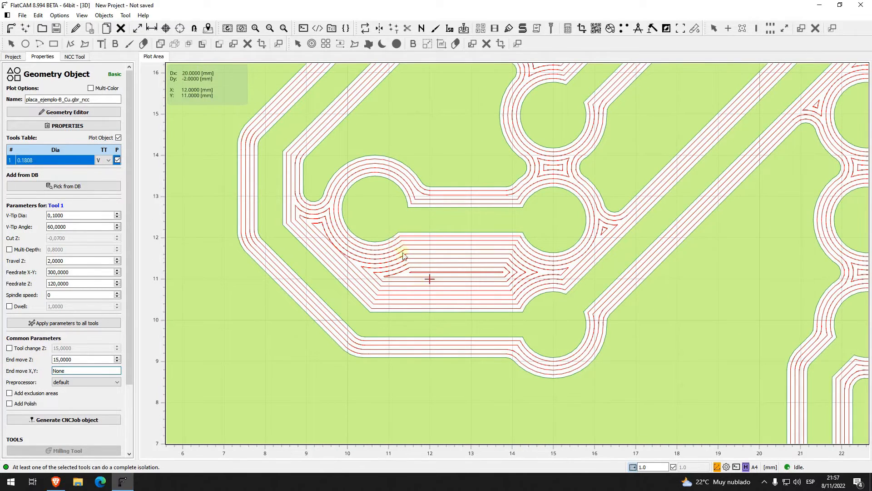
{"action": "scroll", "coordinate": [424, 289], "scroll_direction": "down", "scroll_amount": 3}
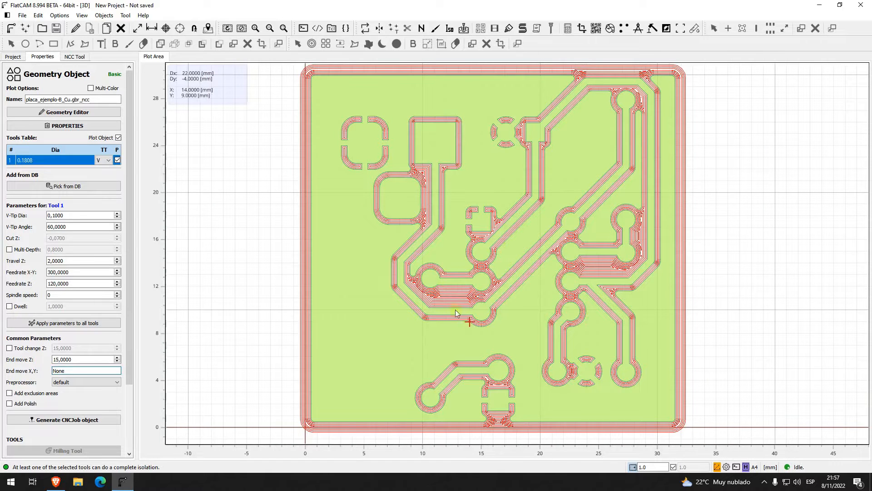
{"action": "left_click", "coordinate": [17, 58]}
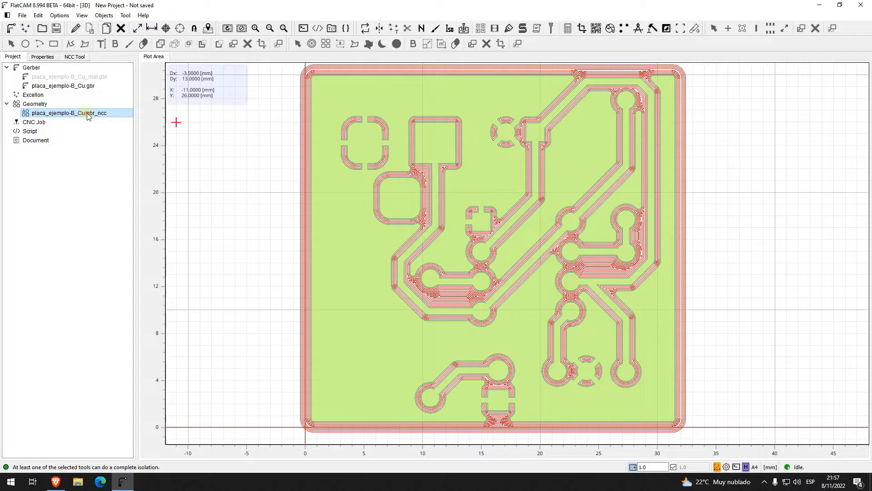
{"action": "key", "text": "Delete"}
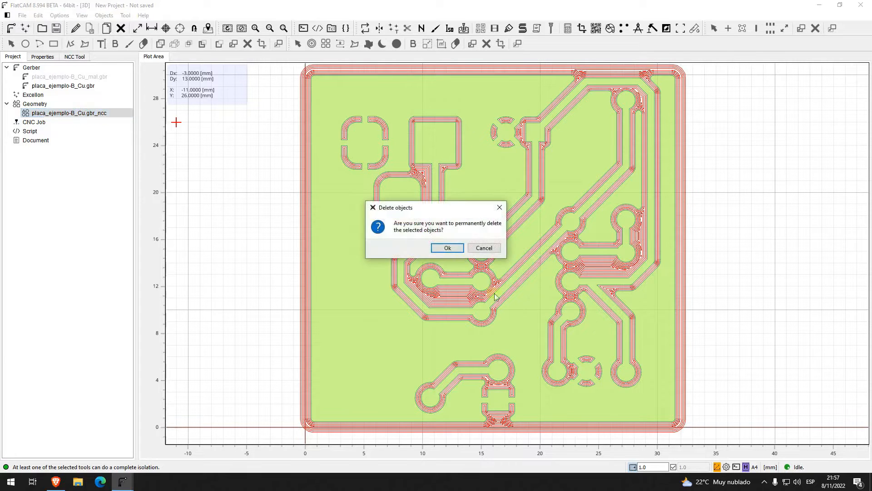
{"action": "left_click", "coordinate": [448, 248]}
{"action": "double_click", "coordinate": [76, 61]}
{"action": "left_click_drag", "start_coordinate": [99, 65], "coordinate": [92, 57]}
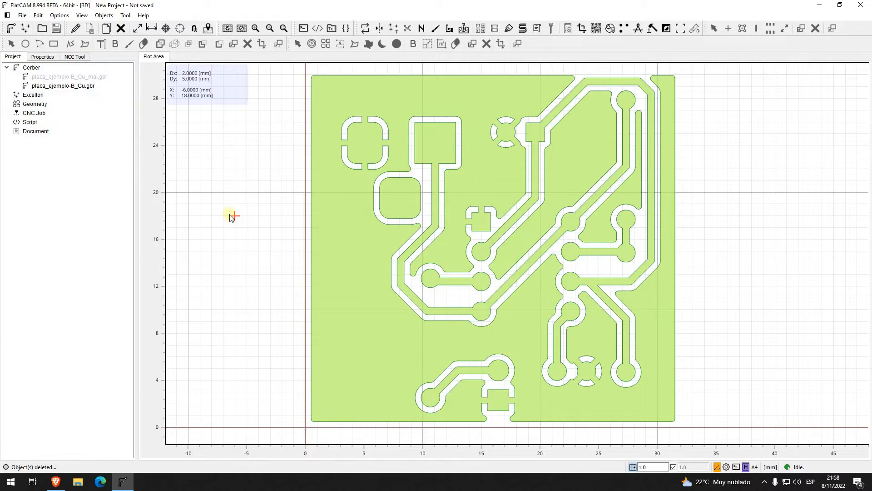
Step: Enable Connect and a 0.2 mm Offset for non-copper clearing, and generate the geometry for placa_ejemplo-B_Cu.gbr
{"action": "left_click", "coordinate": [82, 57]}
{"action": "left_click", "coordinate": [9, 278]}
{"action": "left_click", "coordinate": [9, 290]}
{"action": "left_click", "coordinate": [43, 289]}
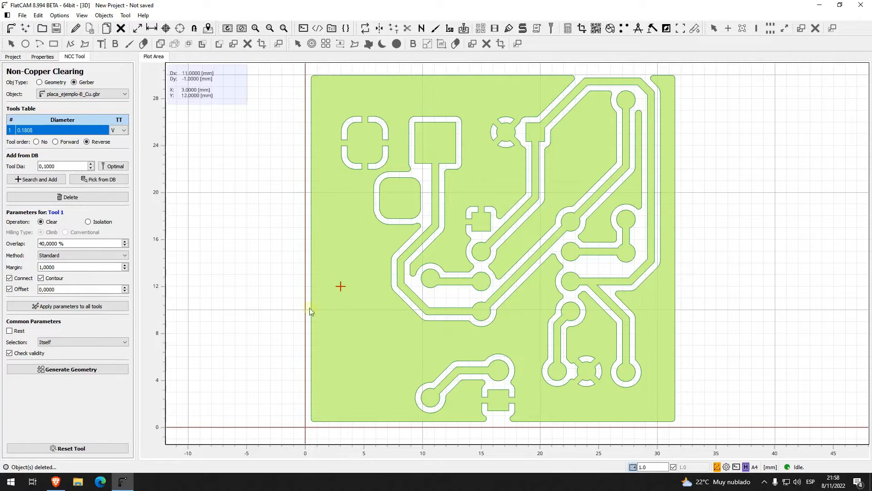
{"action": "left_click", "coordinate": [43, 289]}
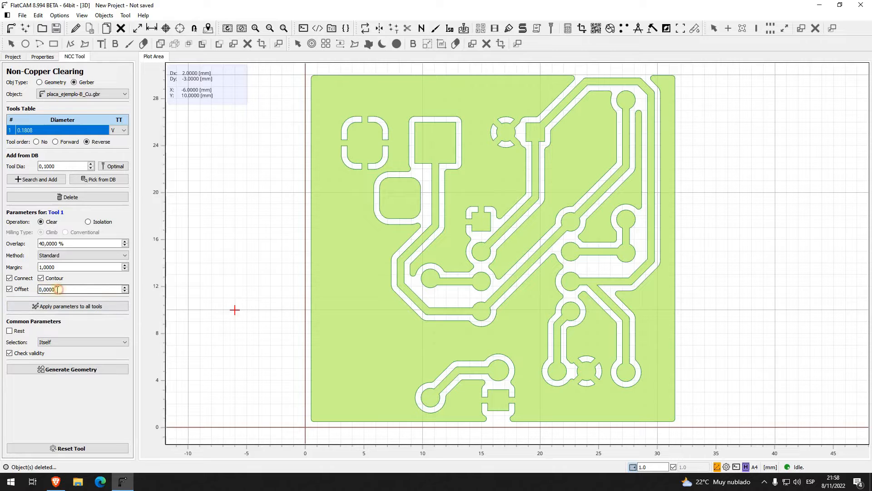
{"action": "double_click", "coordinate": [43, 290]}
{"action": "type", "text": "2"}
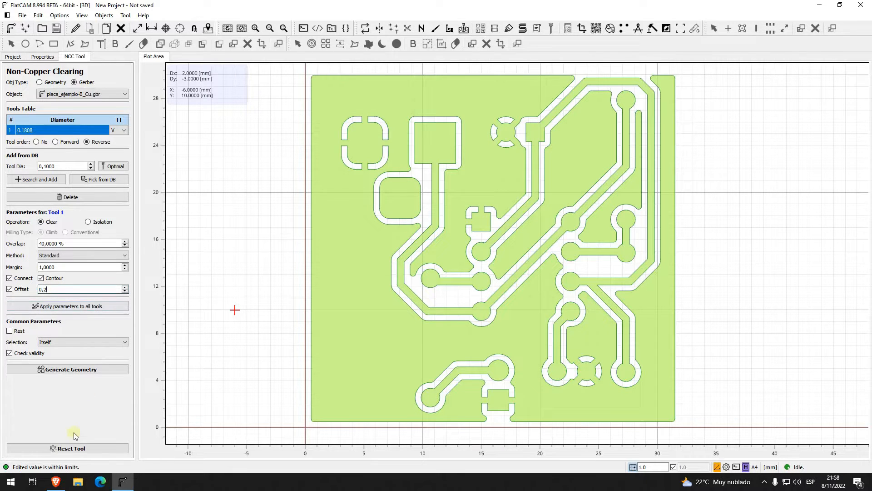
{"action": "left_click", "coordinate": [78, 372]}
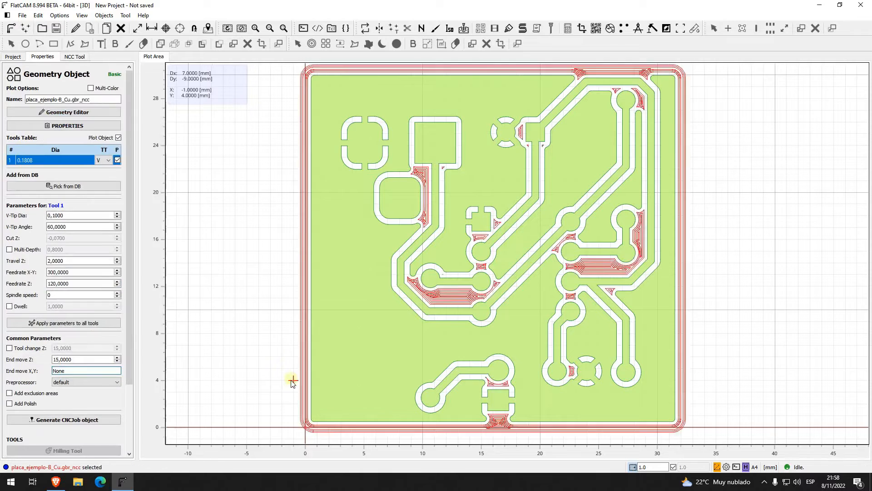
Step: Examine how the offset keeps the clearing toolpaths away from the copper around the pads, traces and board edge
{"action": "scroll", "coordinate": [479, 303], "scroll_direction": "up", "scroll_amount": 2}
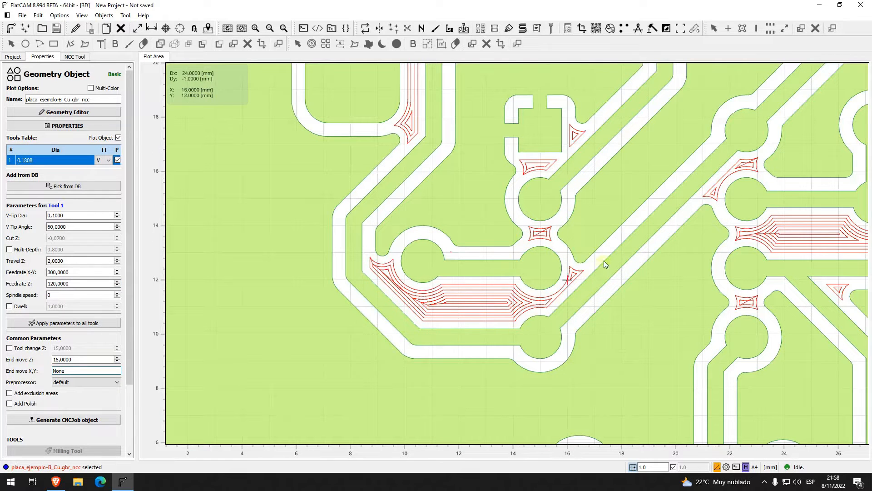
{"action": "scroll", "coordinate": [601, 283], "scroll_direction": "down", "scroll_amount": 1}
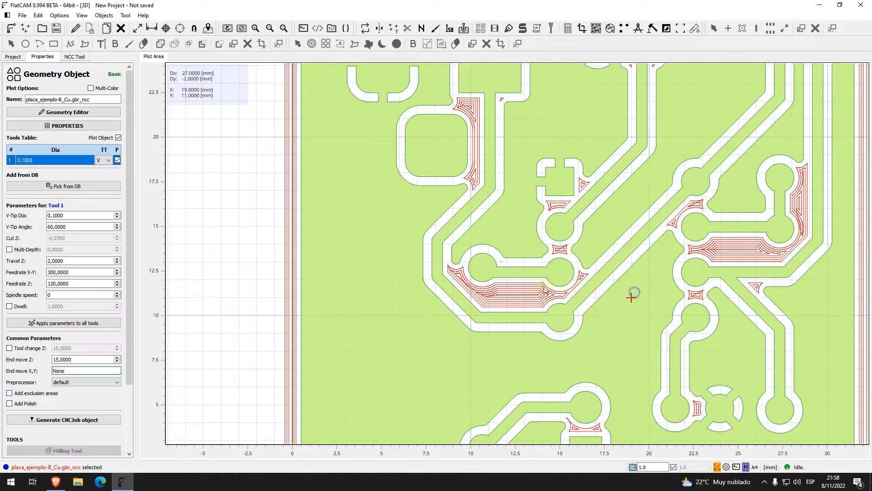
{"action": "middle_click_drag", "start_coordinate": [633, 295], "coordinate": [523, 290]}
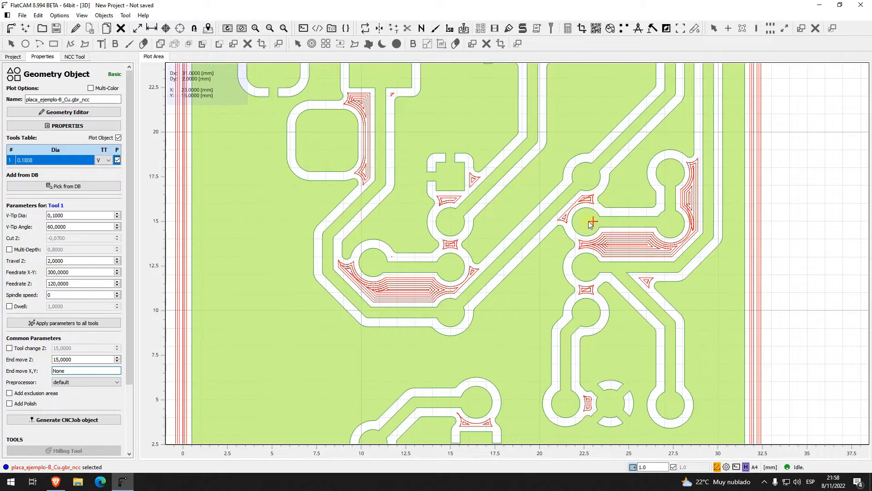
{"action": "scroll", "coordinate": [590, 223], "scroll_direction": "down", "scroll_amount": 1}
{"action": "scroll", "coordinate": [609, 229], "scroll_direction": "down", "scroll_amount": 1}
{"action": "middle_click_drag", "start_coordinate": [505, 160], "coordinate": [498, 205]}
{"action": "scroll", "coordinate": [489, 203], "scroll_direction": "down", "scroll_amount": 1}
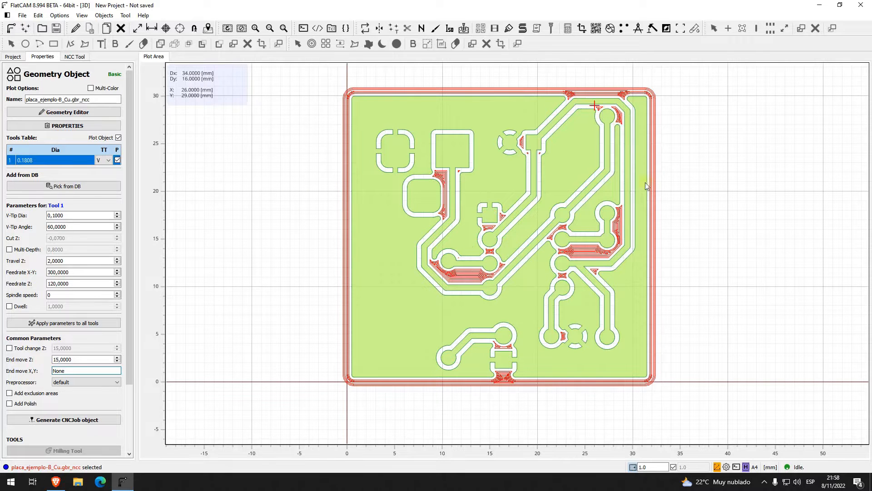
{"action": "scroll", "coordinate": [383, 381], "scroll_direction": "up", "scroll_amount": 1}
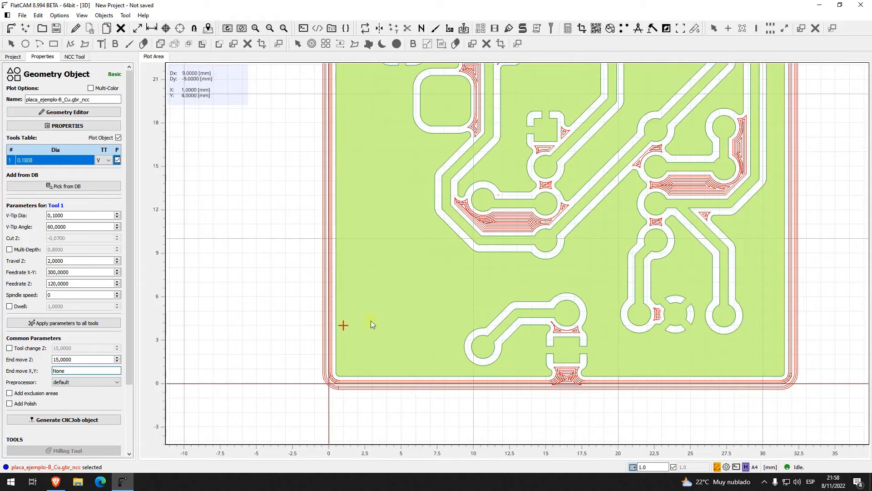
{"action": "scroll", "coordinate": [443, 304], "scroll_direction": "down", "scroll_amount": 2}
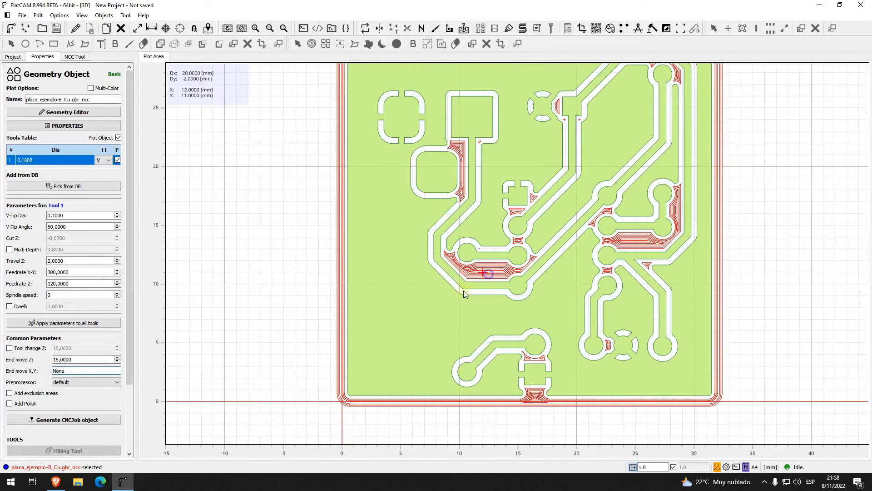
{"action": "scroll", "coordinate": [463, 291], "scroll_direction": "down", "scroll_amount": 1}
{"action": "right_click_drag", "start_coordinate": [458, 295], "coordinate": [449, 300]}
{"action": "scroll", "coordinate": [448, 302], "scroll_direction": "up", "scroll_amount": 1}
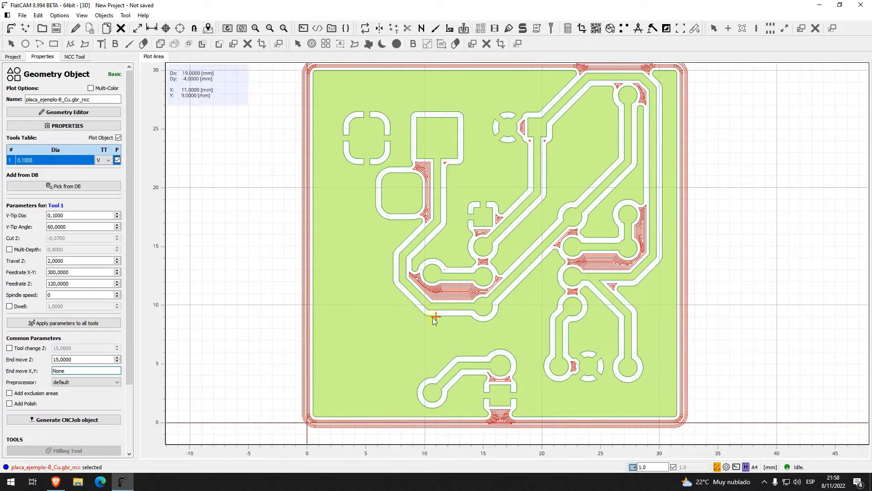
Step: Reset the clearing offset to 0 and disable the Offset option in the Non-Copper Clearing tool
{"action": "left_click", "coordinate": [77, 58]}
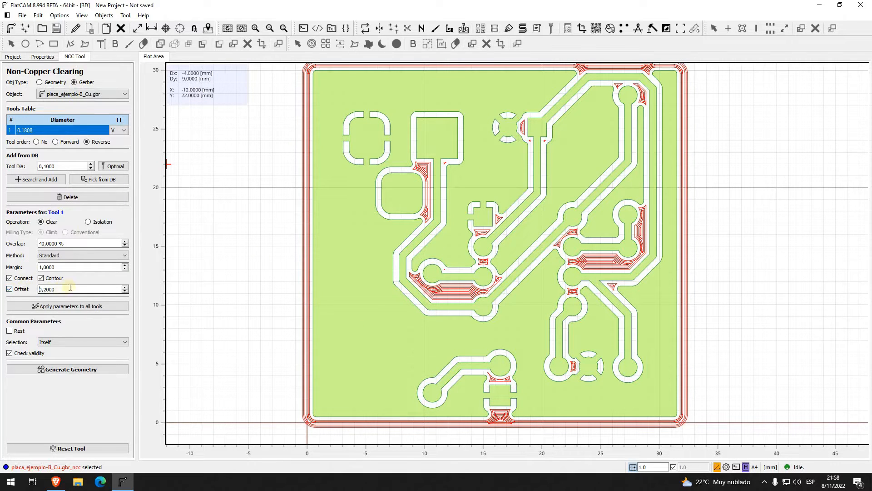
{"action": "left_click", "coordinate": [17, 291]}
{"action": "left_click", "coordinate": [16, 289]}
{"action": "left_click", "coordinate": [67, 290]}
{"action": "type", "text": "0"}
{"action": "left_click", "coordinate": [9, 289]}
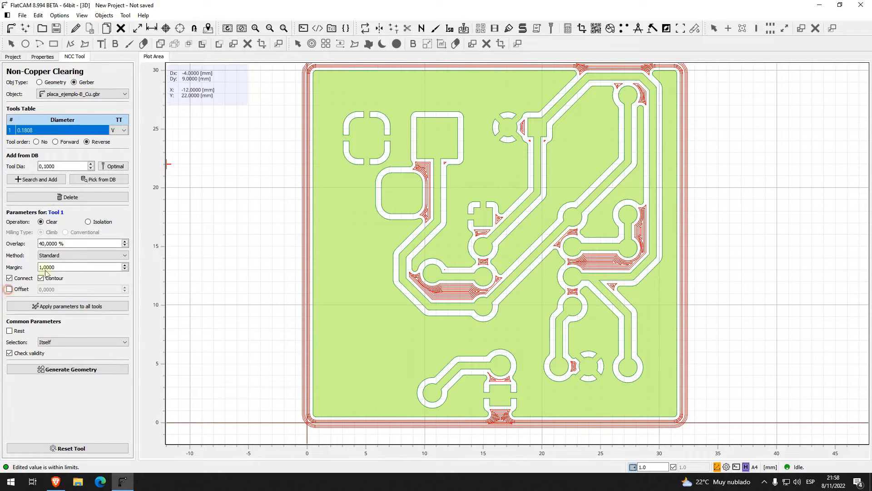
Step: Set the clearing margin to 0, change the method to Seed, and generate the non-copper clearing geometry
{"action": "left_click", "coordinate": [58, 268]}
{"action": "type", "text": "0"}
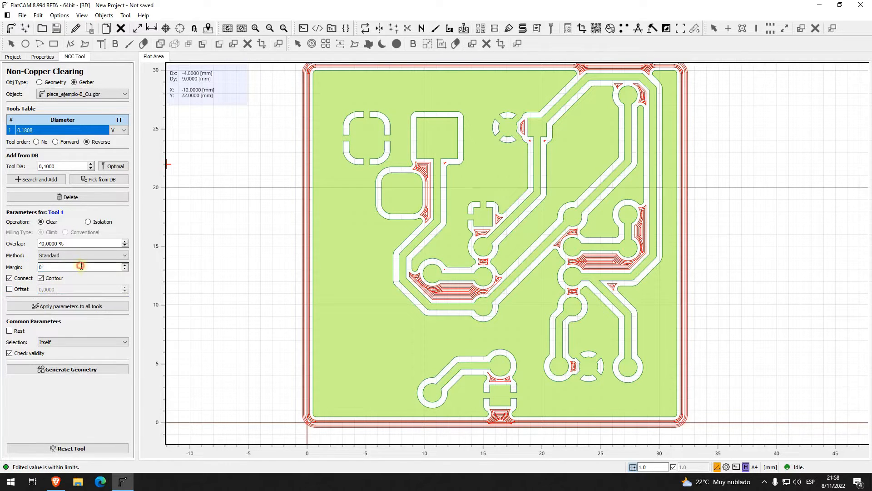
{"action": "left_click", "coordinate": [81, 255]}
{"action": "left_click", "coordinate": [91, 264]}
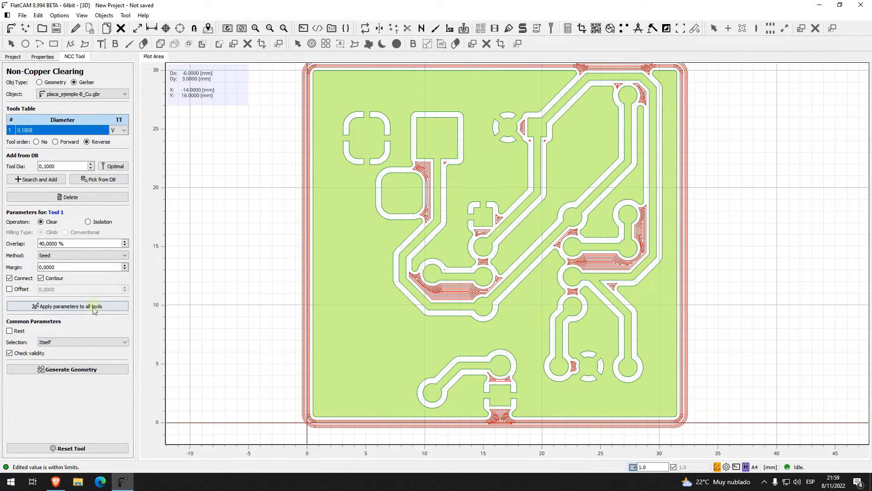
{"action": "left_click", "coordinate": [103, 374]}
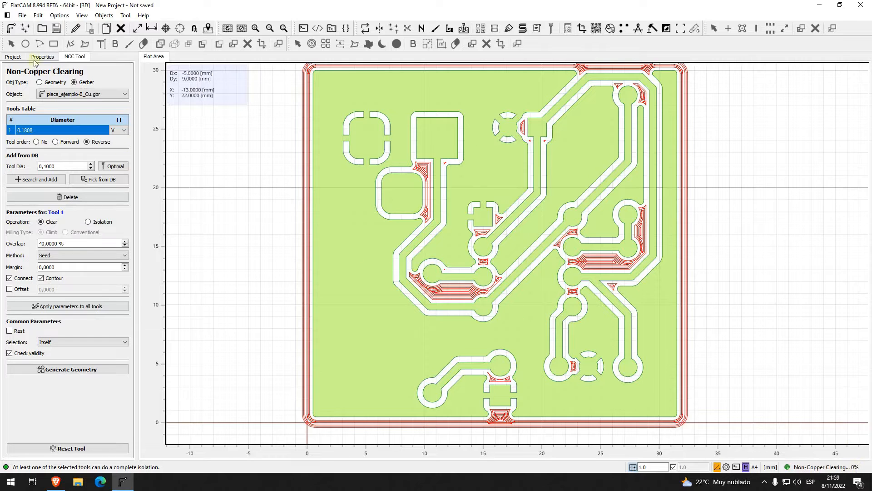
Step: Delete the earlier offset-based placa_ejemplo-B_Cu.gbr_ncc geometry, confirming the deletion, and clear the object selection in the plot
{"action": "left_click", "coordinate": [14, 57]}
{"action": "left_click", "coordinate": [64, 114]}
{"action": "key", "text": "Delete"}
{"action": "left_click", "coordinate": [448, 249]}
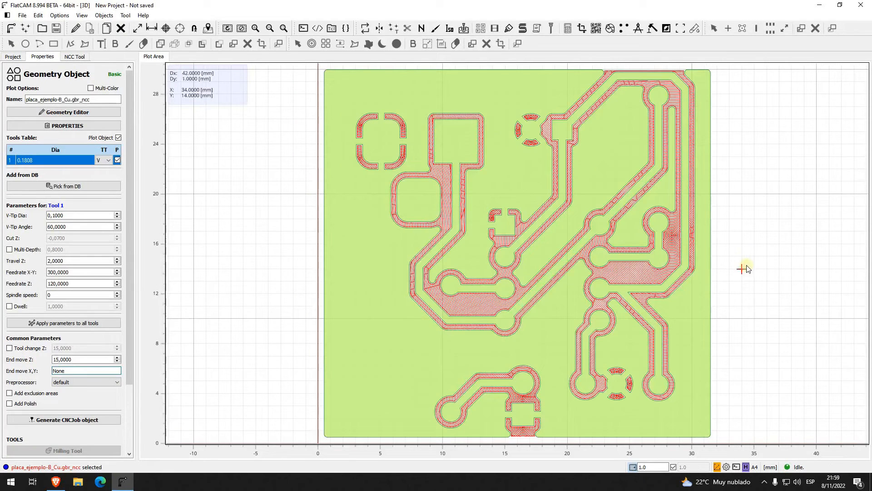
{"action": "left_click", "coordinate": [747, 266]}
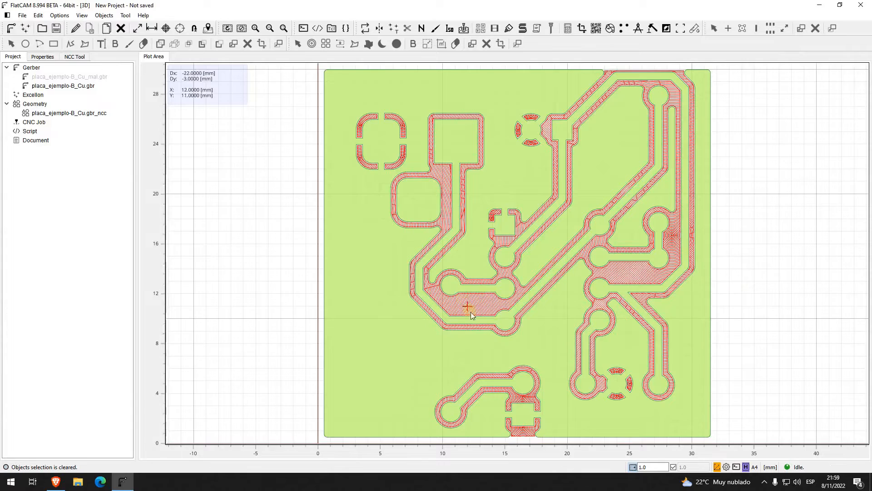
Step: Examine the circular Seed-method toolpaths up close between the pads and traces, and across the whole board
{"action": "scroll", "coordinate": [468, 308], "scroll_direction": "up", "scroll_amount": 2}
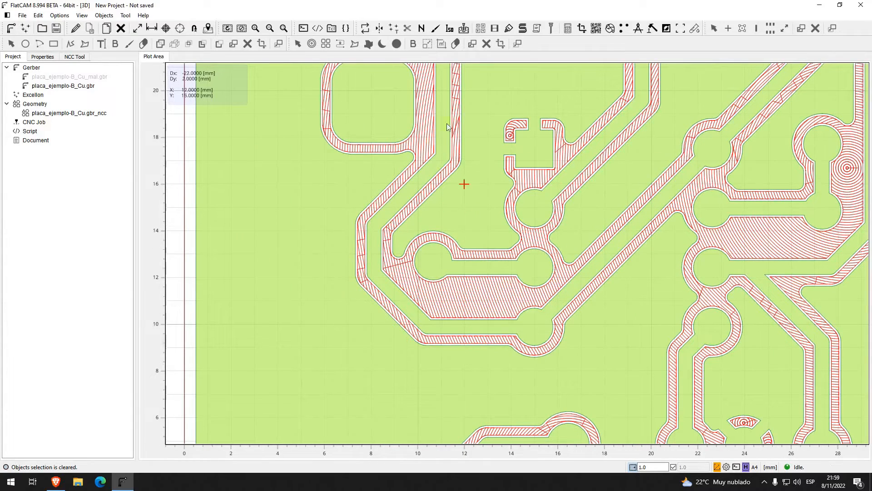
{"action": "right_click_drag", "start_coordinate": [802, 222], "coordinate": [596, 251]}
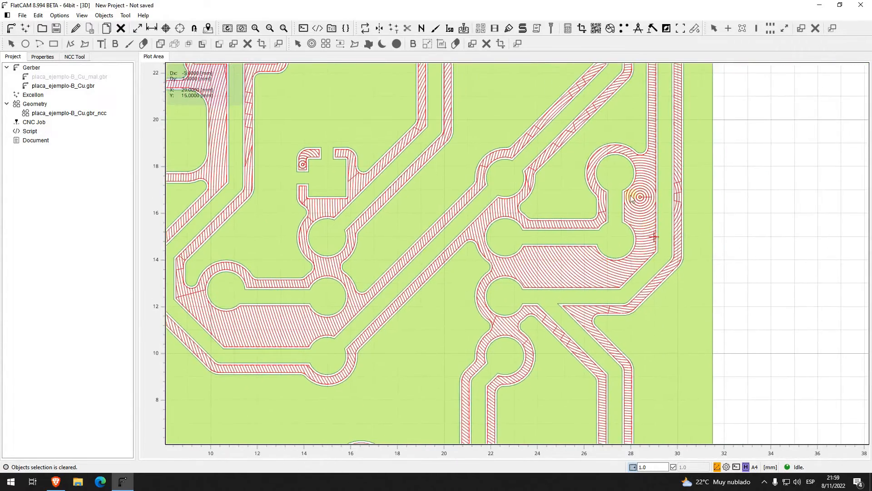
{"action": "scroll", "coordinate": [640, 196], "scroll_direction": "down", "scroll_amount": 1}
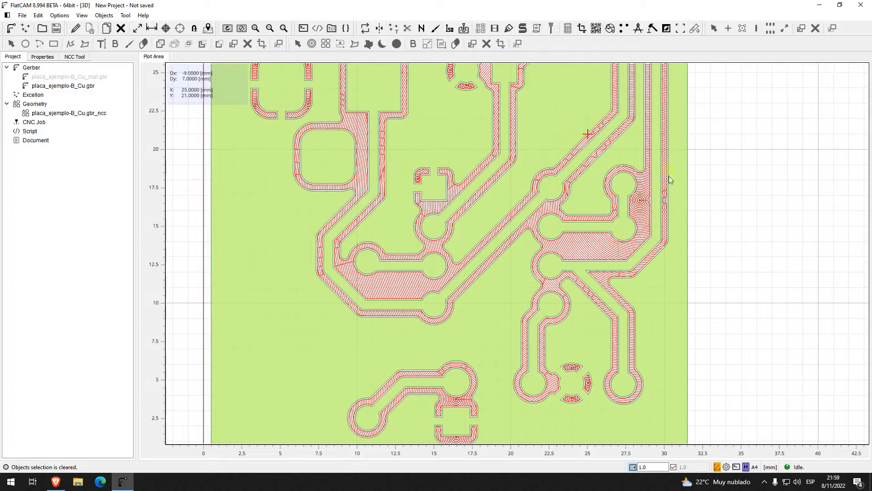
{"action": "scroll", "coordinate": [565, 252], "scroll_direction": "down", "scroll_amount": 1}
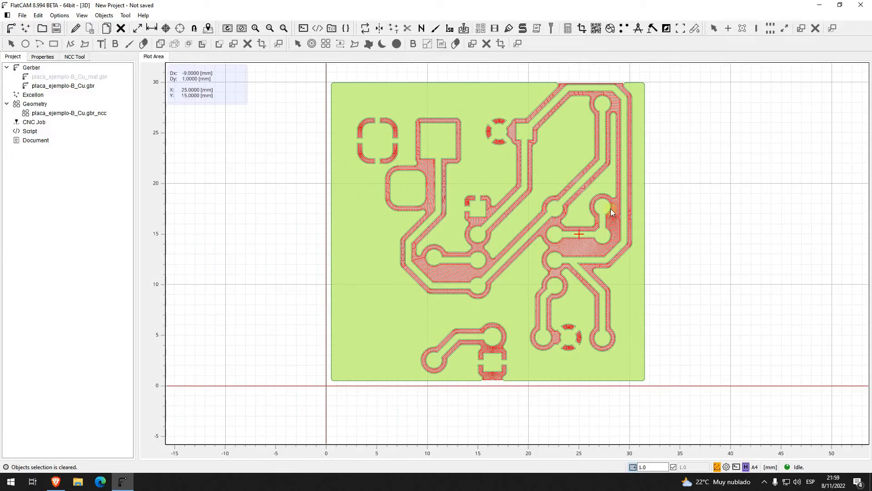
{"action": "right_click_drag", "start_coordinate": [602, 218], "coordinate": [593, 236]}
{"action": "scroll", "coordinate": [591, 236], "scroll_direction": "up", "scroll_amount": 1}
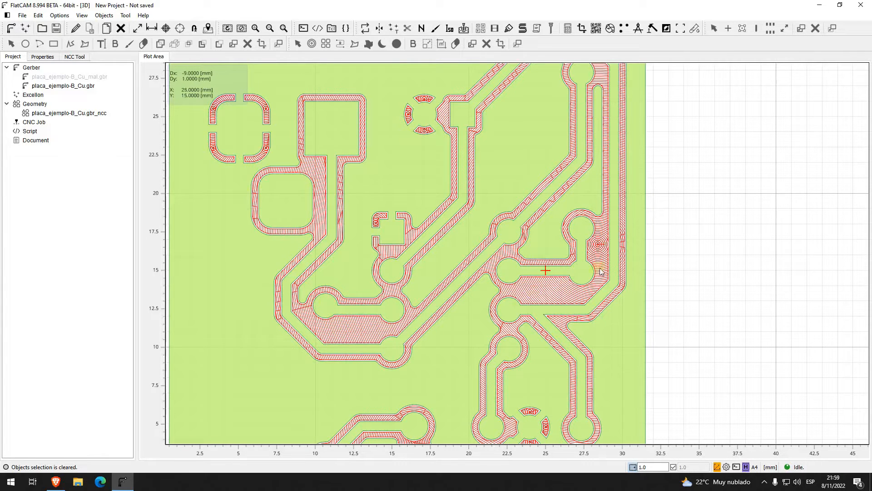
{"action": "right_click_drag", "start_coordinate": [470, 384], "coordinate": [481, 282]}
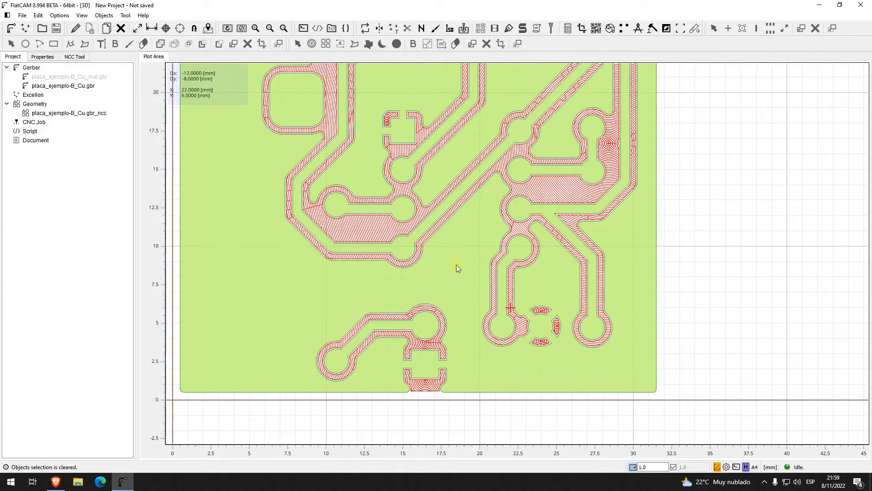
{"action": "scroll", "coordinate": [457, 314], "scroll_direction": "down", "scroll_amount": 3}
{"action": "scroll", "coordinate": [470, 298], "scroll_direction": "up", "scroll_amount": 1}
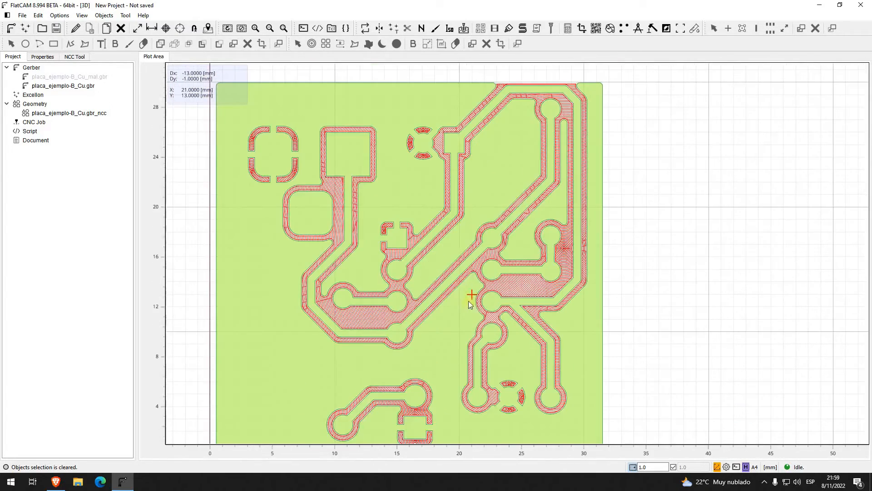
{"action": "scroll", "coordinate": [420, 334], "scroll_direction": "up", "scroll_amount": 1}
{"action": "right_click_drag", "start_coordinate": [432, 342], "coordinate": [438, 325]}
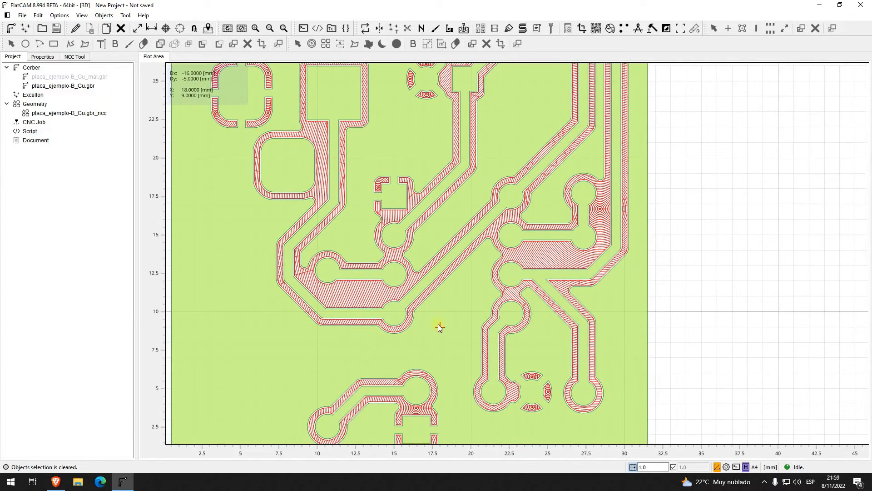
{"action": "scroll", "coordinate": [498, 302], "scroll_direction": "down", "scroll_amount": 1}
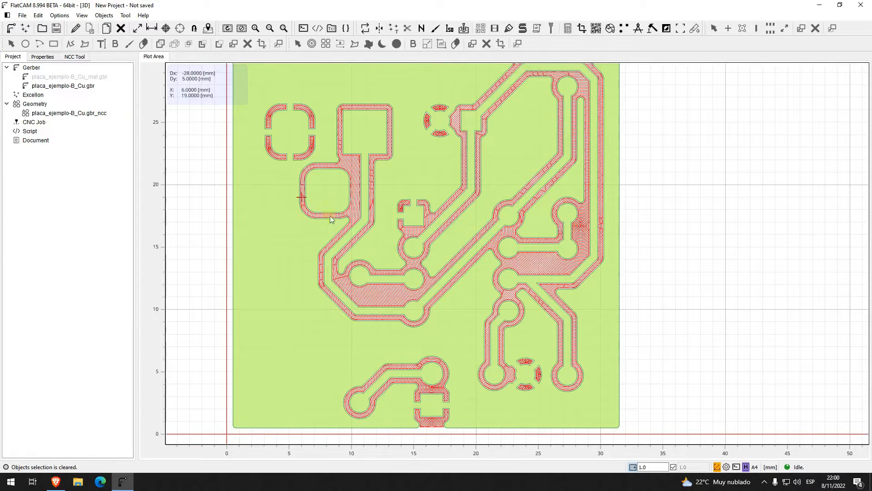
Step: Delete the Seed-method placa_ejemplo-B_Cu.gbr_ncc geometry object and confirm the deletion
{"action": "left_click", "coordinate": [98, 114]}
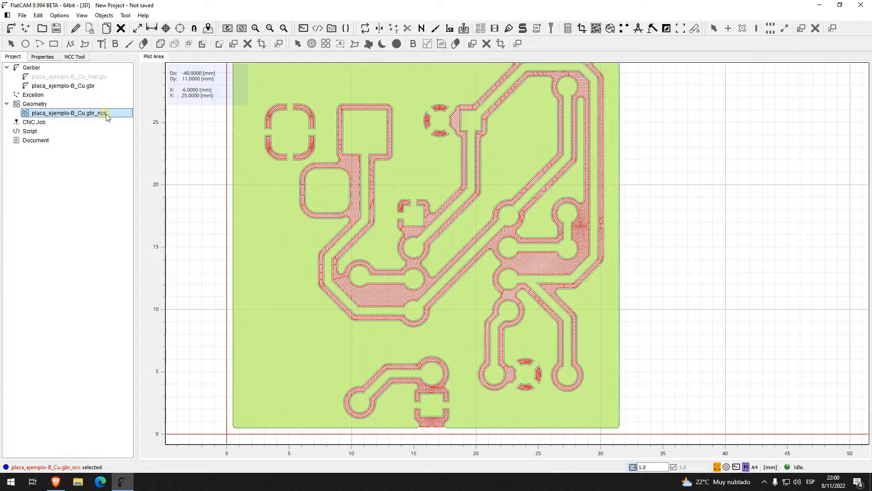
{"action": "key", "text": "Delete"}
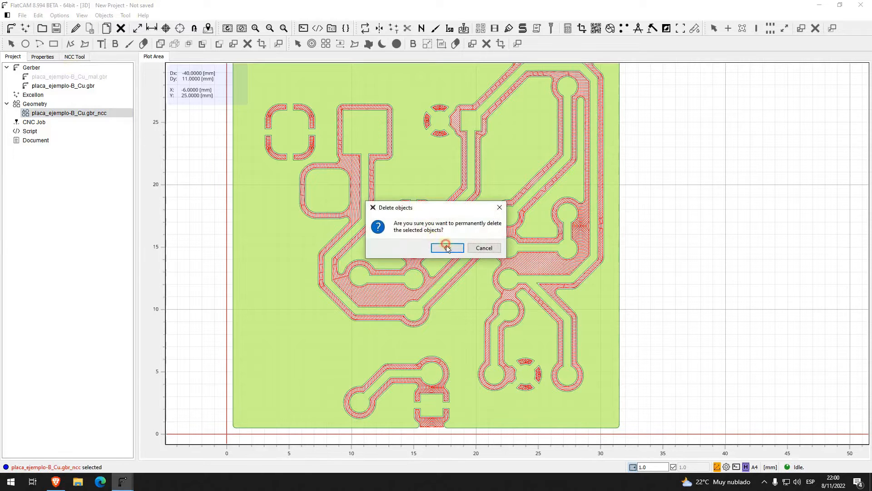
{"action": "left_click", "coordinate": [447, 248]}
Step: Choose a clearing method that fills the gaps with straight parallel lines, and generate the non-copper clearing geometry
{"action": "left_click", "coordinate": [74, 57]}
{"action": "left_click", "coordinate": [97, 255]}
{"action": "left_click", "coordinate": [91, 274]}
{"action": "left_click", "coordinate": [93, 371]}
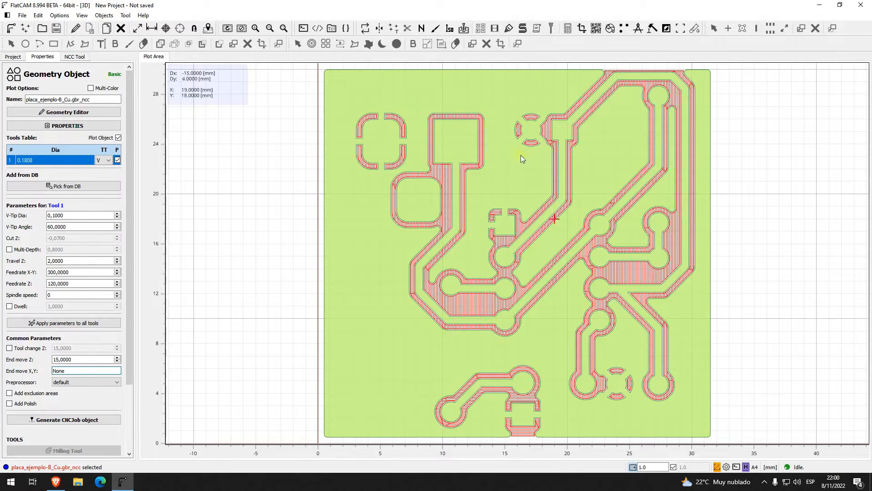
Step: Examine the parallel-line clearing toolpaths up close around the pads and traces and across the whole board, then clear the object selection
{"action": "scroll", "coordinate": [577, 250], "scroll_direction": "up", "scroll_amount": 1}
{"action": "right_click_drag", "start_coordinate": [577, 336], "coordinate": [482, 211]}
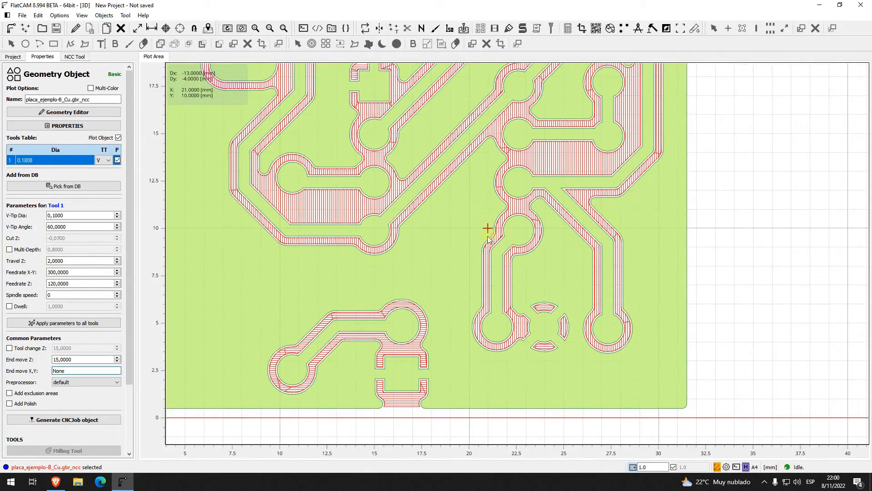
{"action": "scroll", "coordinate": [489, 239], "scroll_direction": "down", "scroll_amount": 3}
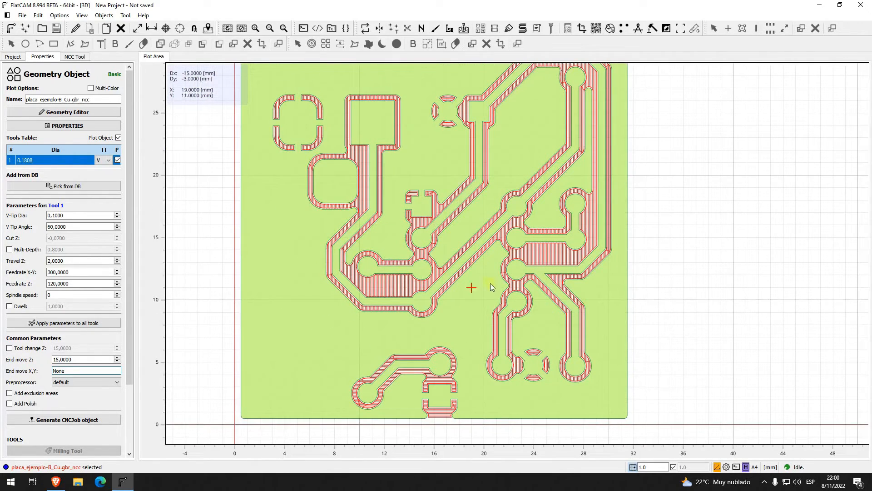
{"action": "right_click_drag", "start_coordinate": [462, 190], "coordinate": [463, 234]}
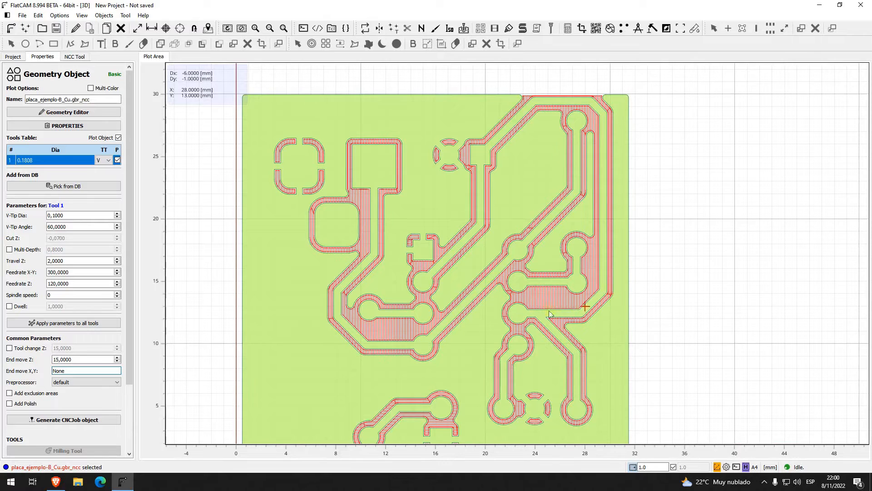
{"action": "scroll", "coordinate": [514, 328], "scroll_direction": "down", "scroll_amount": 1}
{"action": "right_click_drag", "start_coordinate": [510, 337], "coordinate": [492, 296]}
{"action": "scroll", "coordinate": [497, 292], "scroll_direction": "up", "scroll_amount": 1}
{"action": "right_click", "coordinate": [475, 291]}
{"action": "left_click", "coordinate": [724, 239]}
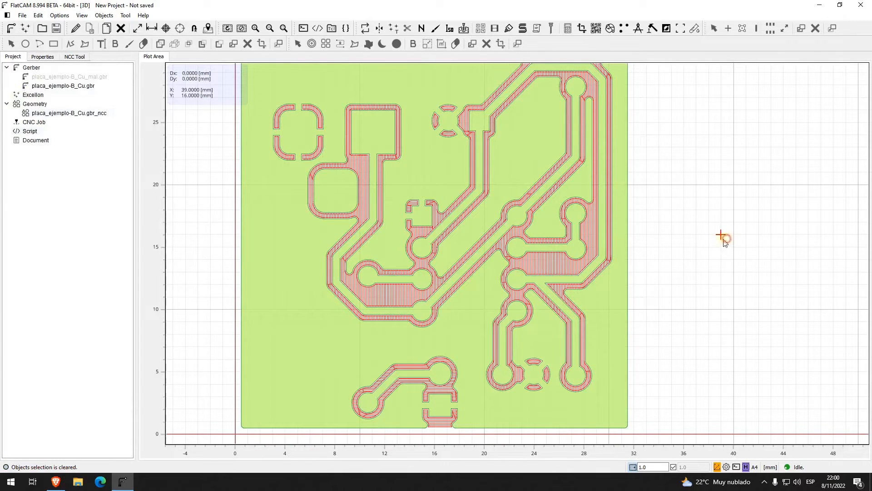
Step: Set the non-copper clearing method to Combo
{"action": "left_click", "coordinate": [69, 59]}
{"action": "left_click", "coordinate": [116, 255]}
{"action": "left_click", "coordinate": [99, 276]}
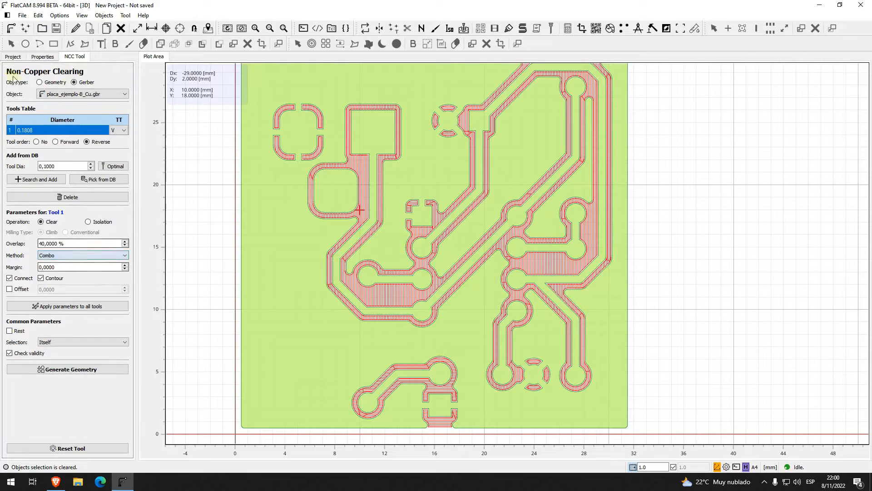
Step: Delete the parallel-line placa_ejemplo-B_Cu.gbr_ncc geometry from the project and confirm the deletion
{"action": "left_click", "coordinate": [13, 57]}
{"action": "left_click", "coordinate": [68, 113]}
{"action": "key", "text": "Delete"}
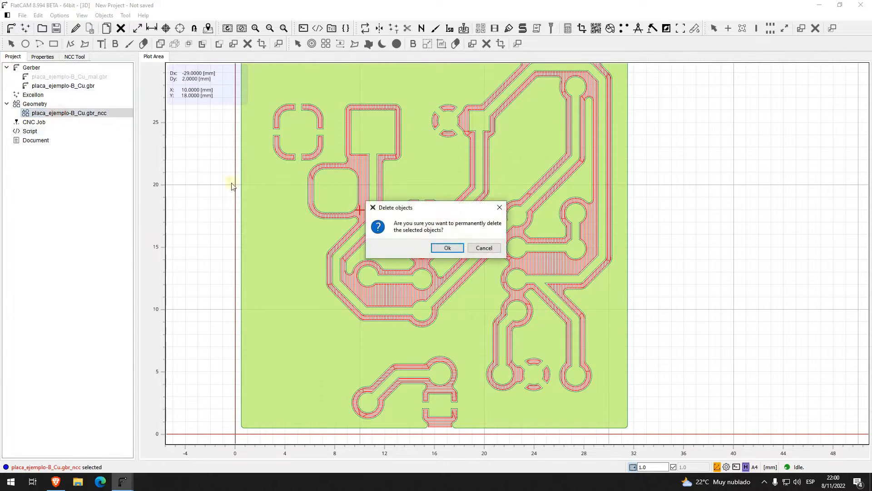
{"action": "left_click", "coordinate": [447, 248]}
Step: Generate the non-copper clearing geometry for placa_ejemplo-B_Cu.gbr with the Combo method
{"action": "left_click", "coordinate": [74, 56]}
{"action": "left_click", "coordinate": [68, 369]}
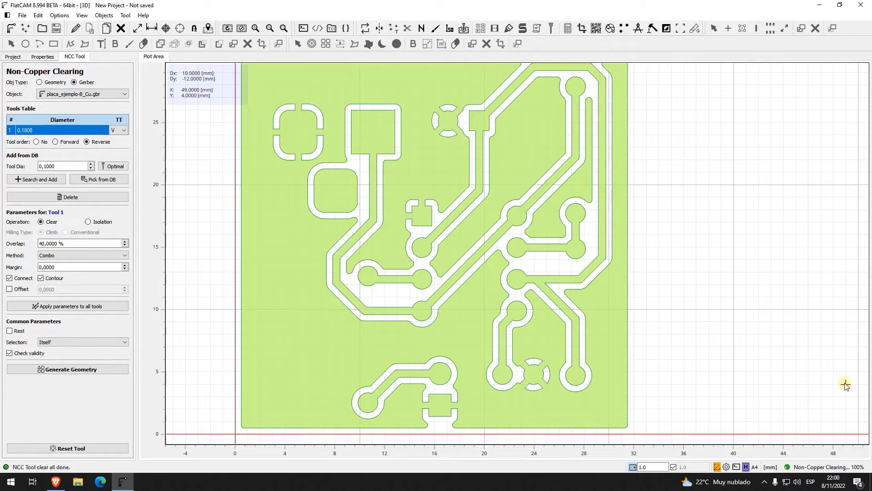
{"action": "middle_click_drag", "start_coordinate": [789, 374], "coordinate": [781, 356]}
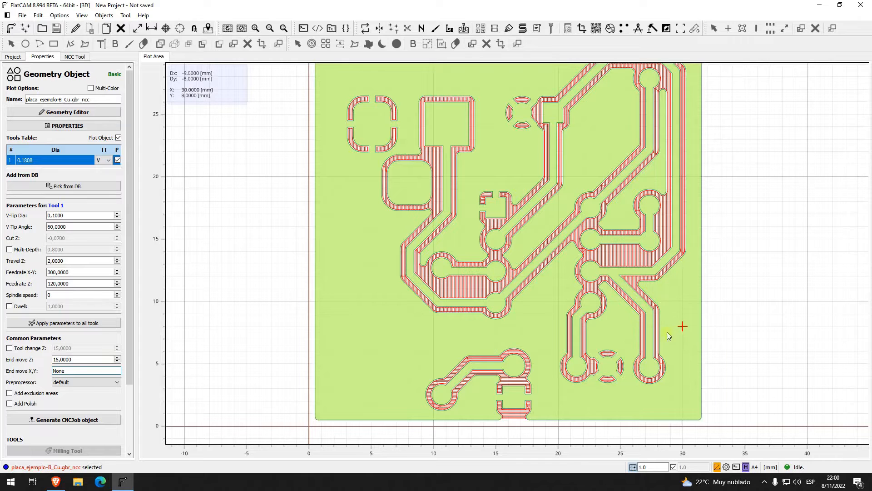
Step: Delete the Combo-method placa_ejemplo-B_Cu.gbr_ncc geometry and confirm the deletion
{"action": "left_click", "coordinate": [13, 57]}
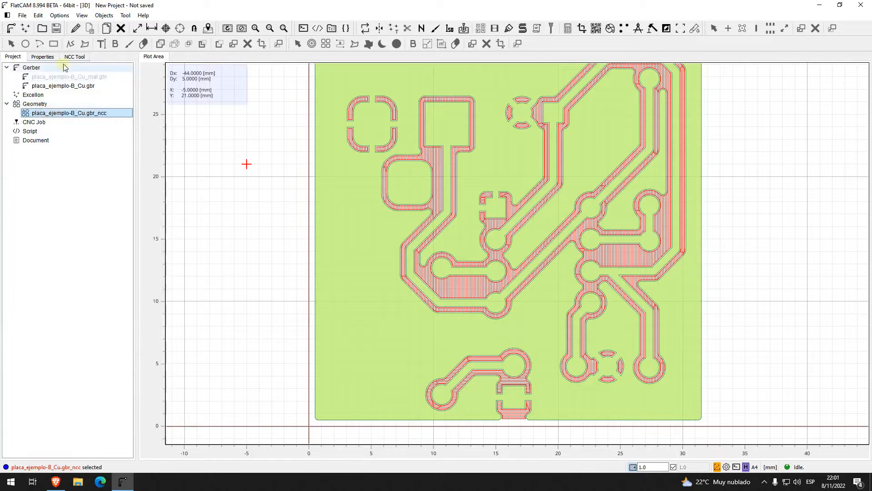
{"action": "key", "text": "Delete"}
{"action": "left_click", "coordinate": [448, 247]}
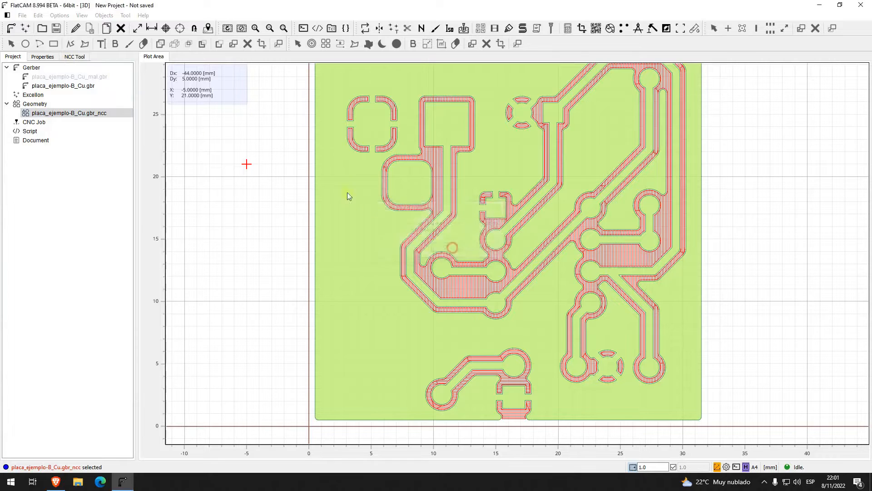
Step: Set the clearing method to Standard and generate the non-copper clearing geometry for placa_ejemplo-B_Cu.gbr
{"action": "left_click", "coordinate": [81, 57]}
{"action": "left_click", "coordinate": [80, 255]}
{"action": "left_click", "coordinate": [78, 254]}
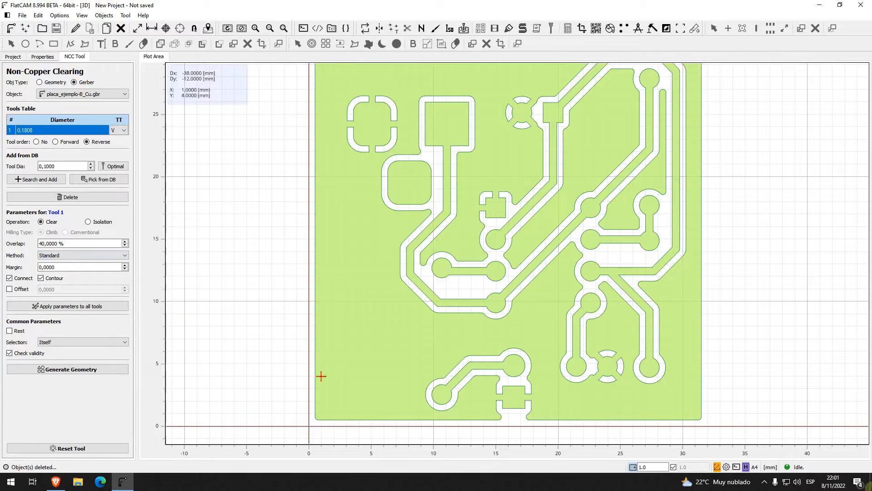
{"action": "left_click", "coordinate": [90, 370]}
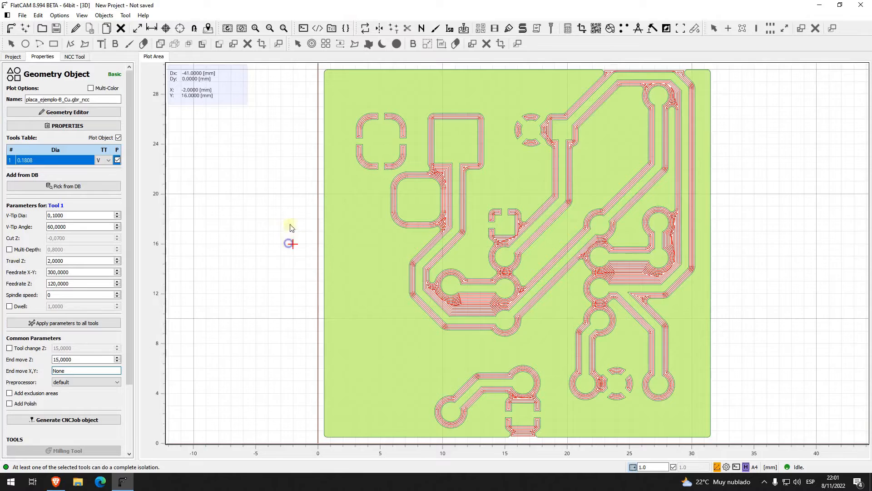
{"action": "scroll", "coordinate": [288, 229], "scroll_direction": "down", "scroll_amount": 1, "text": "ctrl"}
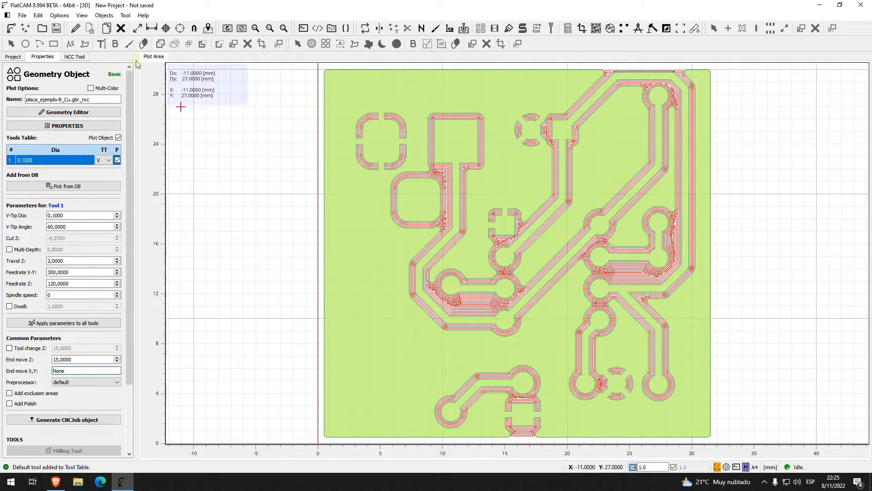
Step: Generate a rectangular cutout of placa_ejemplo-B_Cu.gbr with a 2 mm tool, 0.4 mm multi-depth, 0.1 mm margin and four 4 mm bridge gaps
{"action": "left_click", "coordinate": [5, 56]}
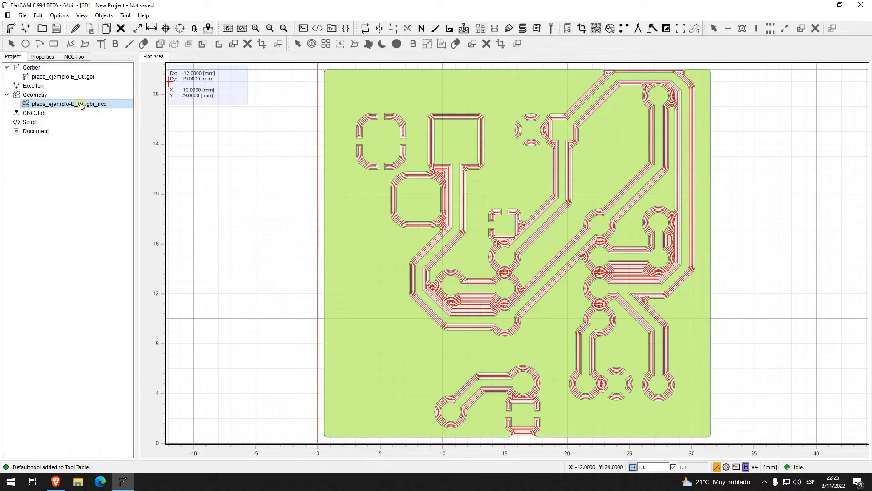
{"action": "left_click", "coordinate": [72, 80]}
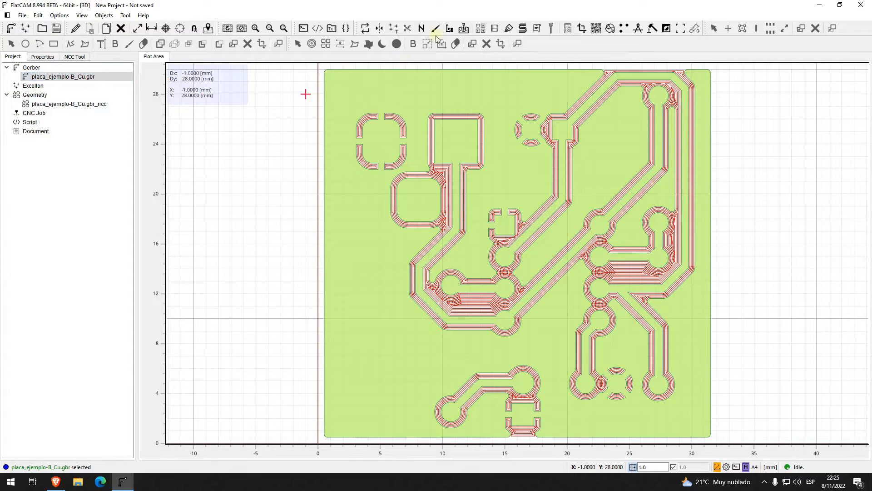
{"action": "left_click", "coordinate": [407, 29]}
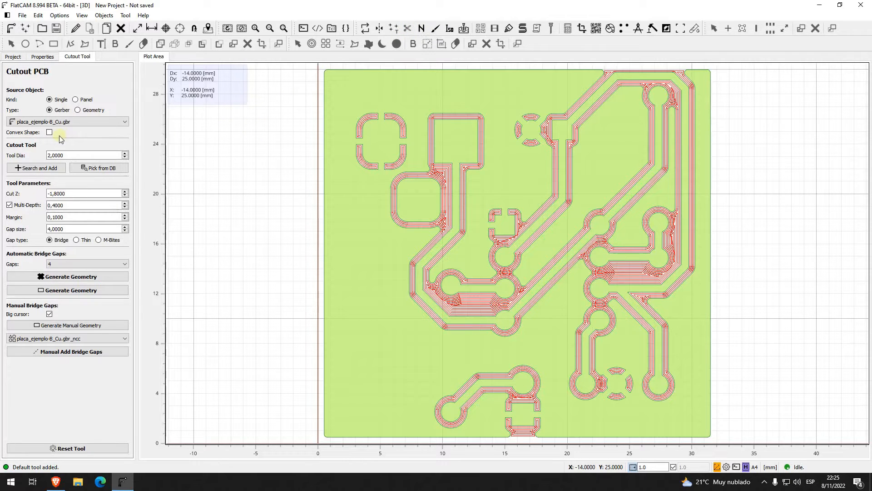
{"action": "left_click", "coordinate": [63, 155]}
{"action": "double_click", "coordinate": [63, 205]}
{"action": "left_click", "coordinate": [72, 206]}
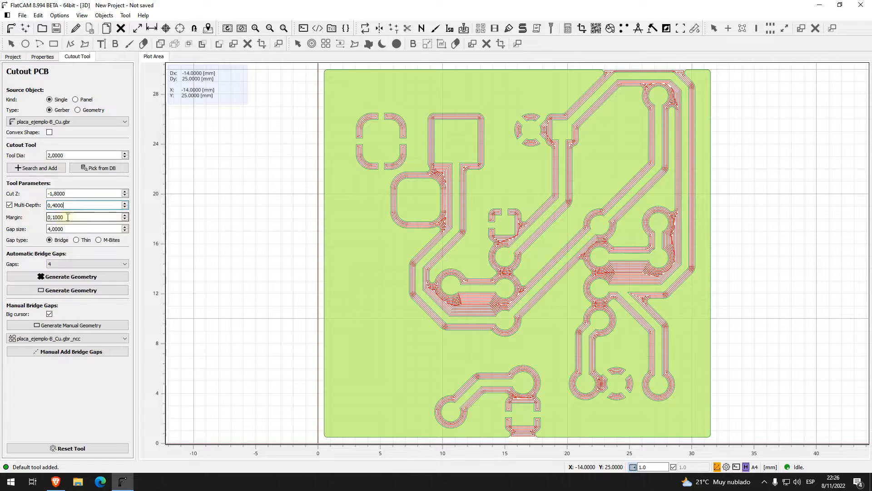
{"action": "left_click", "coordinate": [56, 229]}
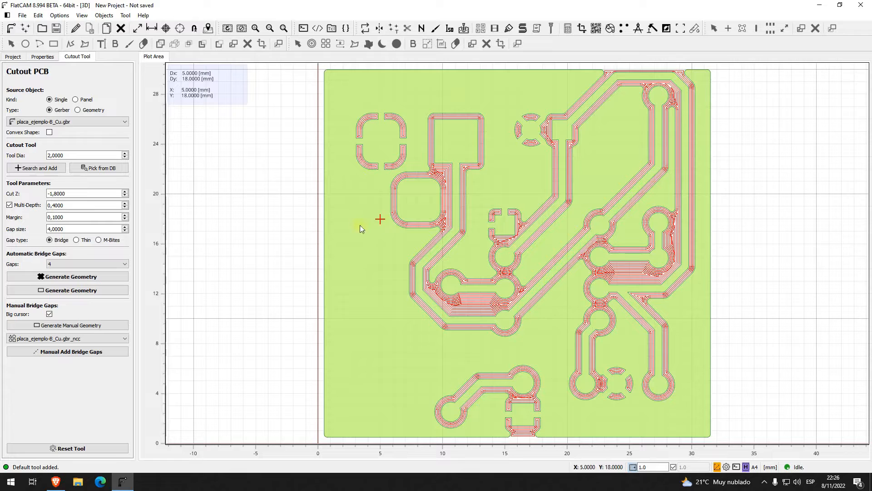
{"action": "left_click", "coordinate": [92, 293]}
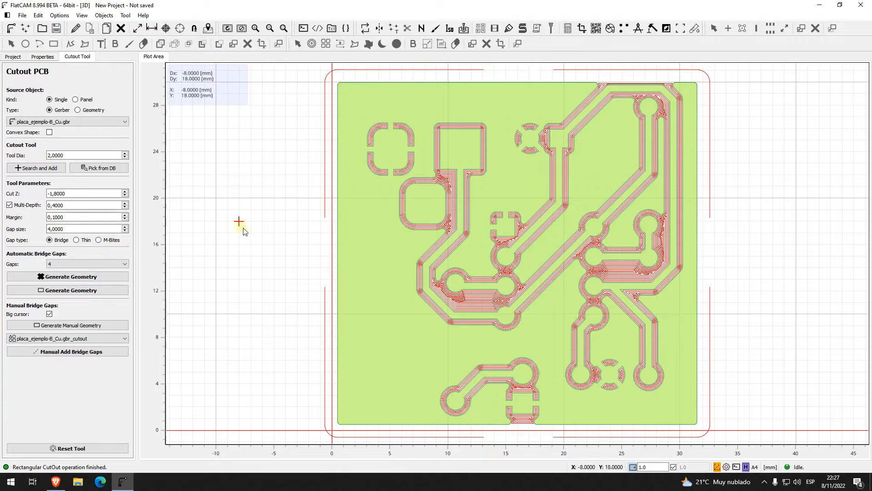
Step: Try the LR and TB placements for the automatic bridge gaps, and set the gaps back to 4
{"action": "left_click", "coordinate": [111, 263]}
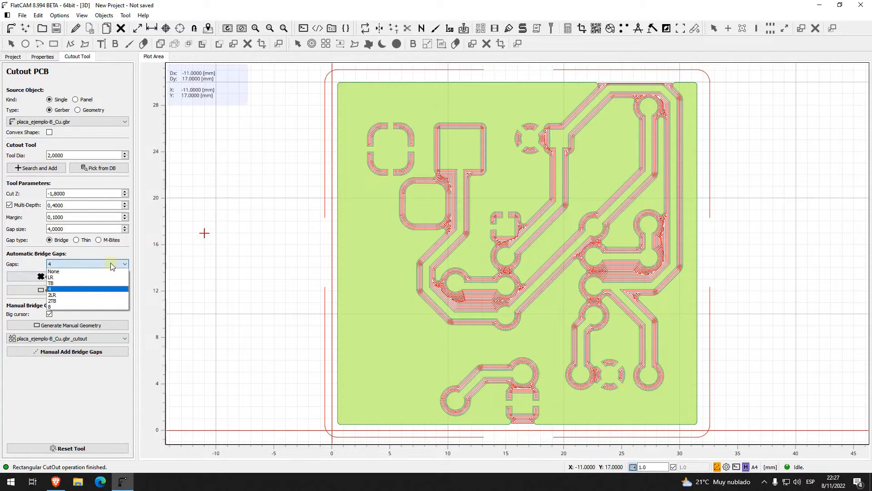
{"action": "left_click", "coordinate": [87, 277]}
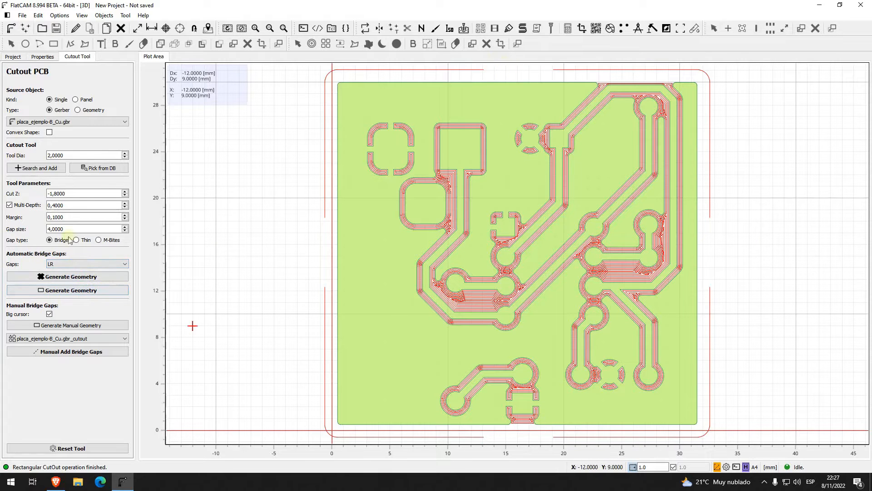
{"action": "left_click", "coordinate": [75, 263]}
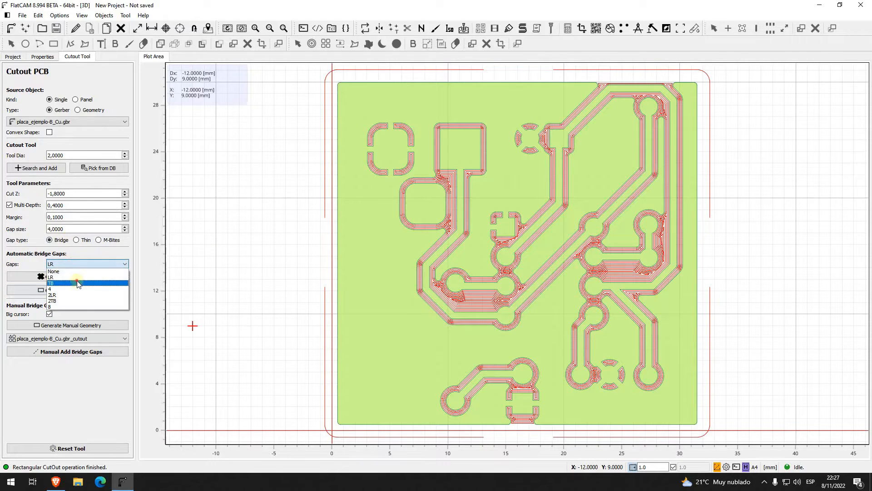
{"action": "left_click", "coordinate": [78, 283]}
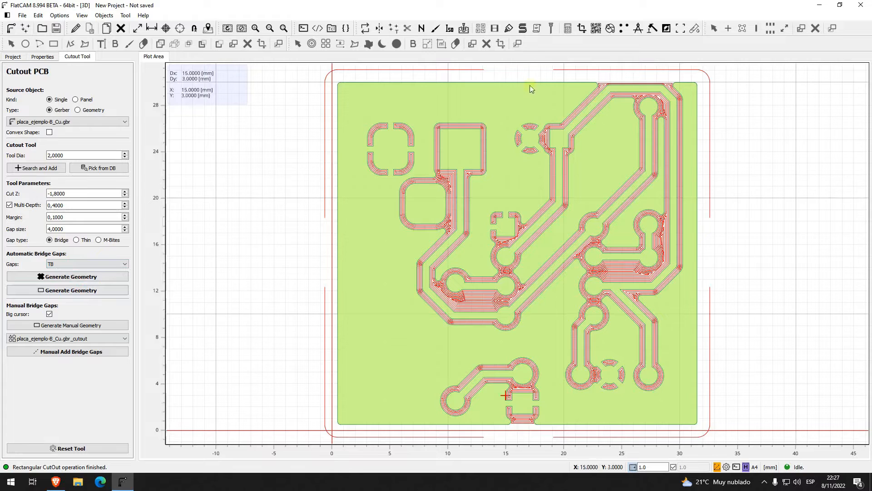
{"action": "left_click", "coordinate": [80, 264]}
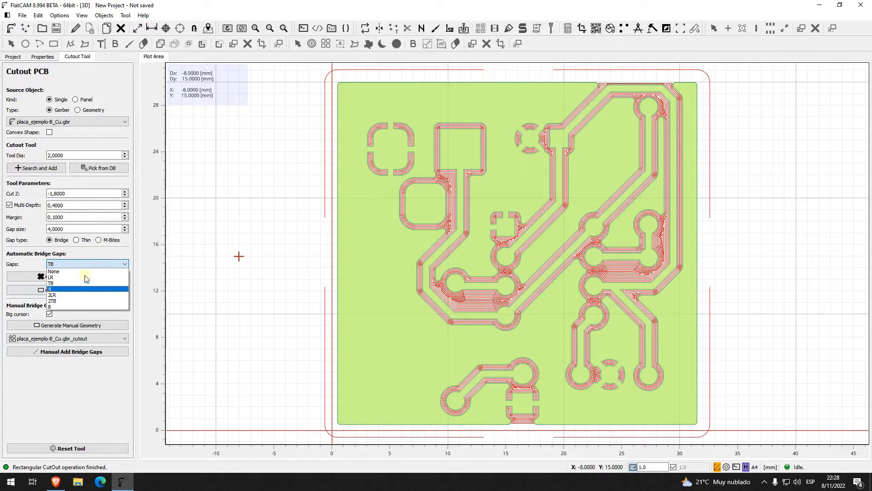
{"action": "left_click", "coordinate": [86, 262]}
{"action": "left_click", "coordinate": [86, 262]}
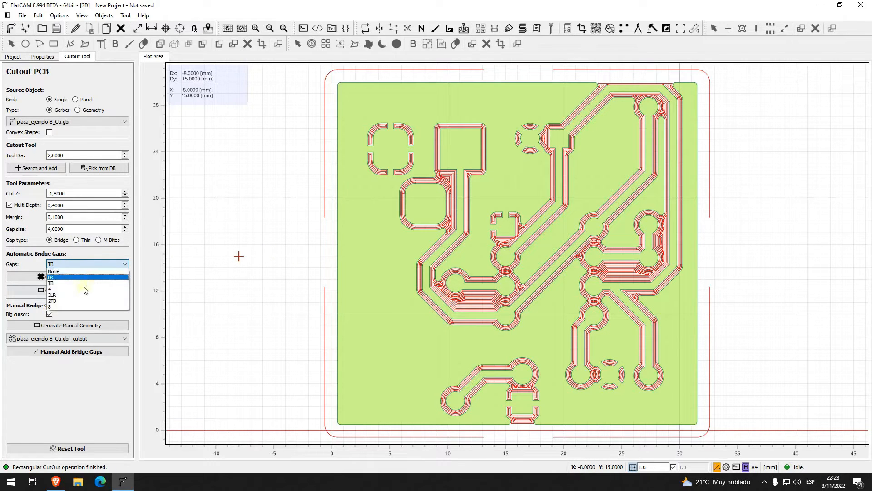
{"action": "left_click", "coordinate": [84, 290]}
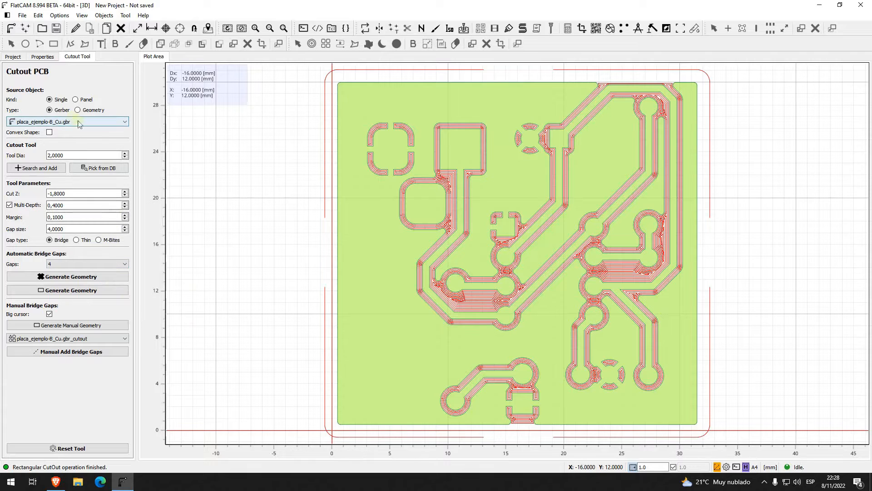
Step: Check the cutout geometry's properties and switch the Cutout tool's source object type to Geometry
{"action": "left_click", "coordinate": [49, 57]}
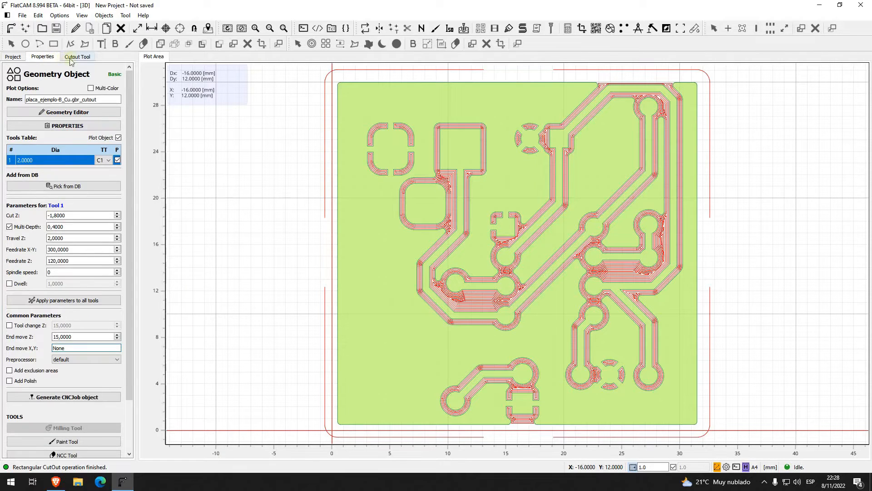
{"action": "left_click", "coordinate": [71, 59]}
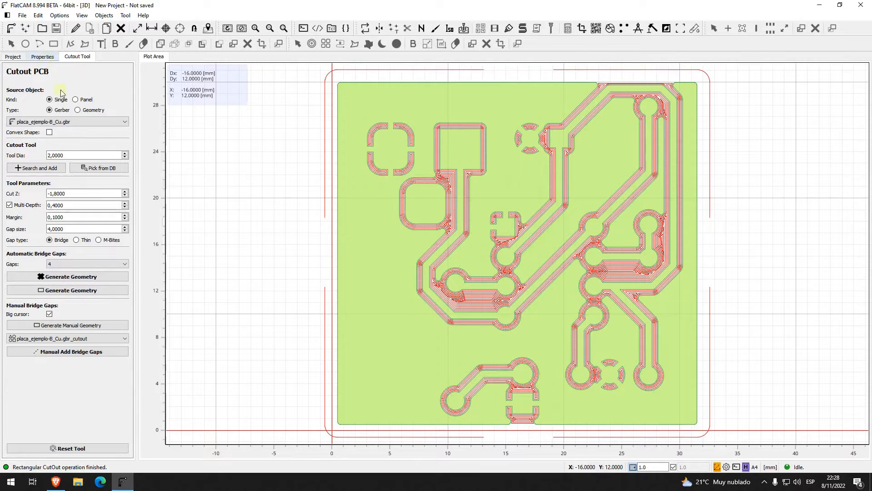
{"action": "left_click", "coordinate": [54, 121]}
{"action": "left_click", "coordinate": [55, 120]}
{"action": "left_click", "coordinate": [78, 110]}
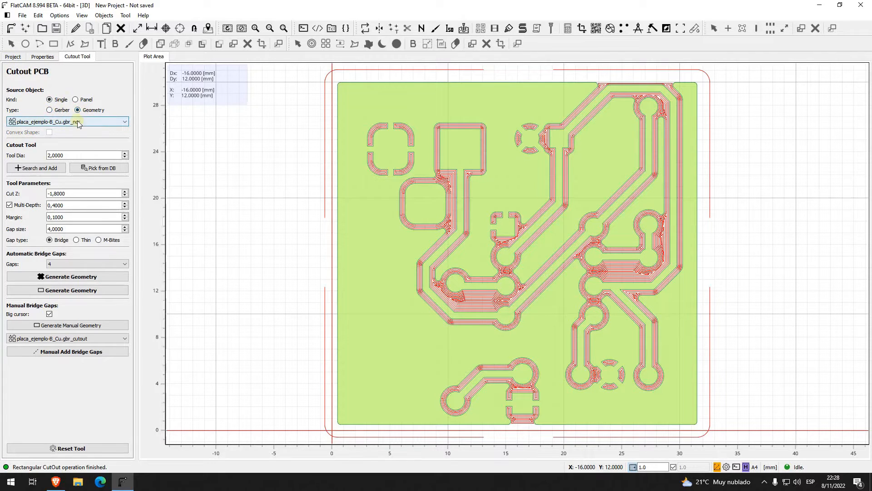
Step: Generate a rectangular cutout from the placa_ejemplo-B_Cu.gbr_ncc geometry with 4 bridge gaps
{"action": "left_click", "coordinate": [14, 57]}
{"action": "left_click", "coordinate": [65, 105]}
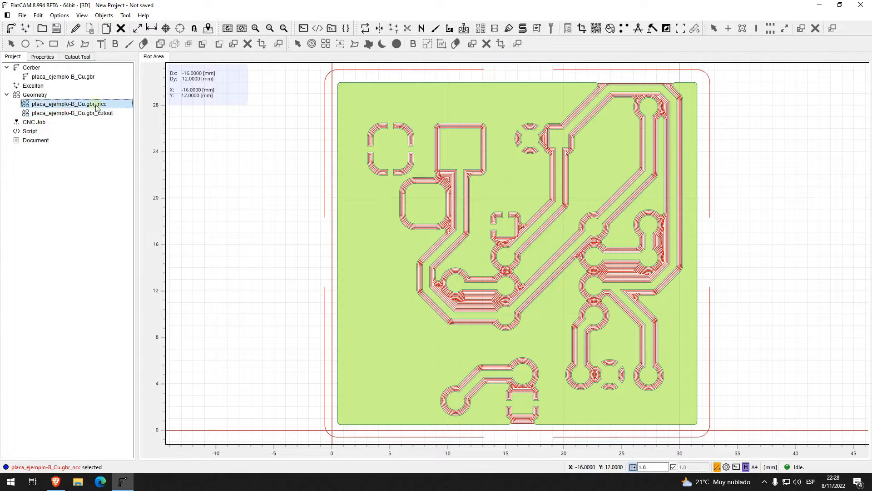
{"action": "left_click", "coordinate": [408, 29]}
{"action": "left_click", "coordinate": [89, 290]}
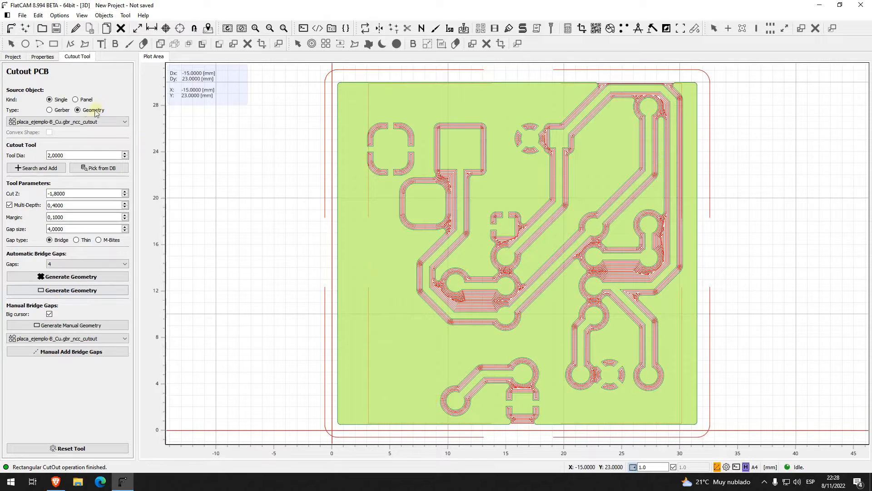
Step: Check the available geometry source objects and switch the cutout source back to the Gerber placa_ejemplo-B_Cu.gbr
{"action": "left_click", "coordinate": [91, 121]}
{"action": "left_click", "coordinate": [90, 121]}
{"action": "left_click", "coordinate": [93, 122]}
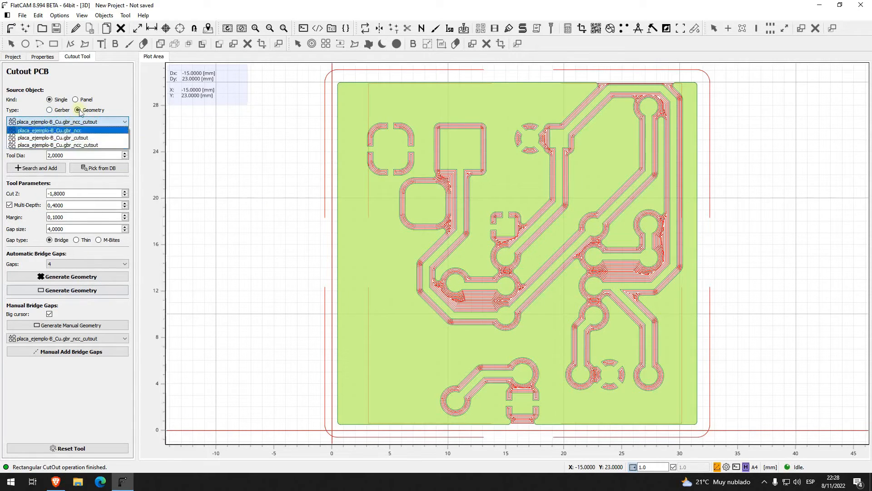
{"action": "left_click", "coordinate": [49, 110]}
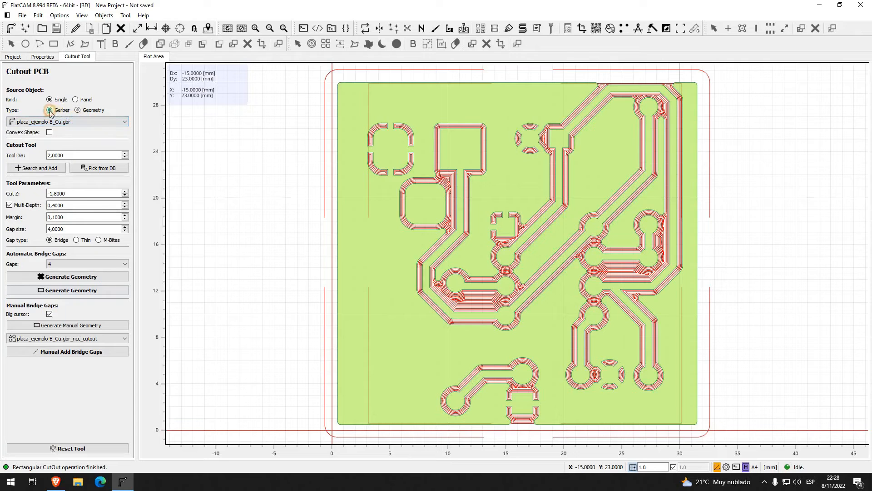
{"action": "left_click", "coordinate": [80, 121]}
{"action": "left_click", "coordinate": [80, 121]}
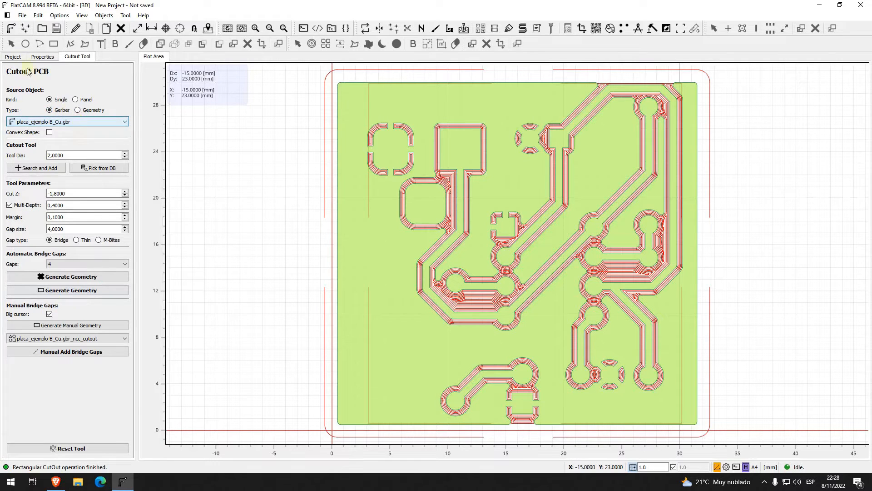
Step: Delete the placa_ejemplo-B_Cu.gbr_ncc_cutout geometry from the project
{"action": "left_click", "coordinate": [13, 57]}
{"action": "left_click", "coordinate": [73, 123]}
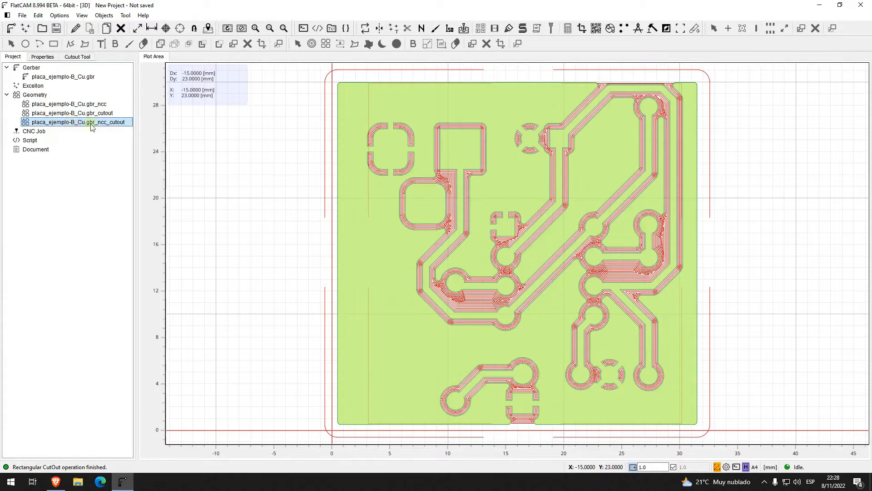
{"action": "key", "text": "Delete"}
{"action": "left_click", "coordinate": [447, 249]}
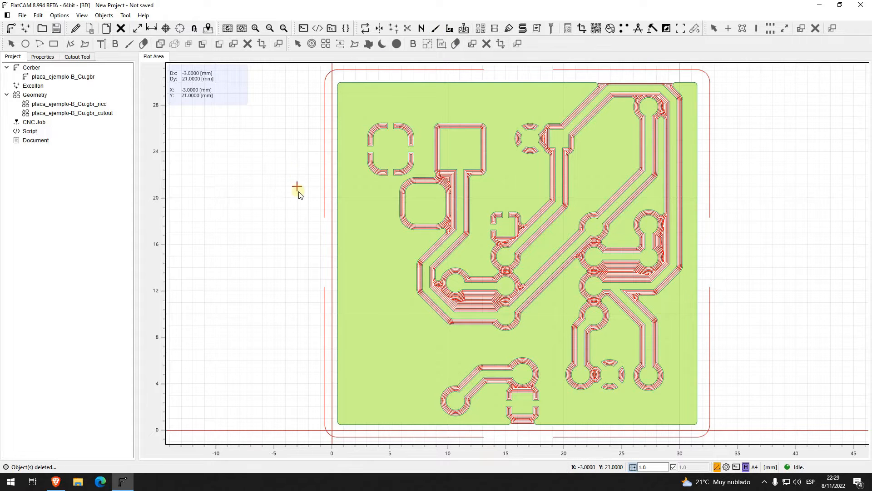
Step: Create a new empty Geometry object in the project
{"action": "scroll", "coordinate": [298, 190], "scroll_direction": "down", "scroll_amount": 1}
{"action": "middle_click_drag", "start_coordinate": [680, 224], "coordinate": [393, 255]}
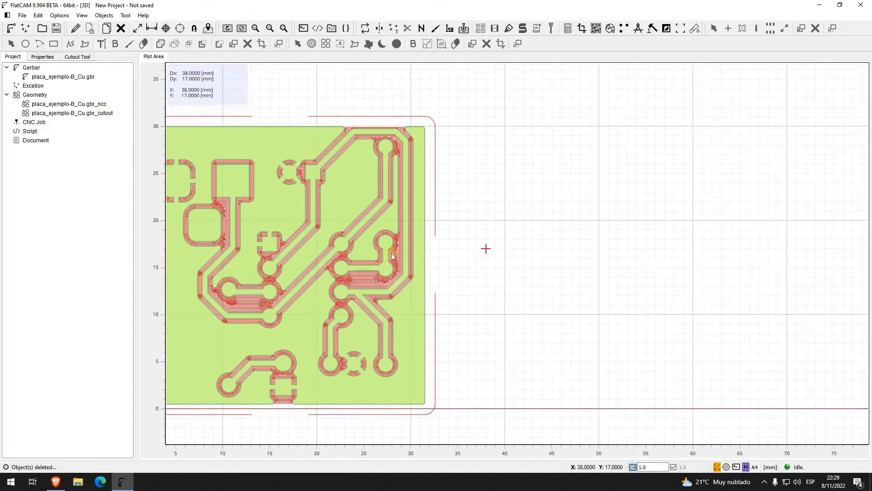
{"action": "left_click", "coordinate": [393, 257]}
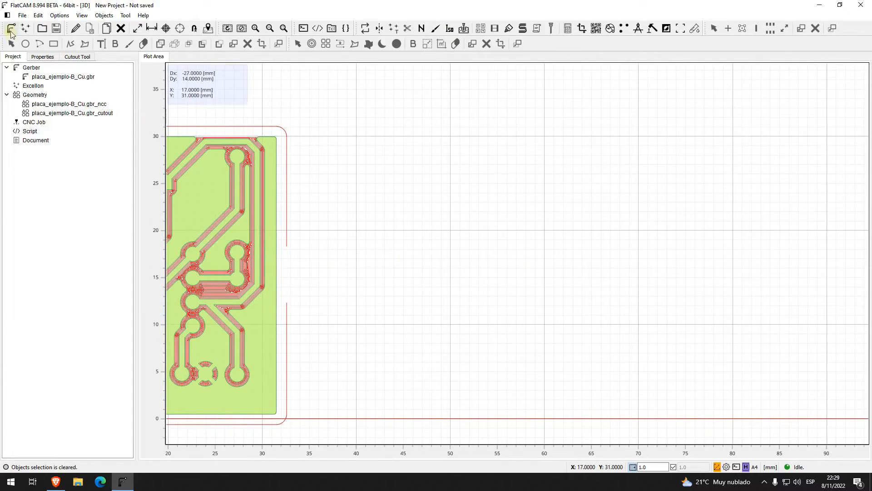
{"action": "left_click", "coordinate": [7, 16]}
{"action": "left_click", "coordinate": [7, 15]}
{"action": "left_click", "coordinate": [41, 97]}
{"action": "middle_click_drag", "start_coordinate": [432, 221], "coordinate": [453, 200]}
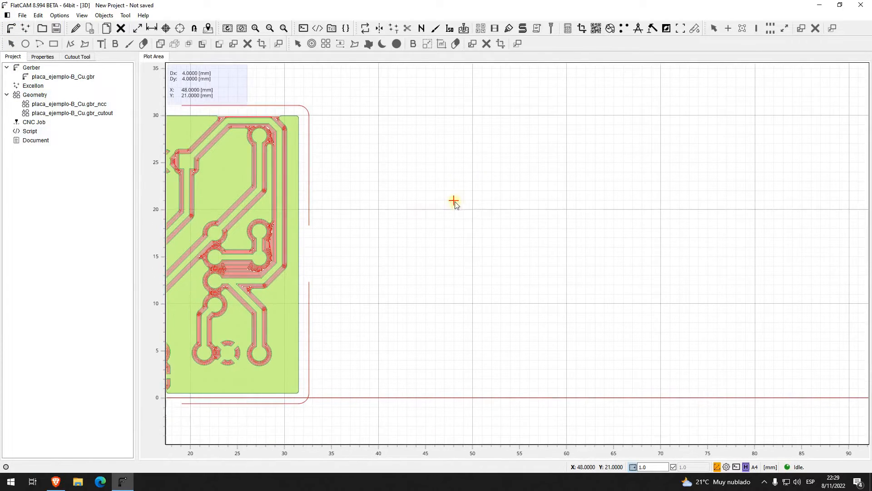
{"action": "right_click", "coordinate": [51, 94]}
{"action": "key", "text": "Escape"}
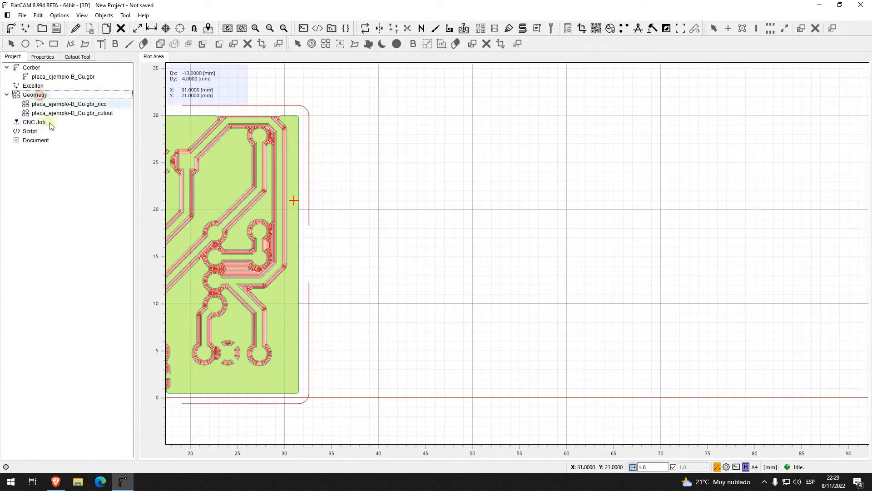
{"action": "left_click", "coordinate": [21, 15]}
{"action": "left_click", "coordinate": [40, 36]}
{"action": "left_click", "coordinate": [139, 37]}
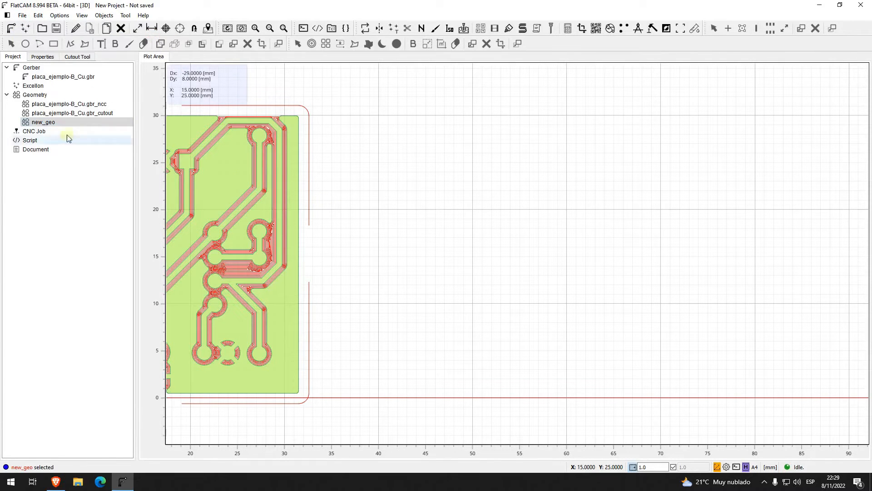
Step: Edit new_geo, draw a 10 by 6 mm rectangle beside the board from (40, 15) to (50, 21), and save the edited object
{"action": "left_click", "coordinate": [75, 28]}
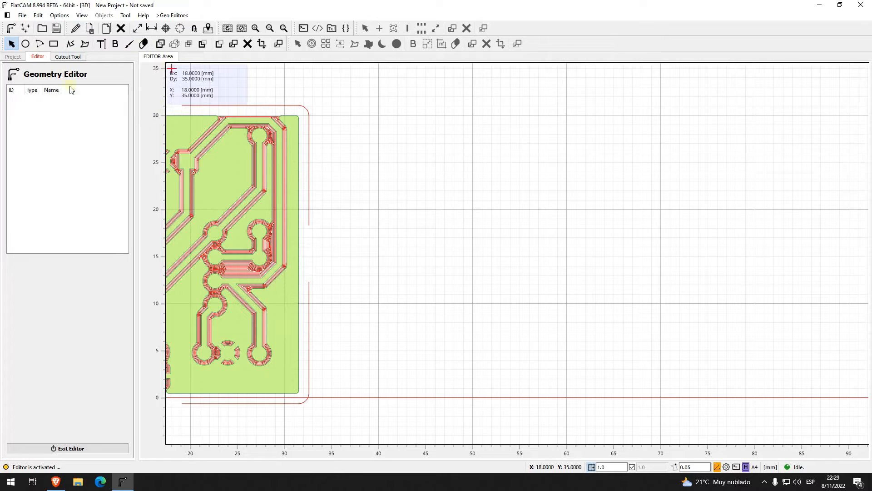
{"action": "left_click", "coordinate": [54, 44]}
{"action": "left_click", "coordinate": [380, 259]}
{"action": "left_click", "coordinate": [473, 201]}
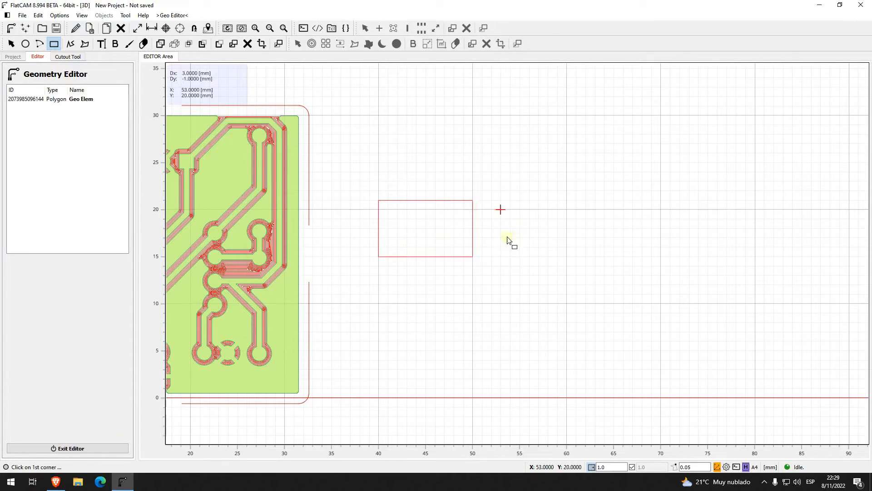
{"action": "left_click", "coordinate": [90, 28]}
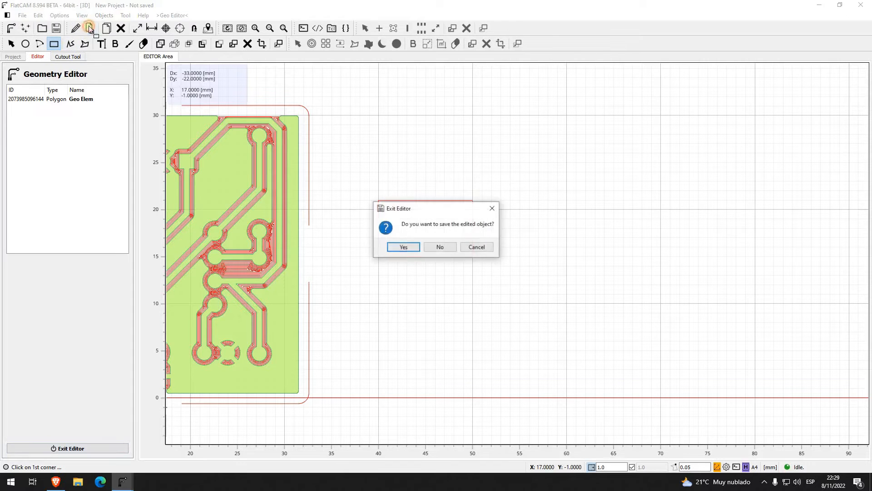
{"action": "left_click", "coordinate": [404, 247]}
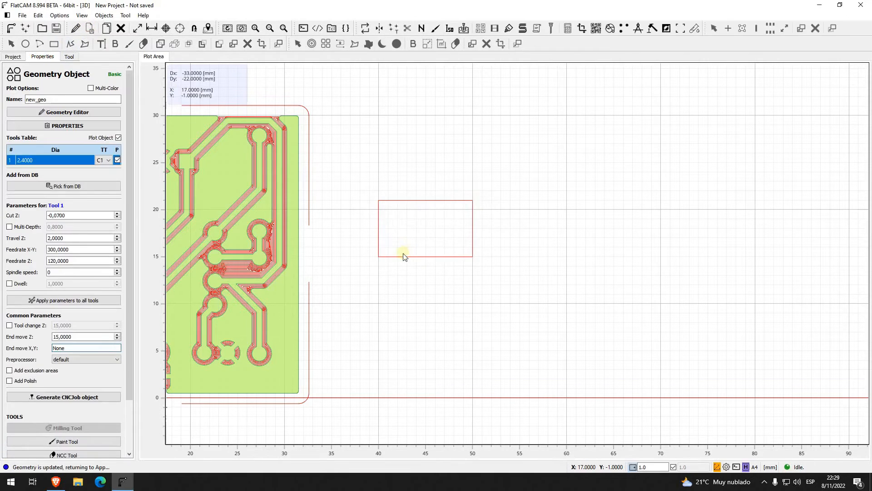
Step: Generate Paint Tool geometry for new_geo using the Standard method with the 0.1808 tool and 20% overlap
{"action": "left_click", "coordinate": [13, 57]}
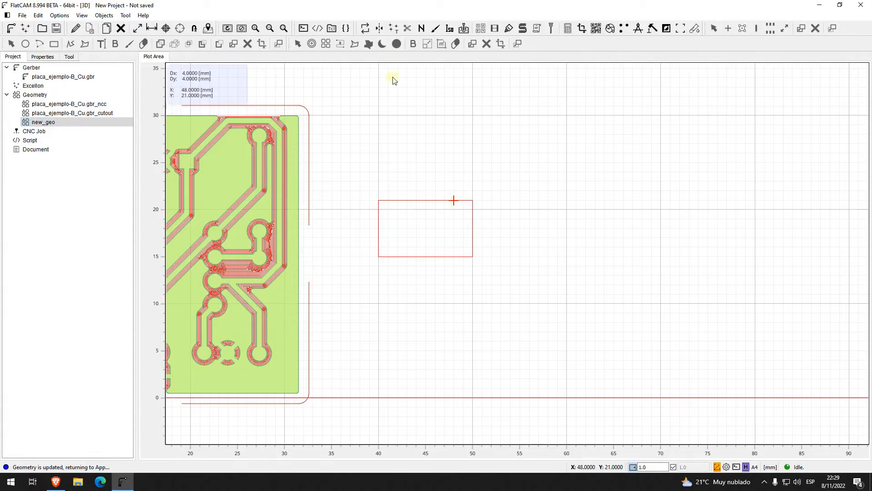
{"action": "left_click", "coordinate": [436, 28]}
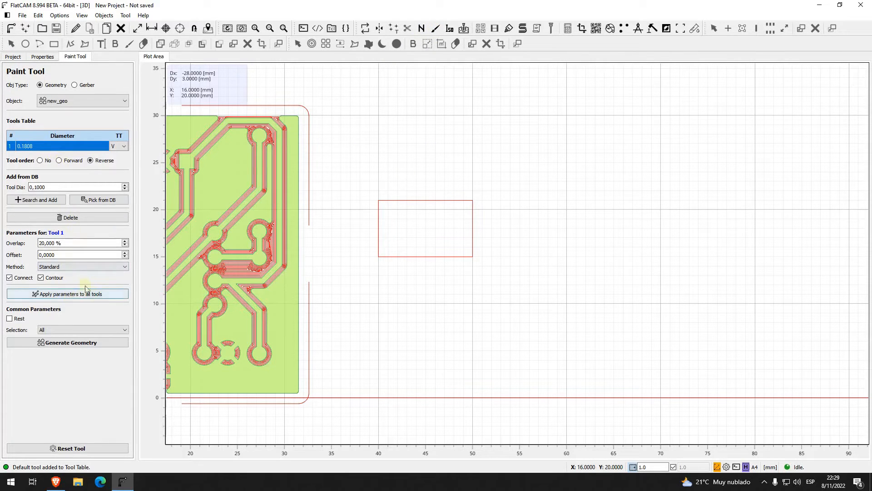
{"action": "left_click", "coordinate": [88, 346]}
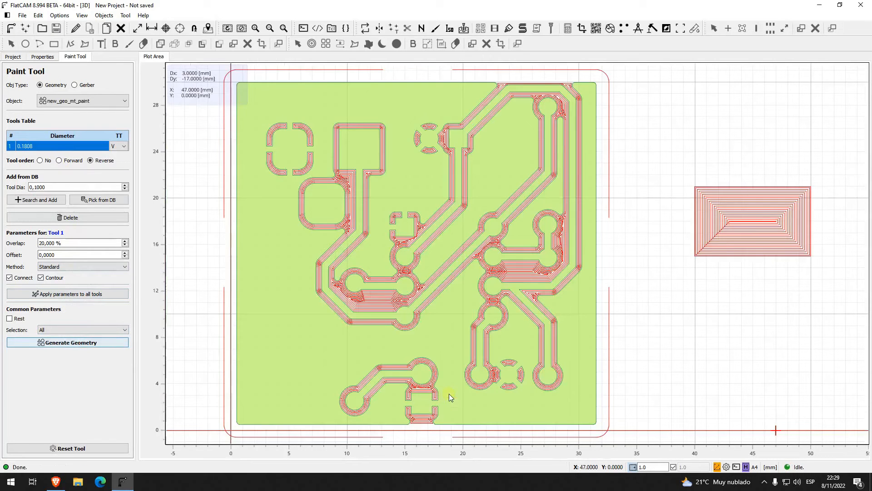
{"action": "mouse_move", "coordinate": [765, 301]}
{"action": "middle_mouse_down"}
{"action": "mouse_move", "coordinate": [580, 335]}
{"action": "mouse_move", "coordinate": [595, 338]}
{"action": "mouse_move", "coordinate": [584, 309]}
{"action": "middle_mouse_up"}
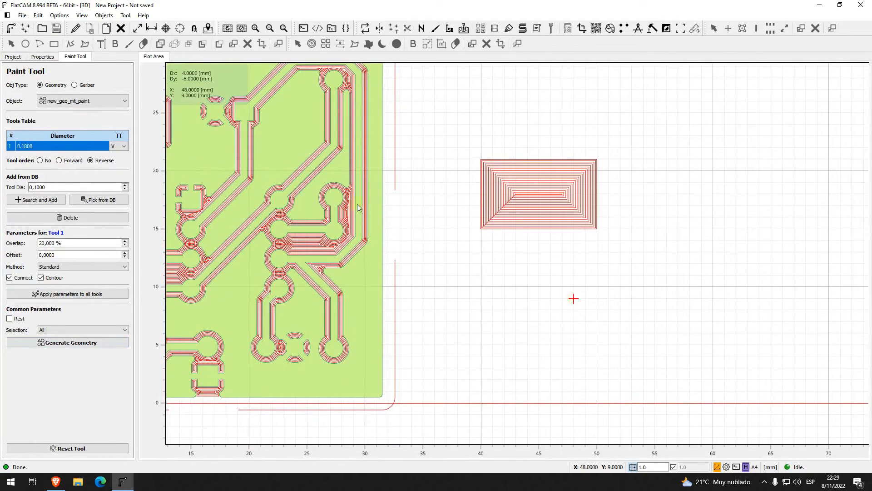
Step: Delete the new_geo_mt_paint geometry made with the Standard method
{"action": "left_click", "coordinate": [13, 57]}
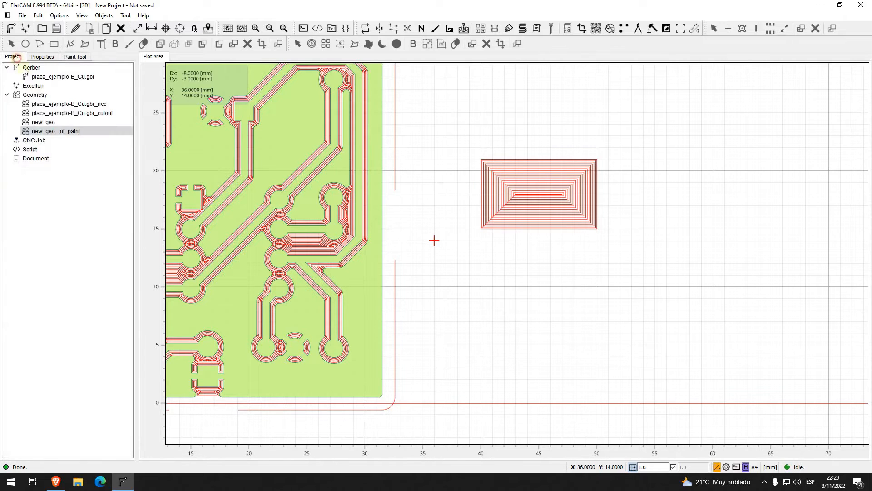
{"action": "left_click", "coordinate": [56, 132]}
{"action": "key", "text": "Delete"}
{"action": "left_click", "coordinate": [437, 248]}
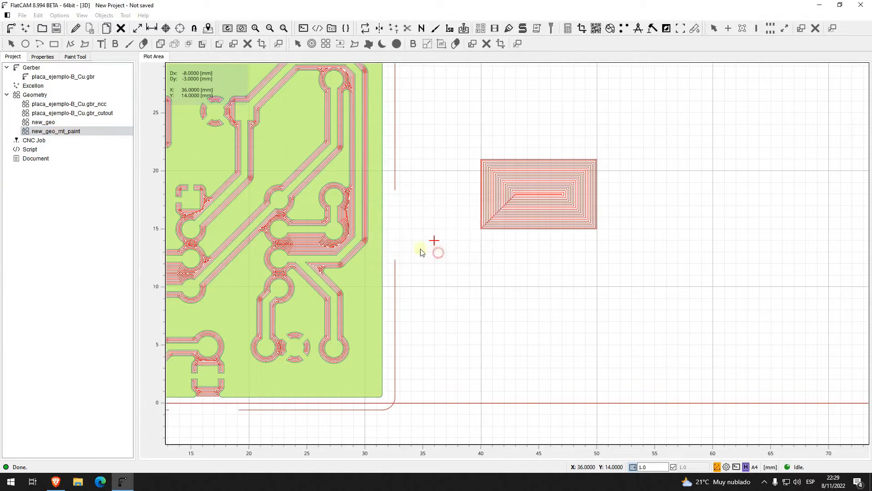
Step: Generate Paint Tool geometry for new_geo using the Seed method, and inspect the fill pattern of the rectangle
{"action": "left_click", "coordinate": [53, 122]}
{"action": "right_click", "coordinate": [54, 124]}
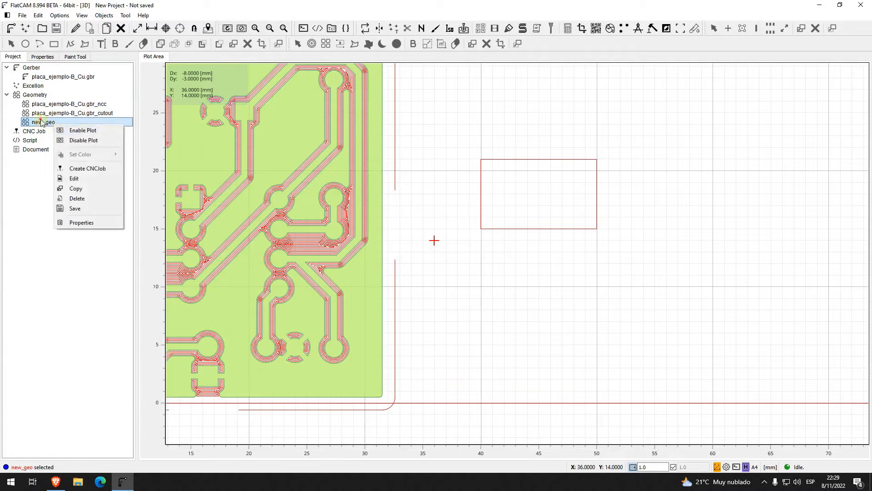
{"action": "left_click", "coordinate": [40, 120]}
{"action": "left_click", "coordinate": [434, 29]}
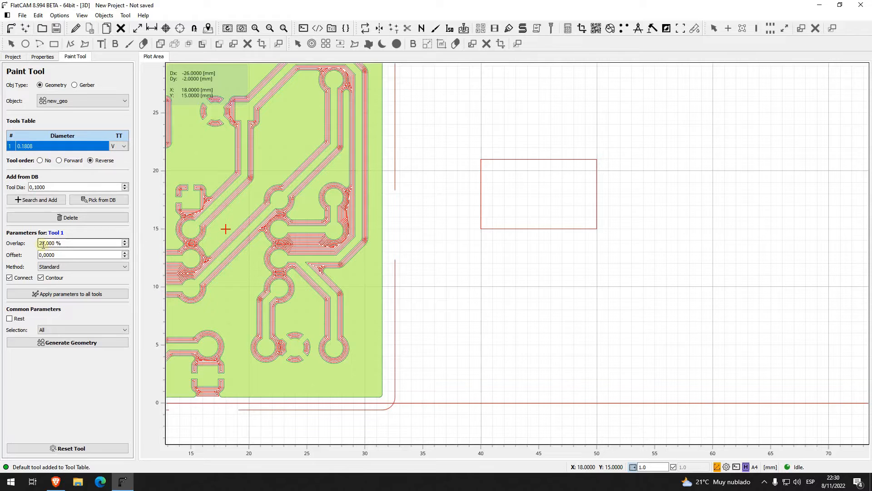
{"action": "left_click", "coordinate": [50, 267]}
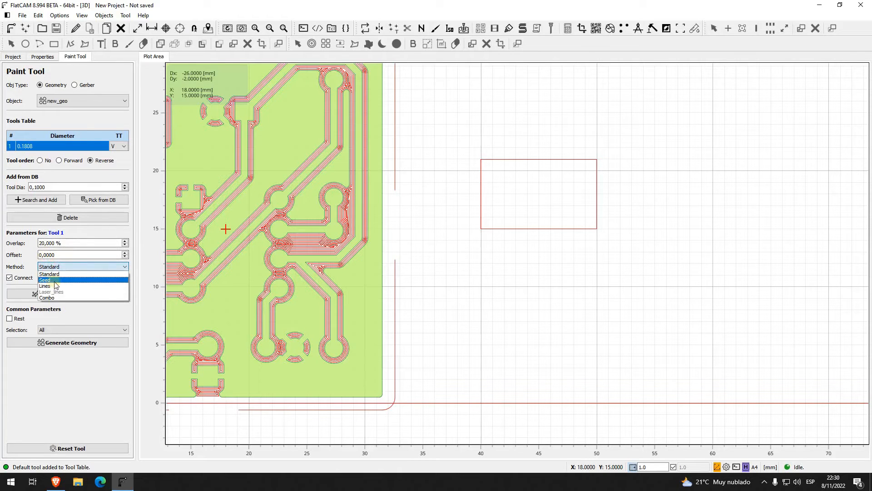
{"action": "left_click", "coordinate": [45, 280]}
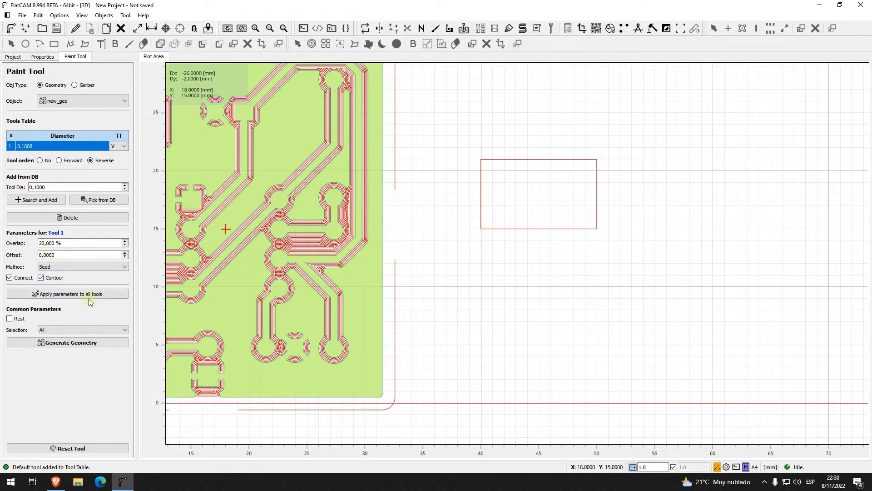
{"action": "left_click", "coordinate": [80, 343]}
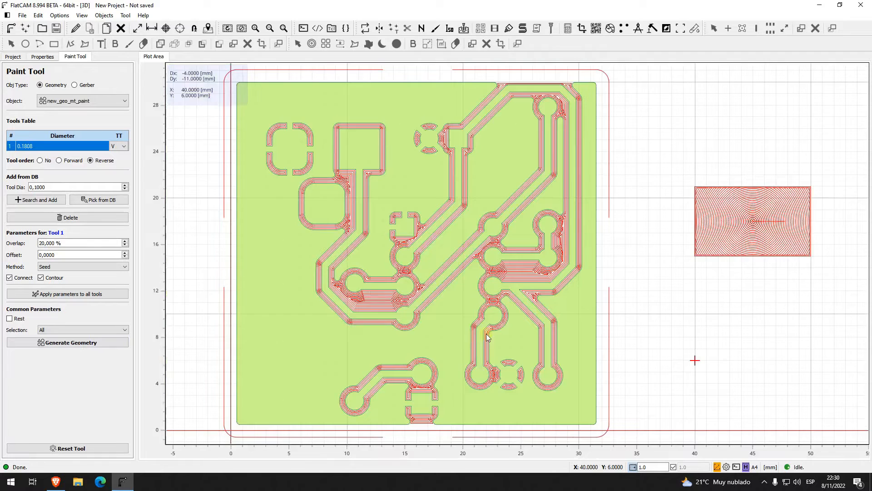
{"action": "right_click_drag", "start_coordinate": [763, 293], "coordinate": [634, 292]}
{"action": "scroll", "coordinate": [635, 294], "scroll_direction": "up", "scroll_amount": 2}
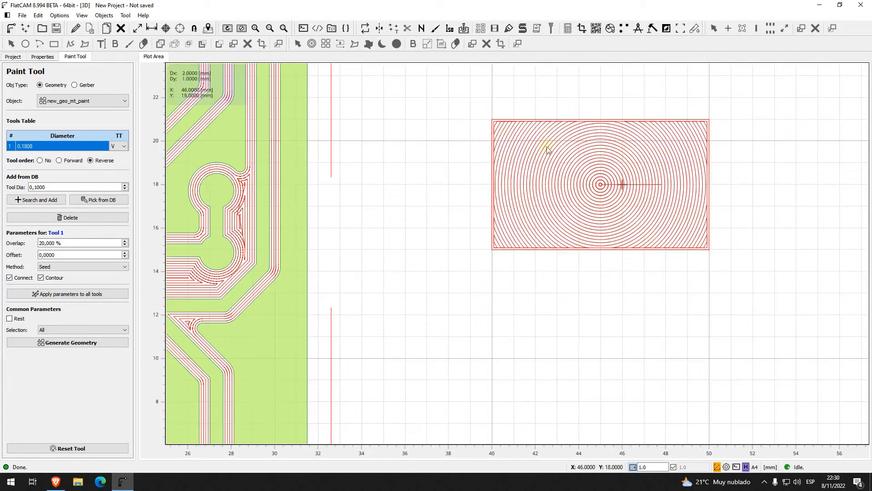
{"action": "scroll", "coordinate": [651, 301], "scroll_direction": "down", "scroll_amount": 2}
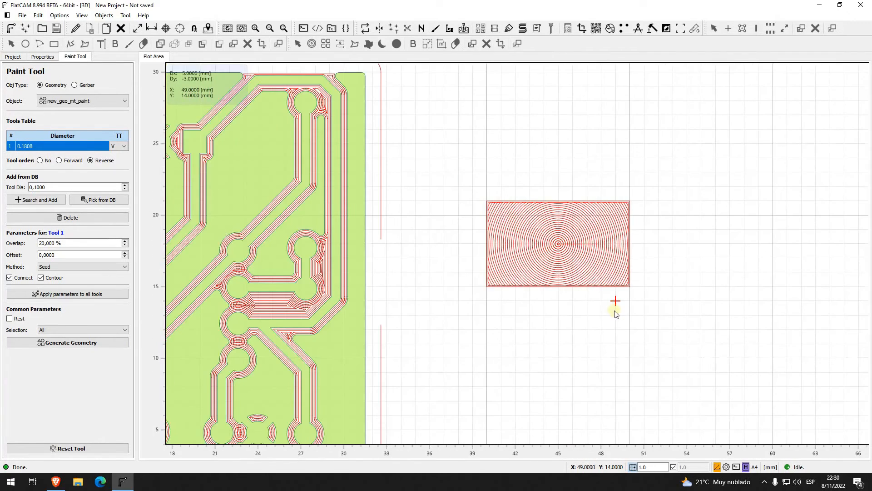
{"action": "mouse_move", "coordinate": [585, 327]}
{"action": "right_mouse_down"}
{"action": "mouse_move", "coordinate": [604, 292]}
{"action": "mouse_move", "coordinate": [630, 298]}
{"action": "right_mouse_up"}
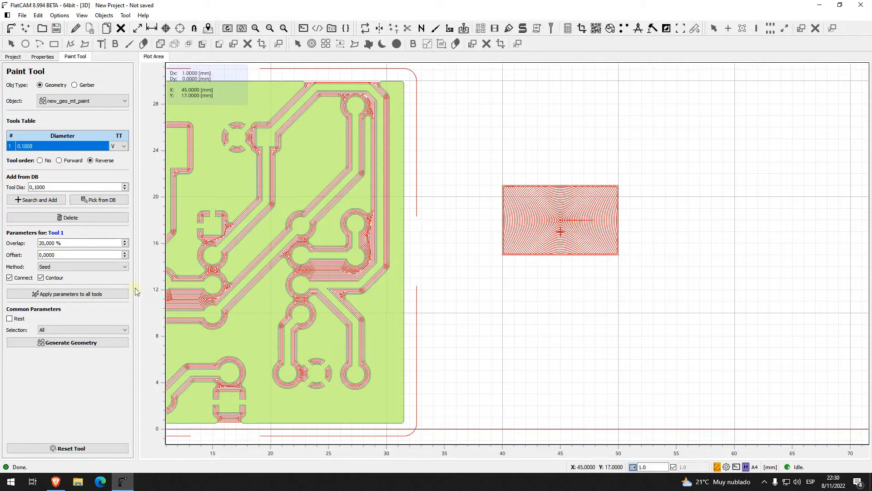
Step: Set the paint method back to Standard and delete the Seed-filled new_geo_mt_paint geometry
{"action": "left_click", "coordinate": [99, 268]}
{"action": "left_click", "coordinate": [101, 271]}
{"action": "left_click", "coordinate": [101, 271]}
{"action": "left_click", "coordinate": [97, 275]}
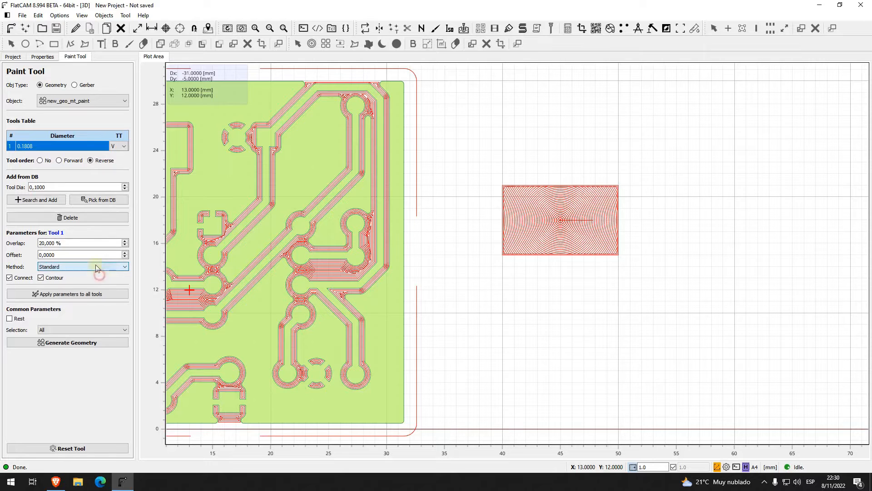
{"action": "left_click", "coordinate": [10, 57]}
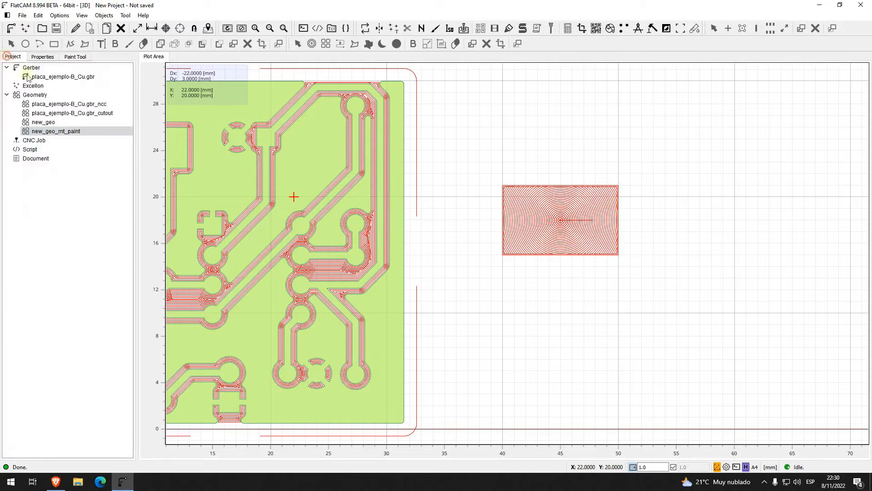
{"action": "left_click", "coordinate": [68, 131]}
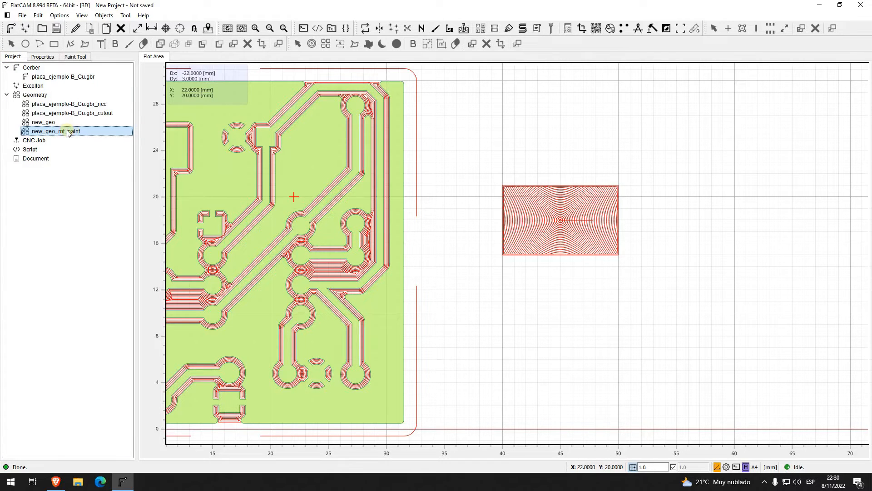
{"action": "key", "text": "Delete"}
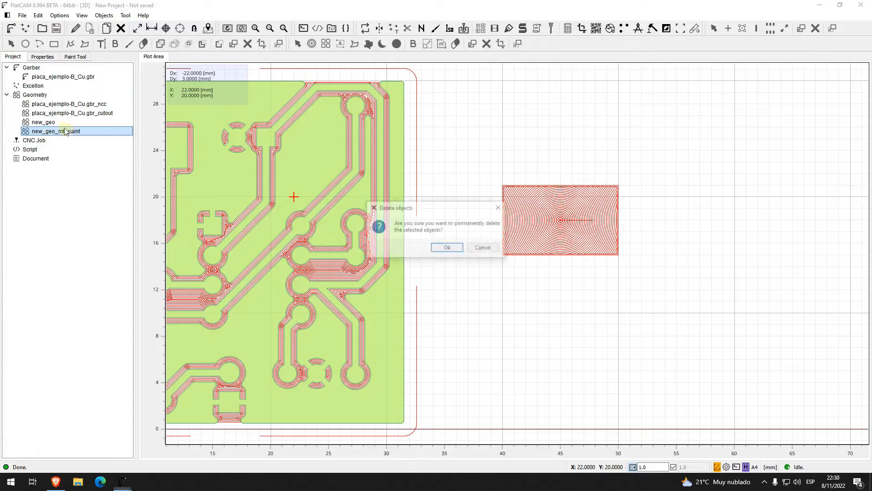
{"action": "left_click", "coordinate": [441, 250]}
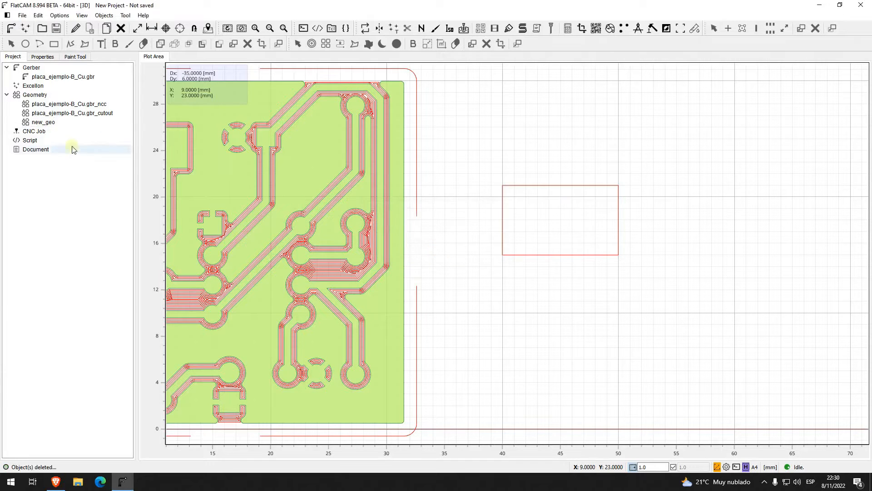
Step: Open new_geo for editing and draw a small rectangle about 1 by 2 mm above and to the right of the large one
{"action": "left_click", "coordinate": [58, 123]}
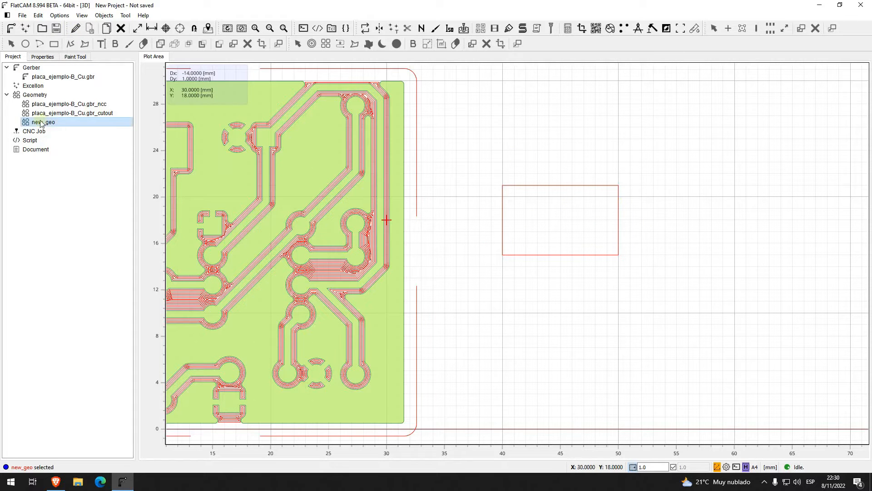
{"action": "left_click", "coordinate": [76, 29]}
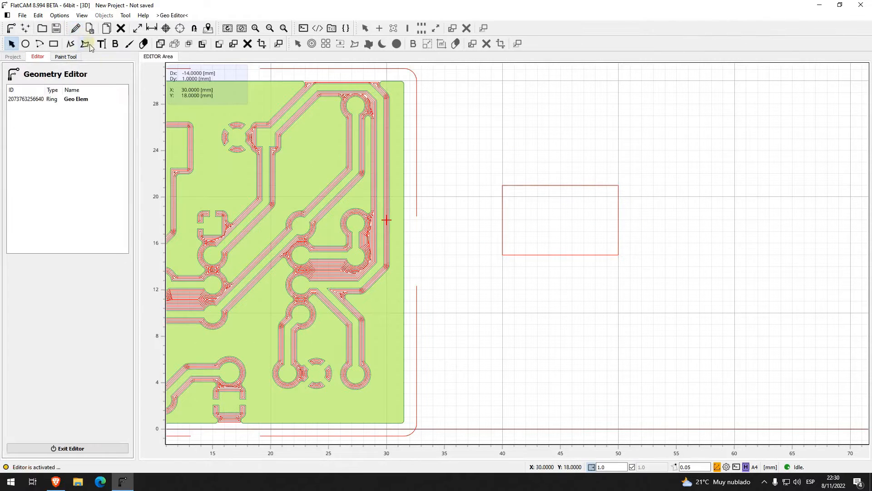
{"action": "left_click", "coordinate": [55, 44]}
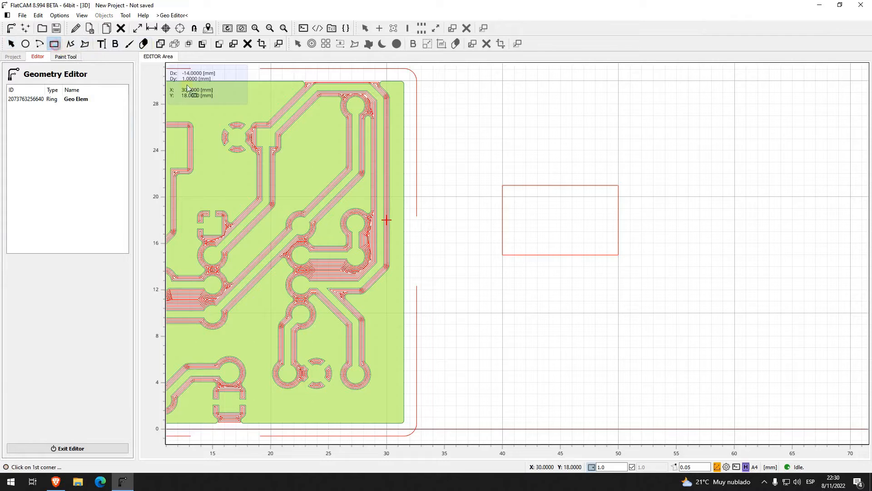
{"action": "left_click", "coordinate": [653, 151]}
{"action": "left_click", "coordinate": [665, 174]}
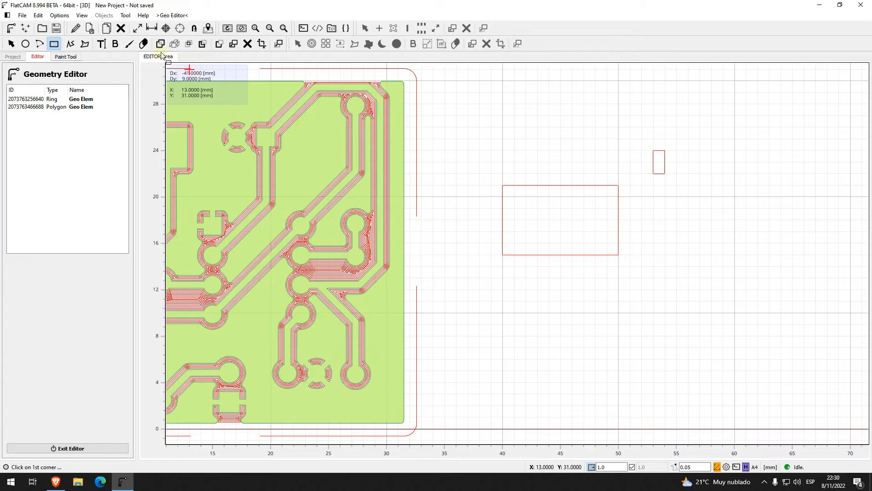
Step: Erase gaps in the upper and lower edges of the large rectangle, using the small rectangle as the eraser shape
{"action": "left_click", "coordinate": [143, 44]}
{"action": "left_click", "coordinate": [664, 165]}
{"action": "left_click", "coordinate": [565, 185]}
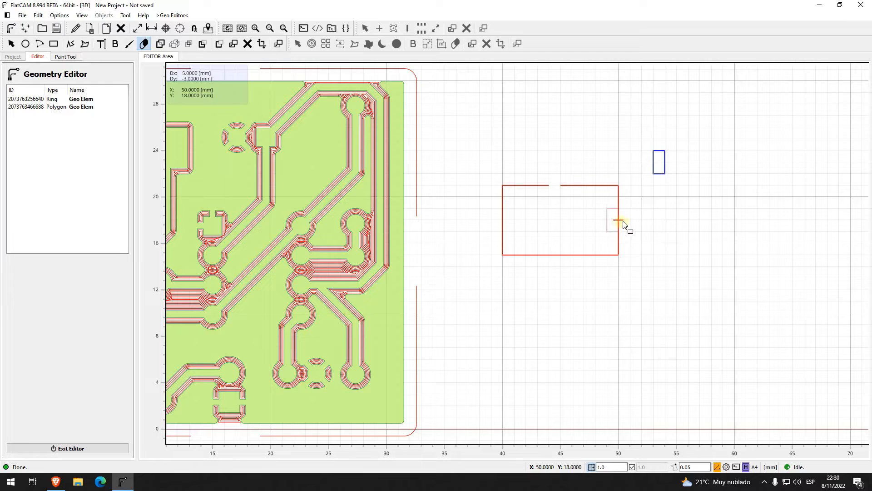
{"action": "left_click", "coordinate": [596, 255]}
{"action": "key", "text": "Escape"}
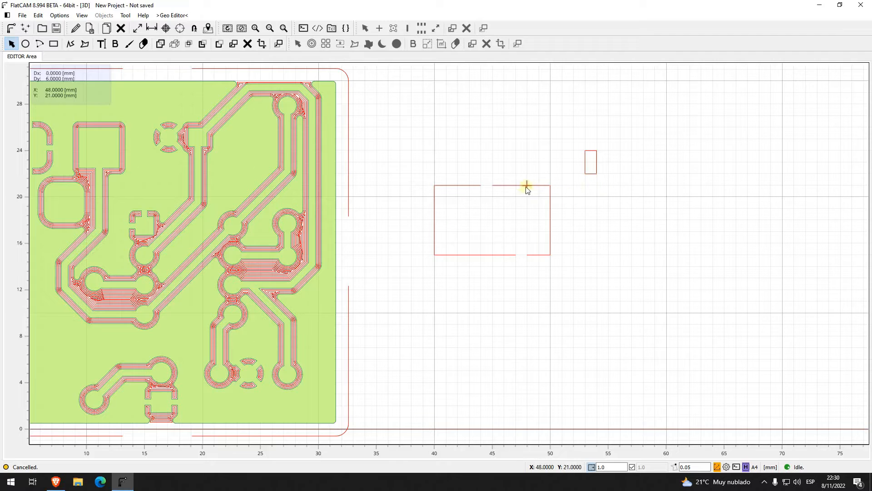
Step: Reopen new_geo for editing and draw a 2 by 2 mm square above and to the right of the large rectangle
{"action": "left_click", "coordinate": [78, 33]}
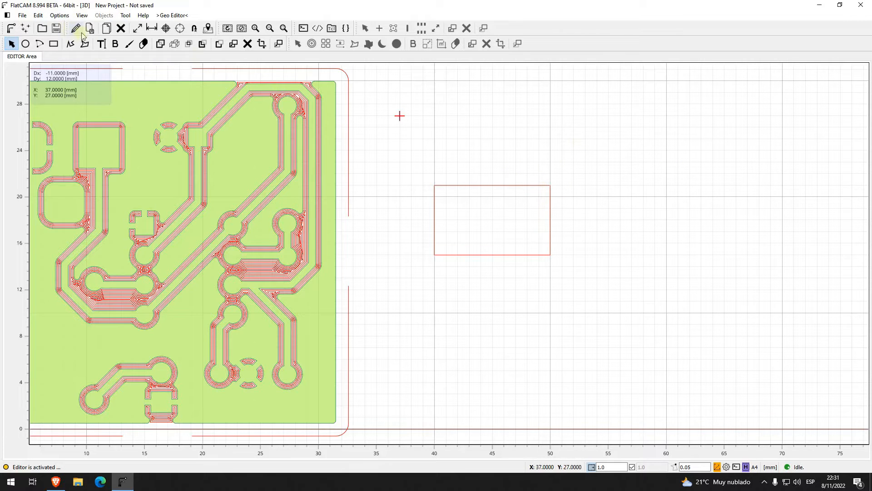
{"action": "left_click", "coordinate": [9, 28]}
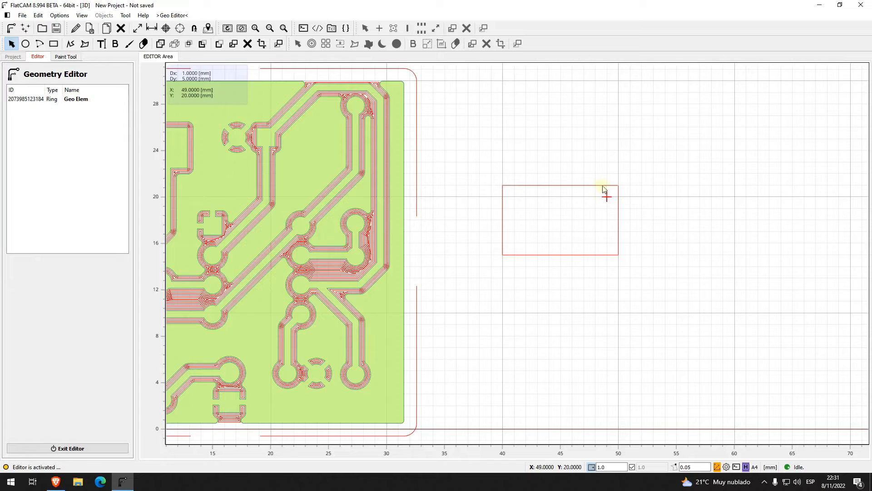
{"action": "left_click", "coordinate": [53, 44]}
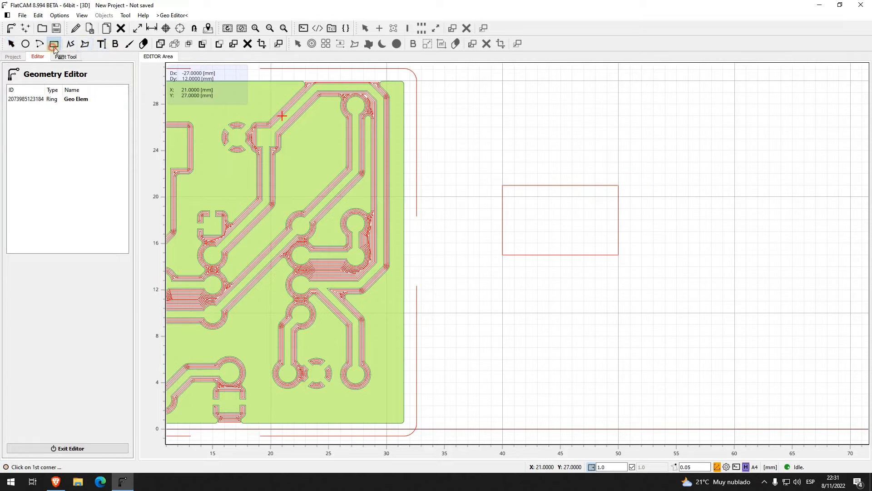
{"action": "left_click", "coordinate": [655, 141]}
{"action": "left_click", "coordinate": [677, 162]}
Step: Erase opposite gaps in the large rectangle's upper and lower edges using the small square as eraser shape, and save the edited geometry
{"action": "left_click", "coordinate": [143, 43]}
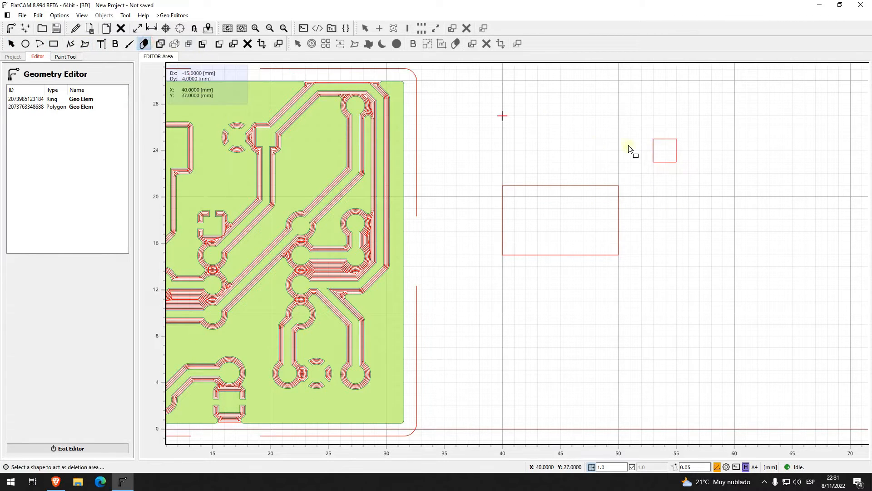
{"action": "left_click", "coordinate": [668, 150]}
{"action": "left_click", "coordinate": [563, 191]}
{"action": "left_click", "coordinate": [561, 262]}
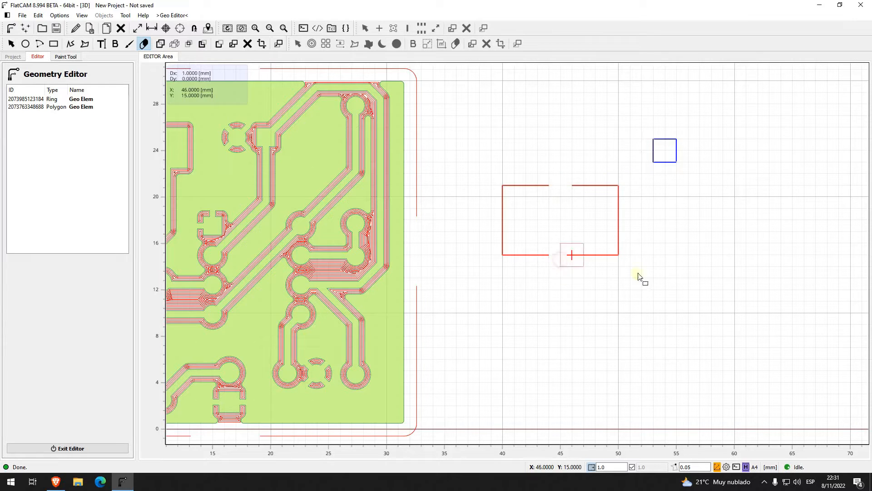
{"action": "left_click", "coordinate": [90, 29]}
{"action": "left_click", "coordinate": [399, 246]}
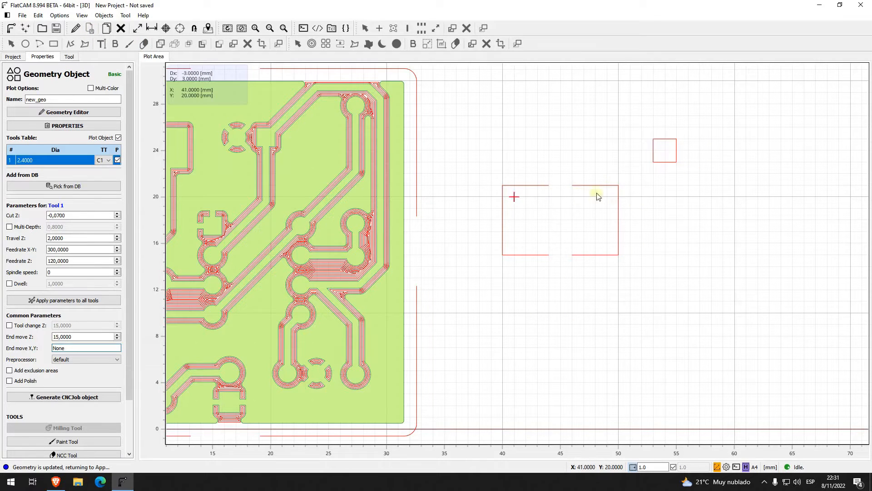
Step: Reopen new_geo for editing and delete the small square used as the eraser shape
{"action": "left_click", "coordinate": [660, 148]}
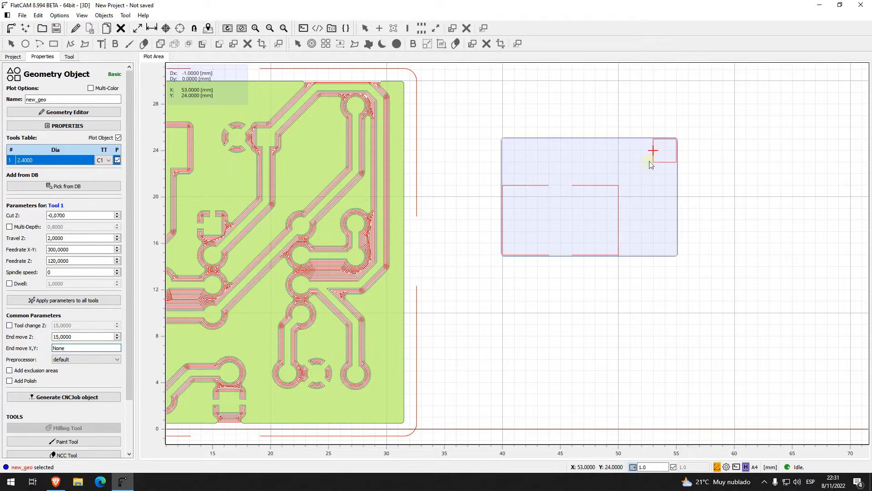
{"action": "left_click", "coordinate": [75, 29]}
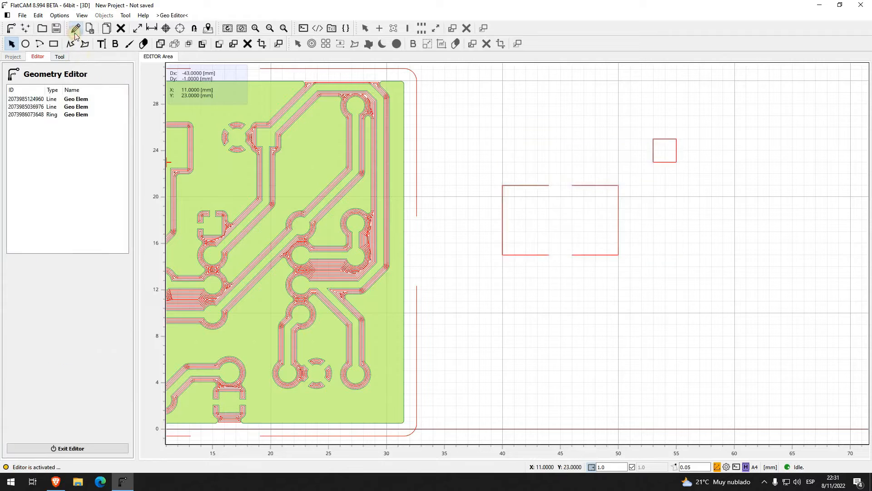
{"action": "left_click", "coordinate": [672, 165]}
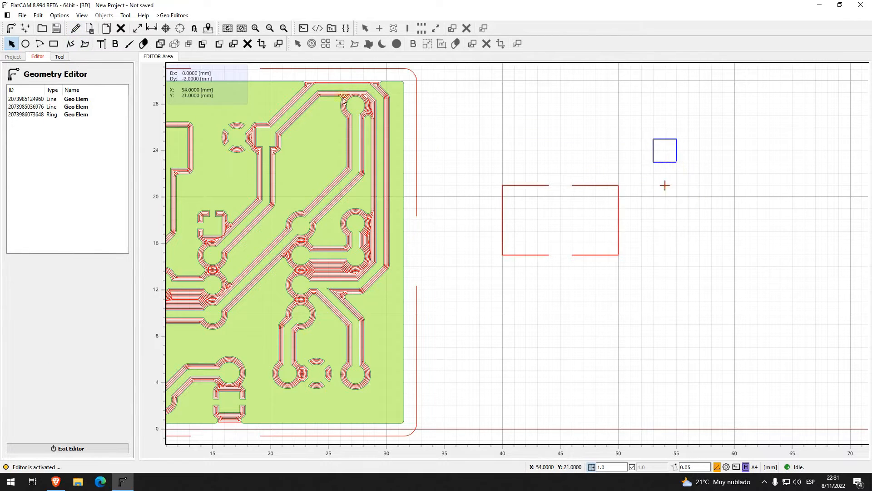
{"action": "left_click", "coordinate": [248, 45]}
Step: Delete the right half of the split rectangle and exit the editor, saving the edited new_geo object
{"action": "left_click", "coordinate": [618, 209]}
{"action": "left_click", "coordinate": [504, 220]}
{"action": "left_click", "coordinate": [619, 224]}
{"action": "key", "text": "Delete"}
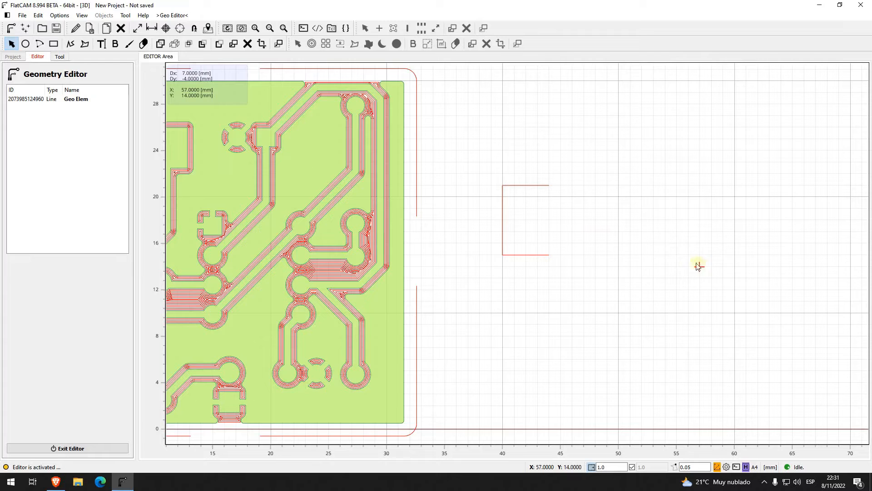
{"action": "left_click", "coordinate": [85, 448]}
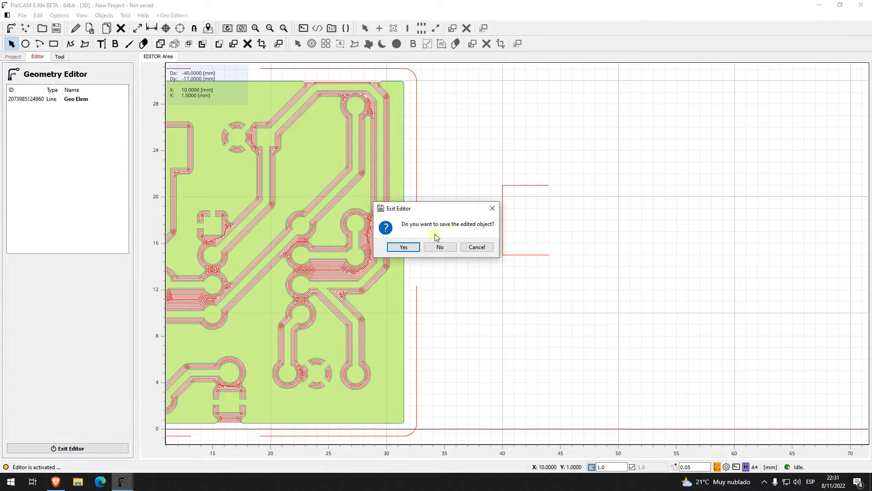
{"action": "left_click", "coordinate": [405, 248]}
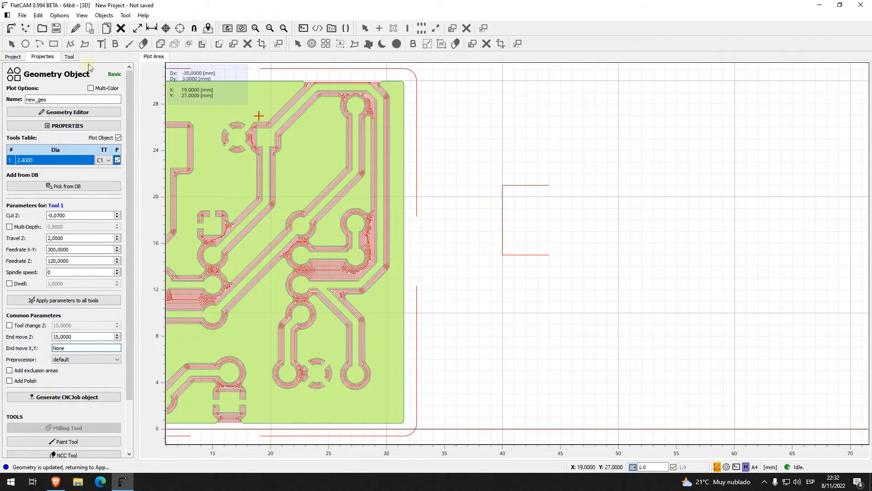
{"action": "left_click", "coordinate": [23, 58]}
{"action": "left_click", "coordinate": [9, 15]}
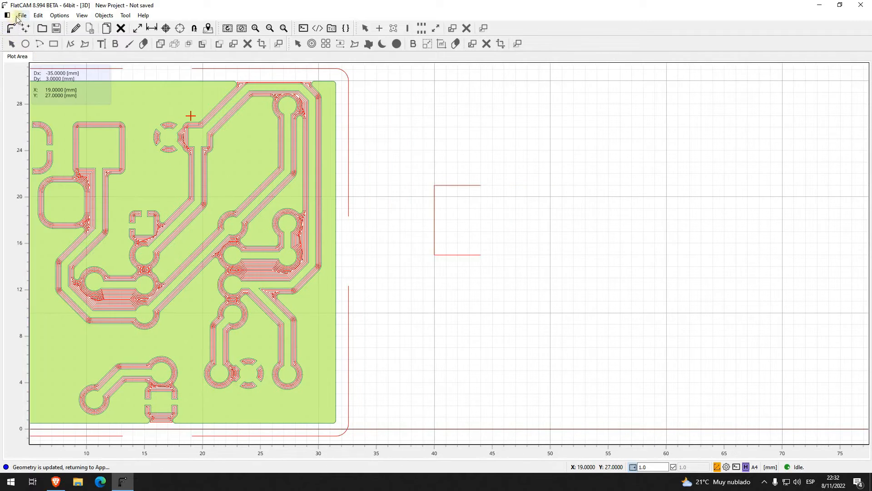
{"action": "left_click", "coordinate": [7, 15]}
{"action": "left_click", "coordinate": [22, 15]}
{"action": "mouse_move", "coordinate": [64, 78]}
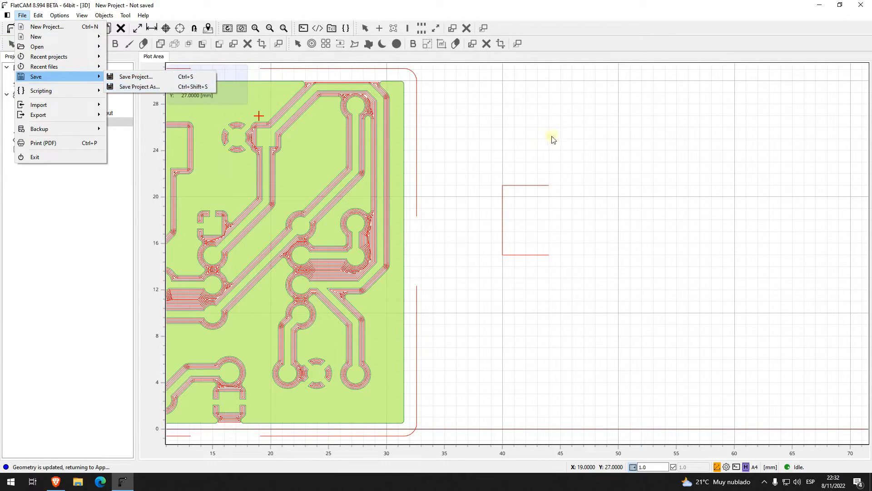
{"action": "left_click", "coordinate": [595, 139]}
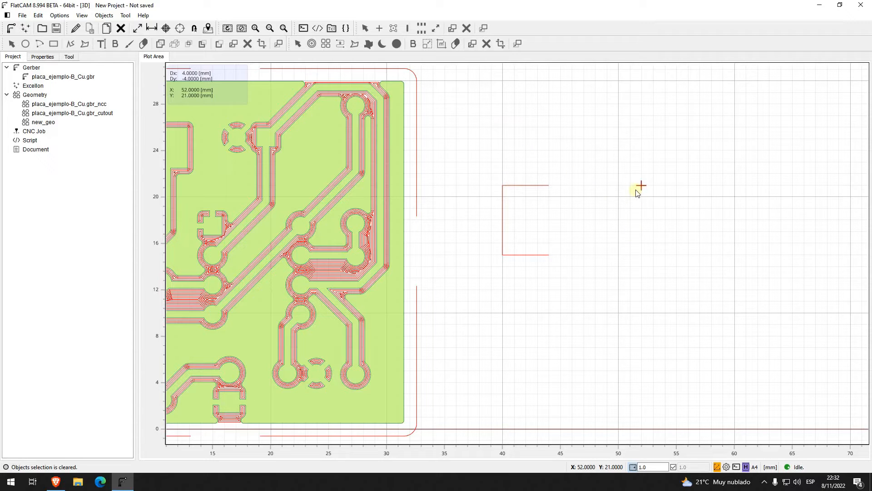
Step: Make a copy of the placa_ejemplo-B_Cu.gbr Gerber object
{"action": "left_click", "coordinate": [560, 174]}
{"action": "scroll", "coordinate": [524, 273], "scroll_direction": "down", "scroll_amount": 1}
{"action": "scroll", "coordinate": [520, 271], "scroll_direction": "down", "scroll_amount": 1}
{"action": "scroll", "coordinate": [506, 272], "scroll_direction": "up", "scroll_amount": 1}
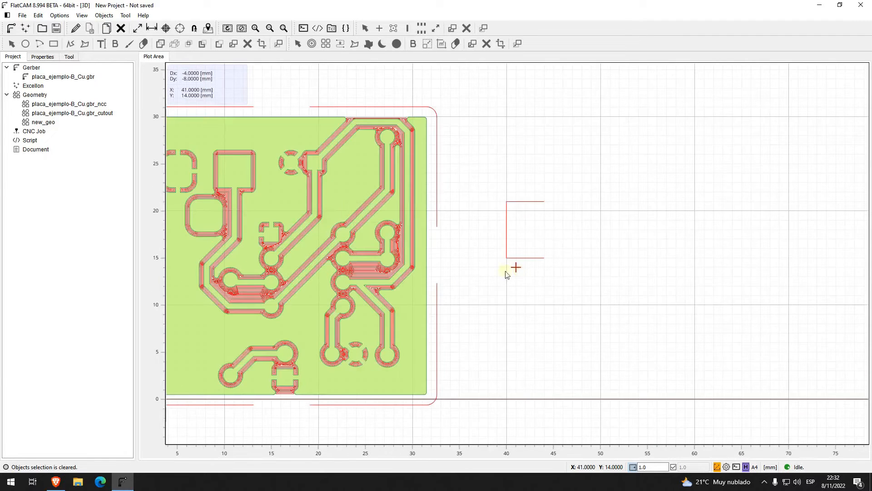
{"action": "scroll", "coordinate": [539, 273], "scroll_direction": "down", "scroll_amount": 1}
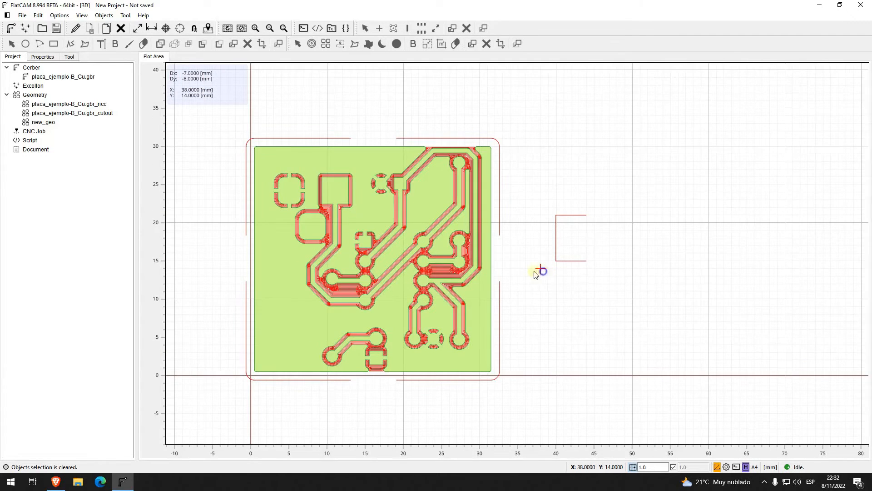
{"action": "middle_click_drag", "start_coordinate": [538, 273], "coordinate": [526, 269]}
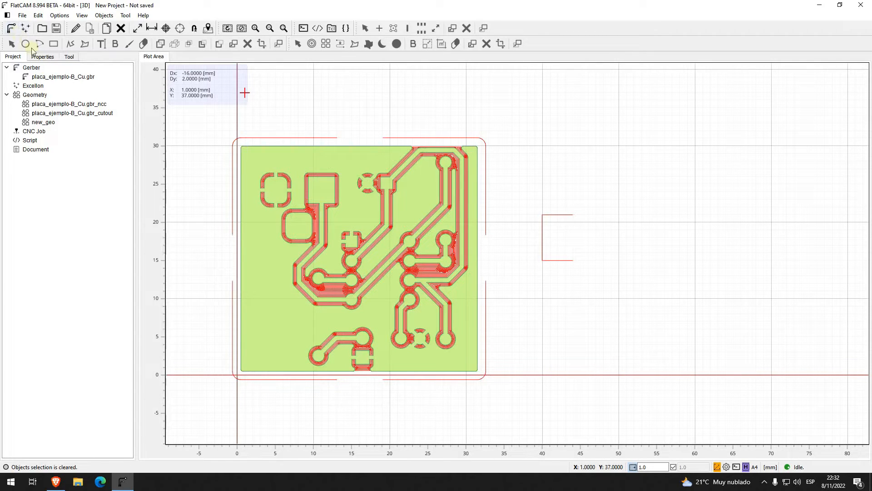
{"action": "right_click", "coordinate": [63, 78]}
{"action": "left_click", "coordinate": [84, 140]}
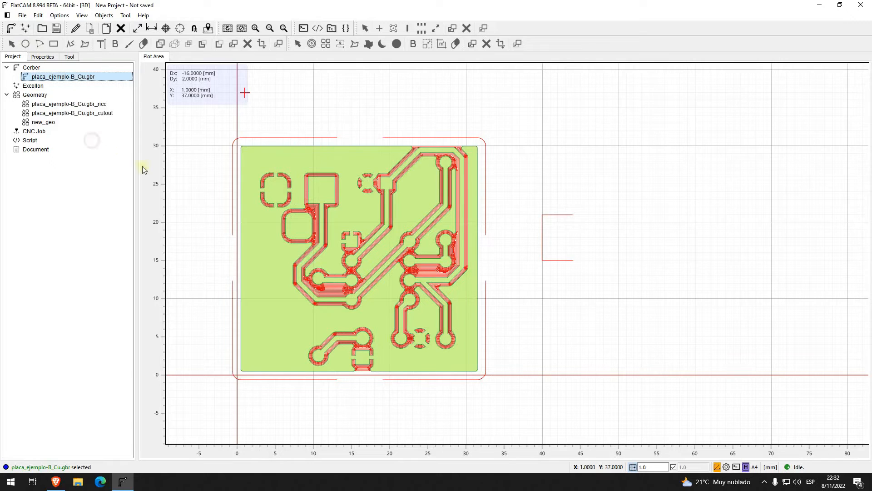
{"action": "scroll", "coordinate": [220, 195], "scroll_direction": "down", "scroll_amount": 1}
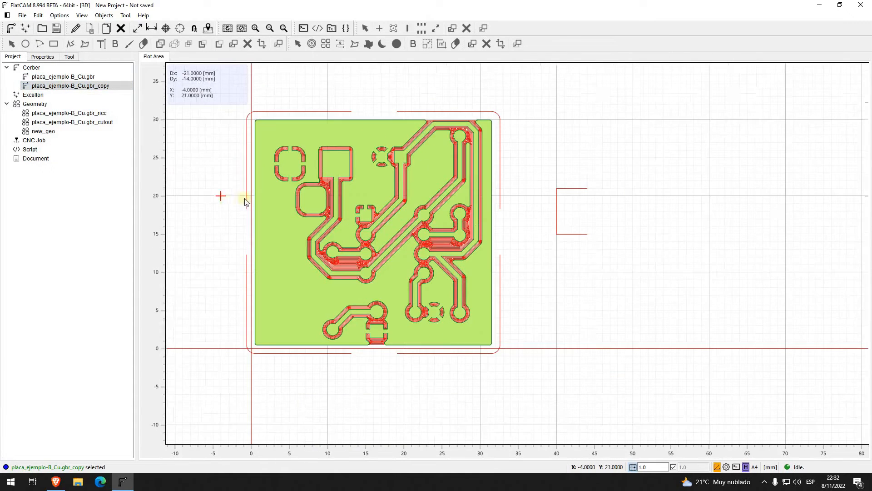
{"action": "middle_click_drag", "start_coordinate": [220, 156], "coordinate": [224, 189]}
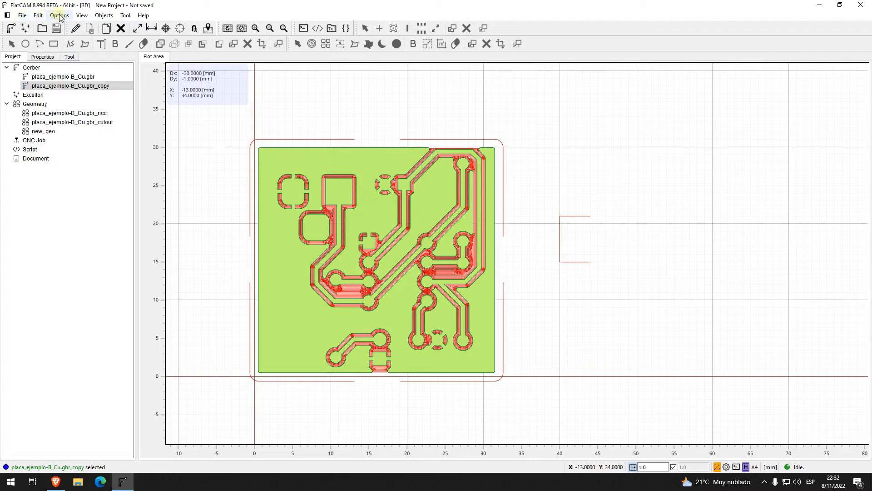
Step: Move the copied Gerber object about 34 mm to the left, beside the original board
{"action": "left_click", "coordinate": [38, 15]}
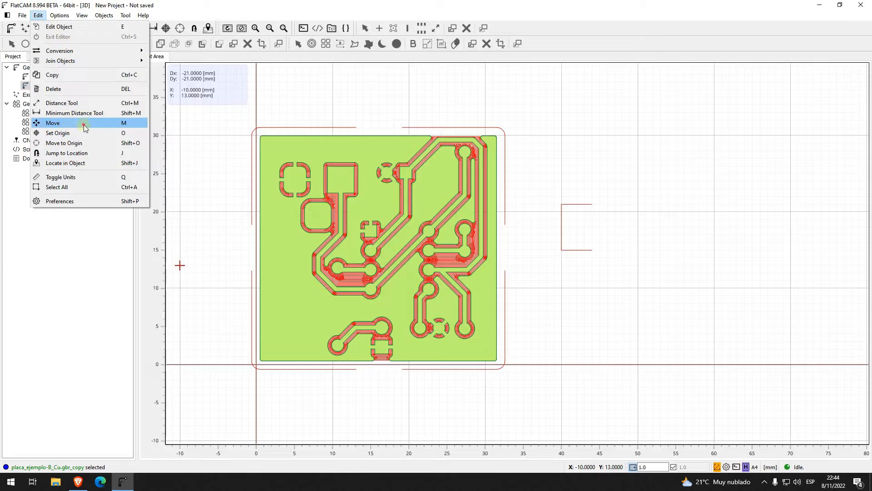
{"action": "left_click", "coordinate": [84, 126]}
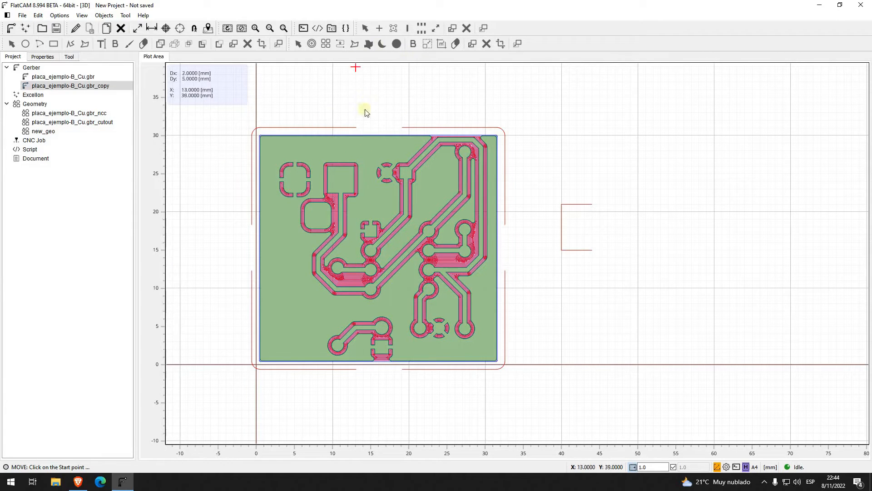
{"action": "left_click", "coordinate": [371, 98]}
{"action": "middle_click_drag", "start_coordinate": [301, 108], "coordinate": [433, 107]}
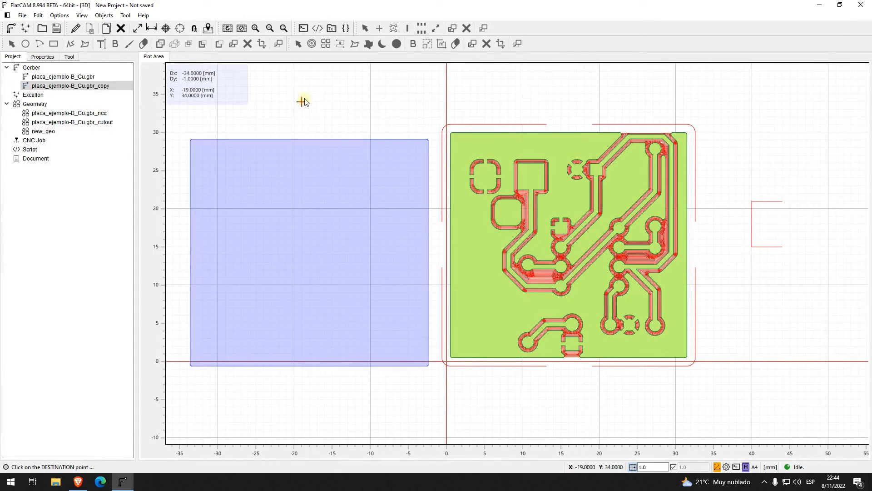
{"action": "left_click", "coordinate": [302, 94]}
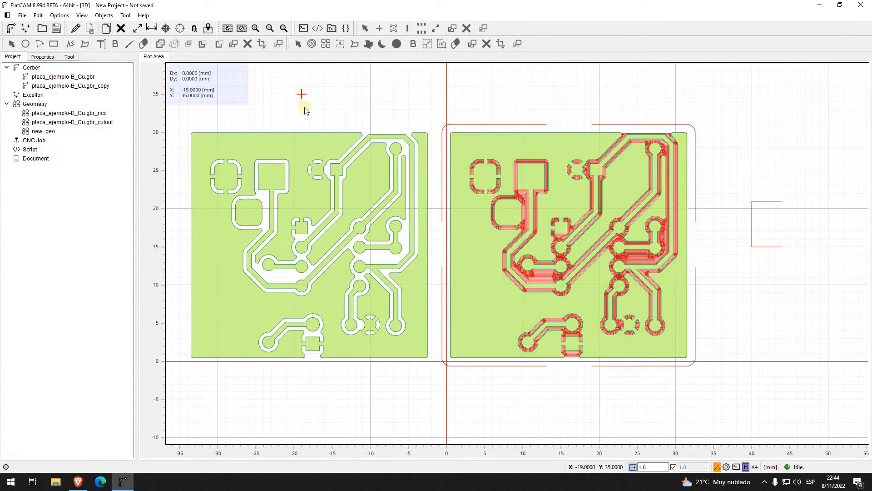
Step: Open the copied Gerber object placa_ejemplo-B_Cu.gbr_copy in the Gerber Editor
{"action": "left_click", "coordinate": [279, 149]}
{"action": "right_click_drag", "start_coordinate": [263, 105], "coordinate": [364, 104]}
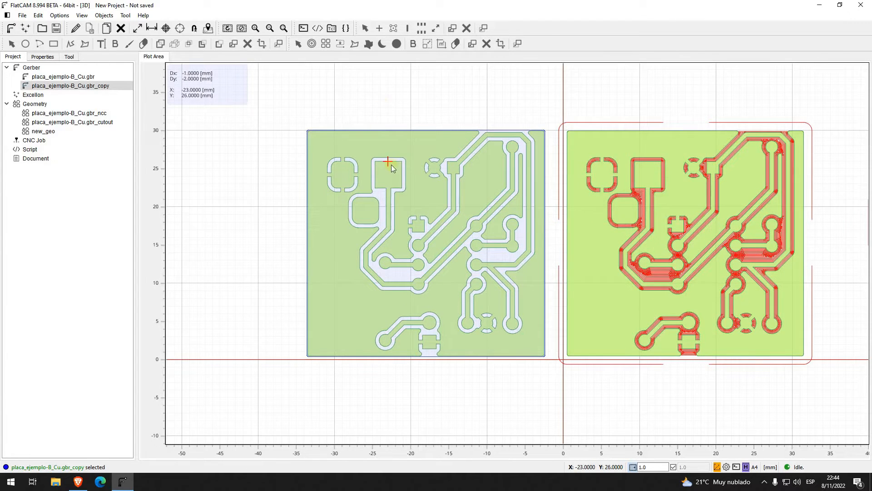
{"action": "left_click", "coordinate": [76, 30]}
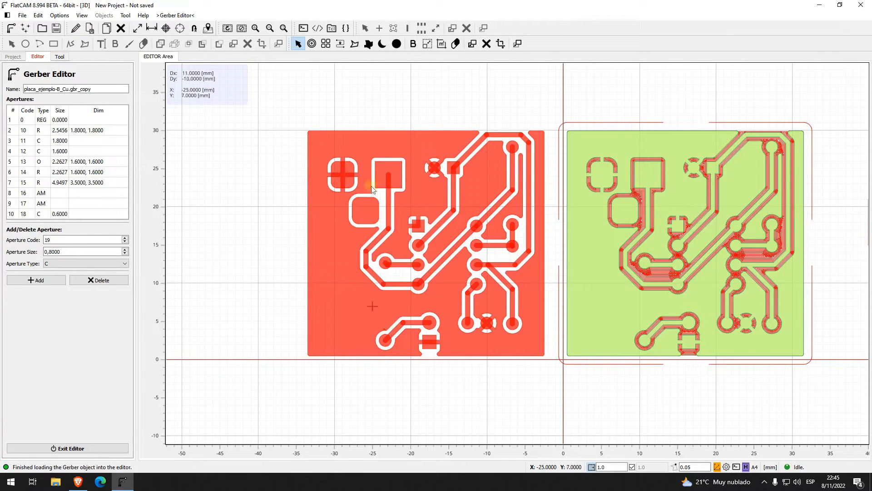
Step: Select the large square pad, the rounded pad below it and the lower-left round pad in turn to check their apertures
{"action": "left_click", "coordinate": [380, 170]}
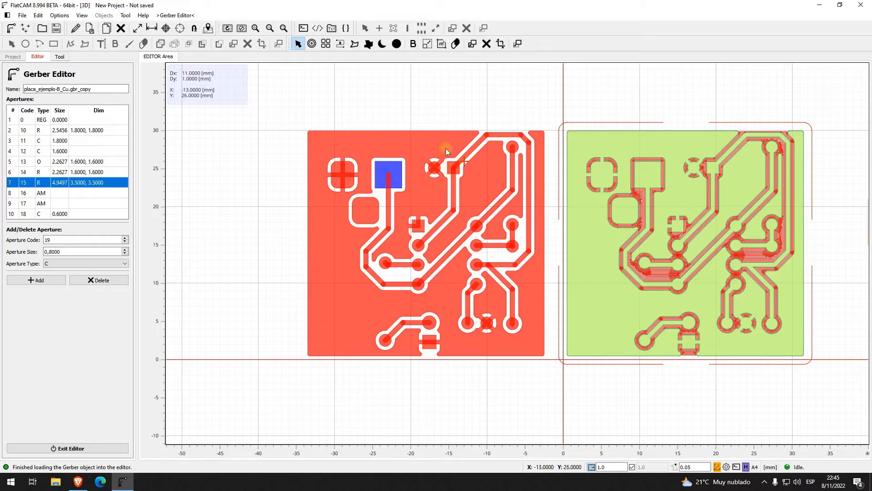
{"action": "left_click", "coordinate": [369, 211]}
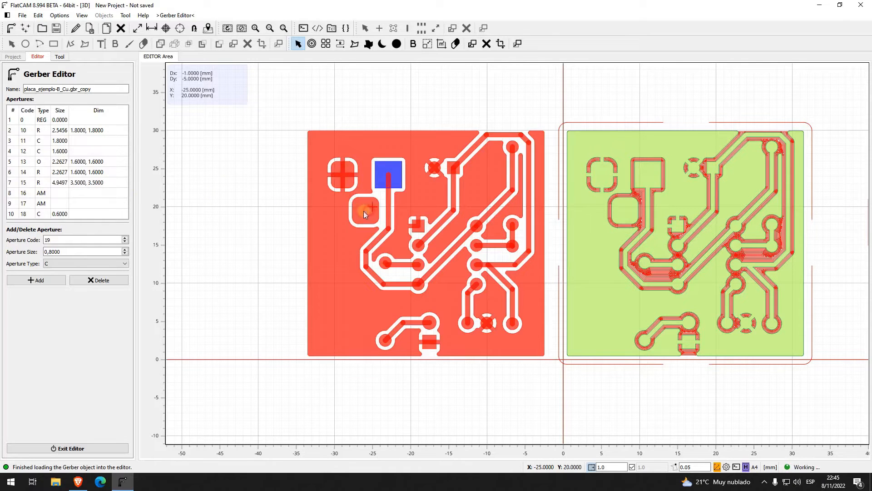
{"action": "left_click", "coordinate": [381, 343]}
{"action": "left_click", "coordinate": [382, 343]}
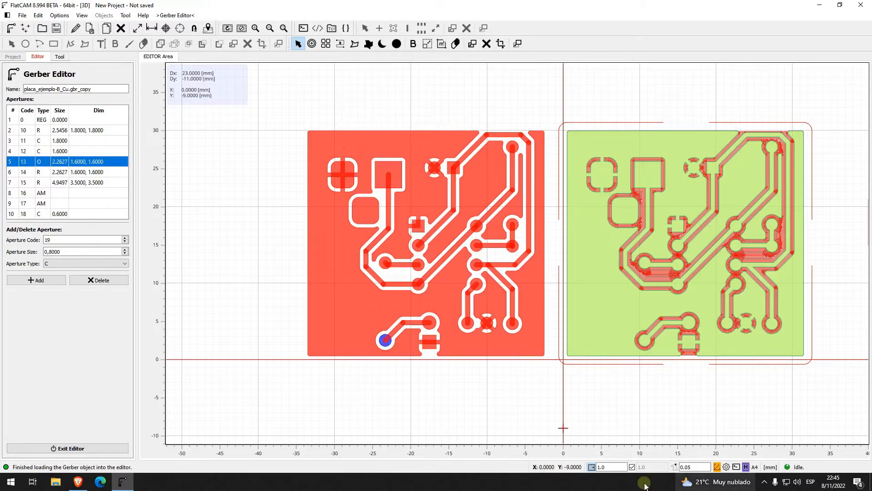
Step: Disable grid snapping and select the outer copper pour, the lower-left round pad and the enclosed inner copper region in turn
{"action": "left_click", "coordinate": [592, 467]}
{"action": "left_click", "coordinate": [391, 302]}
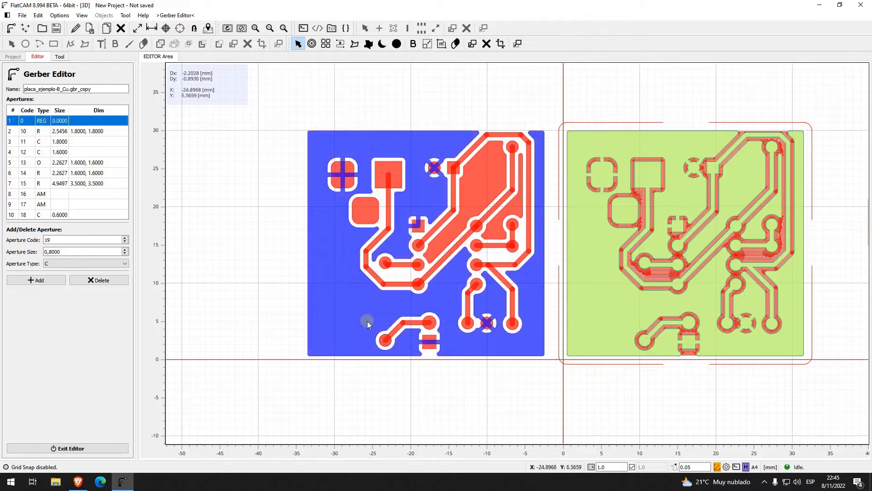
{"action": "left_click", "coordinate": [383, 342]}
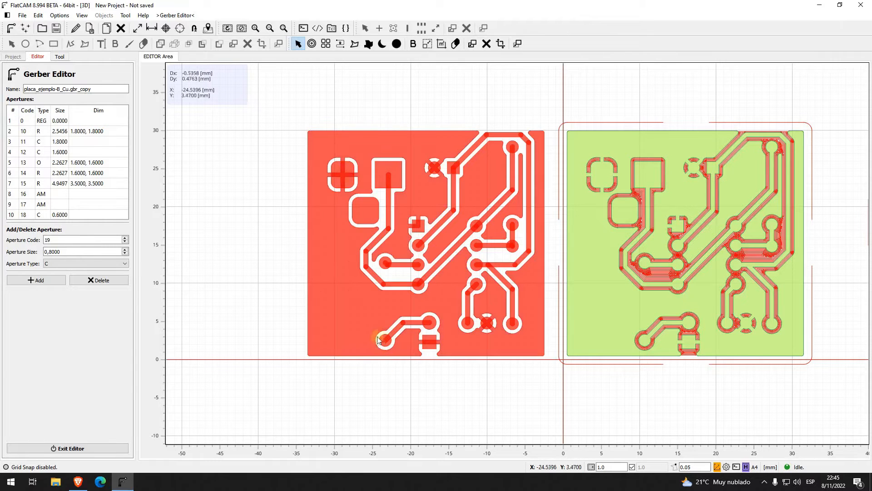
{"action": "left_click", "coordinate": [387, 345]}
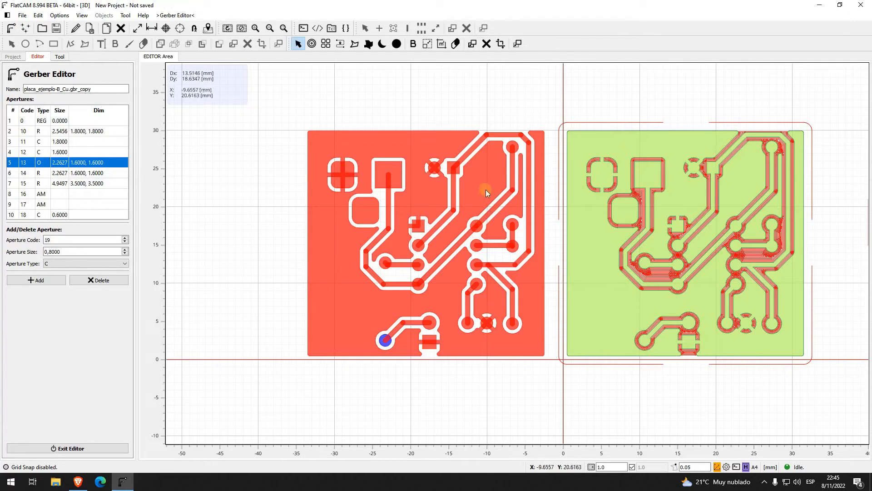
{"action": "left_click", "coordinate": [459, 274]}
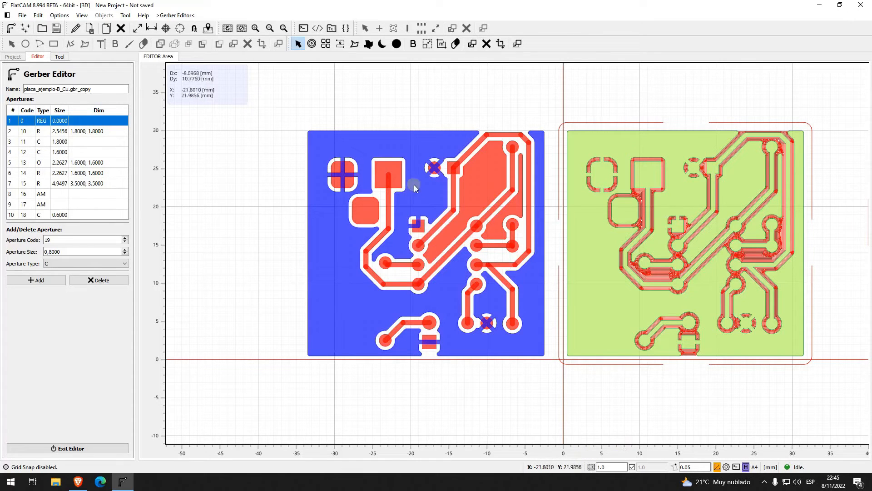
{"action": "left_click", "coordinate": [489, 176]}
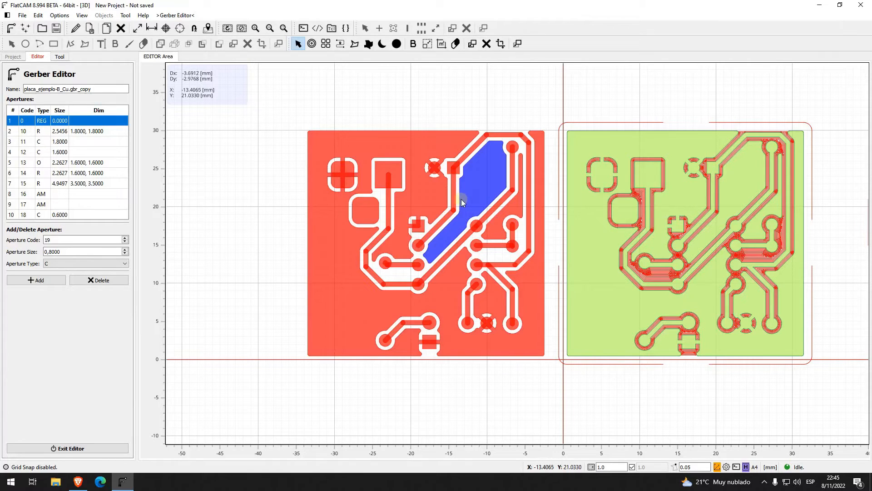
Step: Delete the enclosed inner copper region and the large square pad from the copied board
{"action": "middle_click_drag", "start_coordinate": [385, 86], "coordinate": [404, 102]}
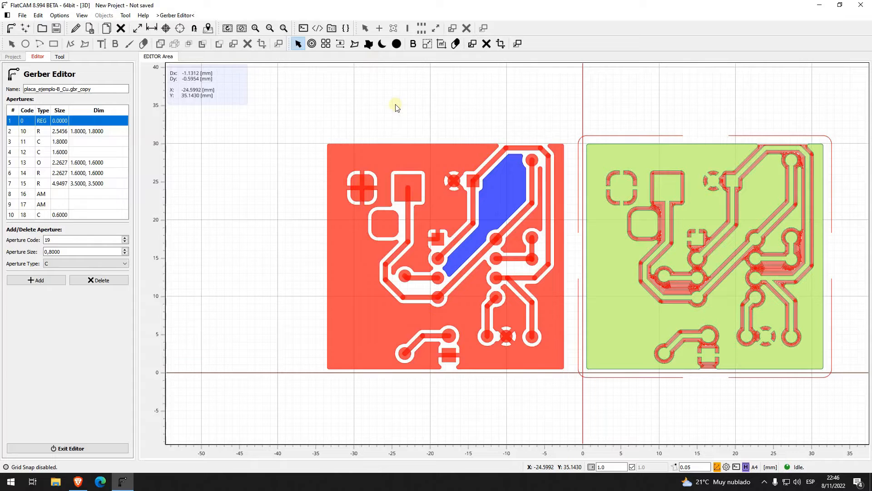
{"action": "key", "text": "Delete"}
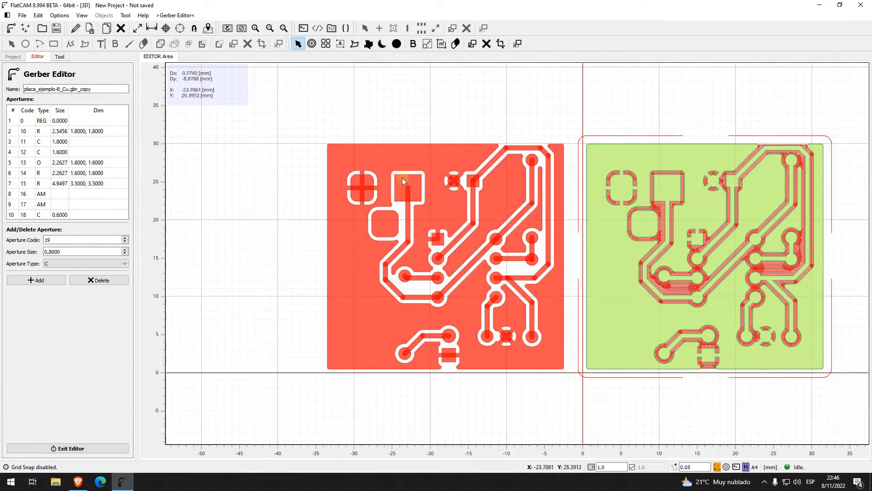
{"action": "left_click", "coordinate": [453, 203]}
{"action": "left_click", "coordinate": [416, 189]}
{"action": "left_click", "coordinate": [398, 199]}
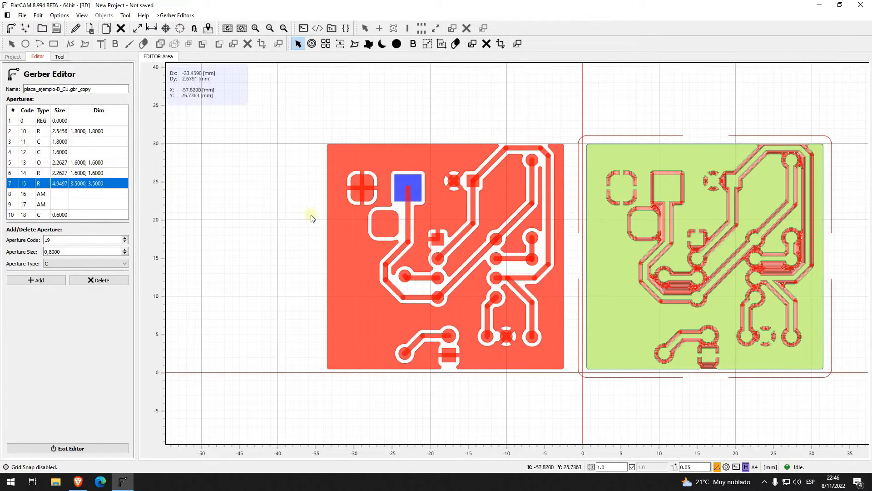
{"action": "key", "text": "Delete"}
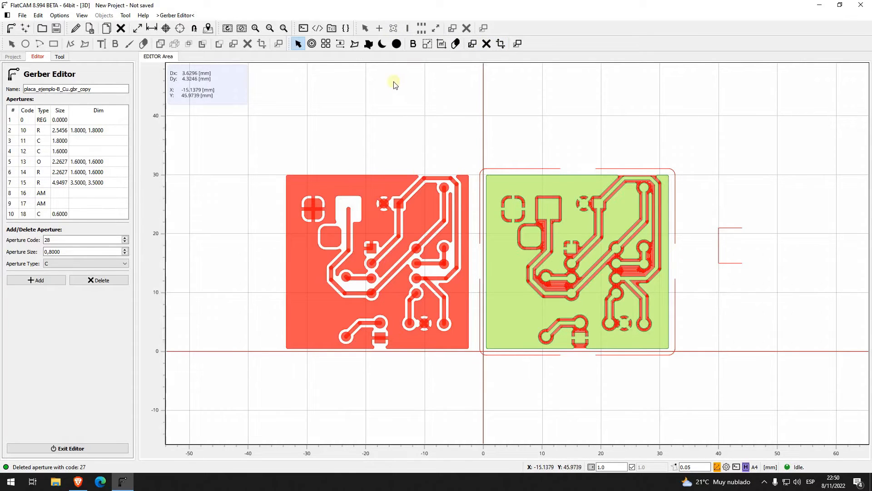
Step: Try a new circular aperture of size 5 for a pad in the emptied square clearance, and delete that aperture
{"action": "left_click", "coordinate": [65, 251]}
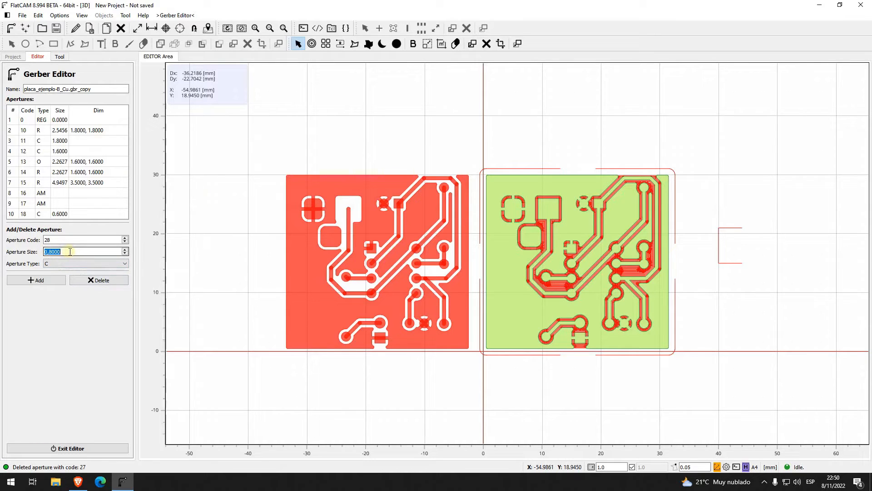
{"action": "type", "text": "5"}
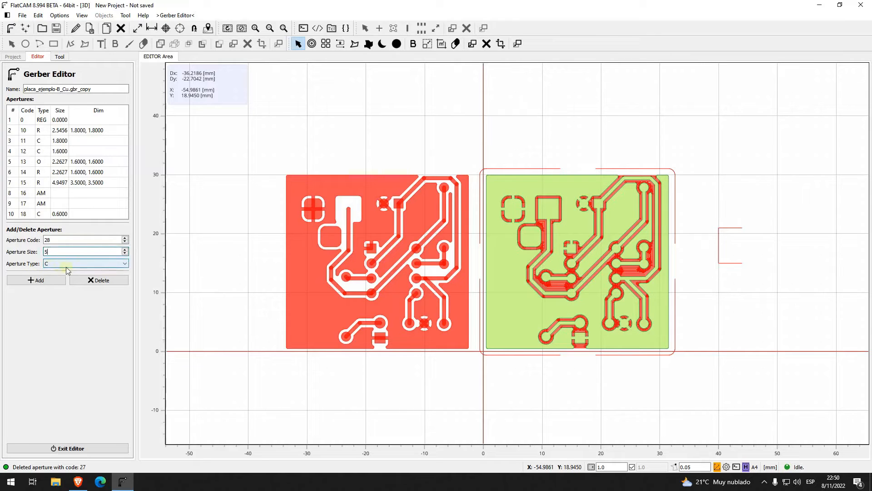
{"action": "key", "text": "Return"}
{"action": "left_click", "coordinate": [184, 251]}
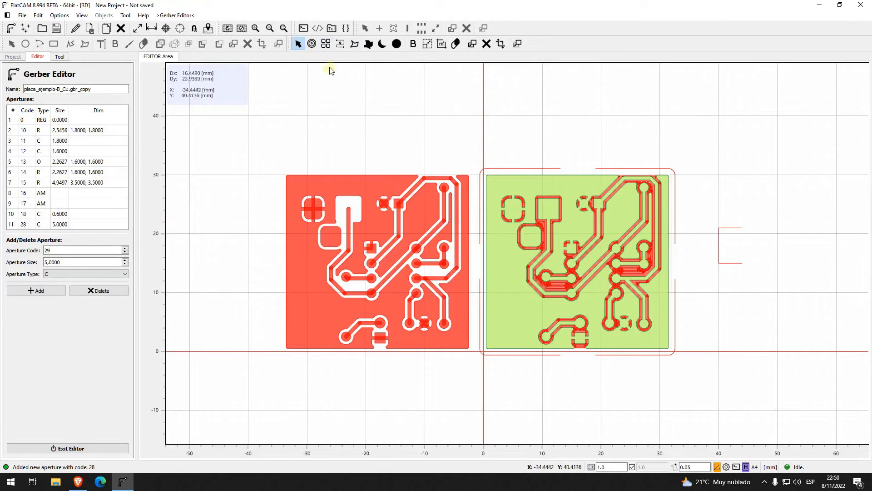
{"action": "left_click", "coordinate": [313, 45]}
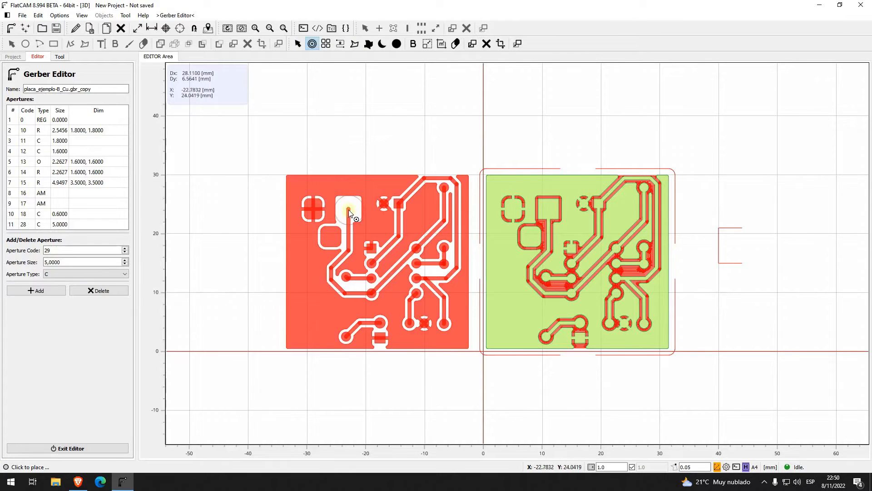
{"action": "key", "text": "Escape"}
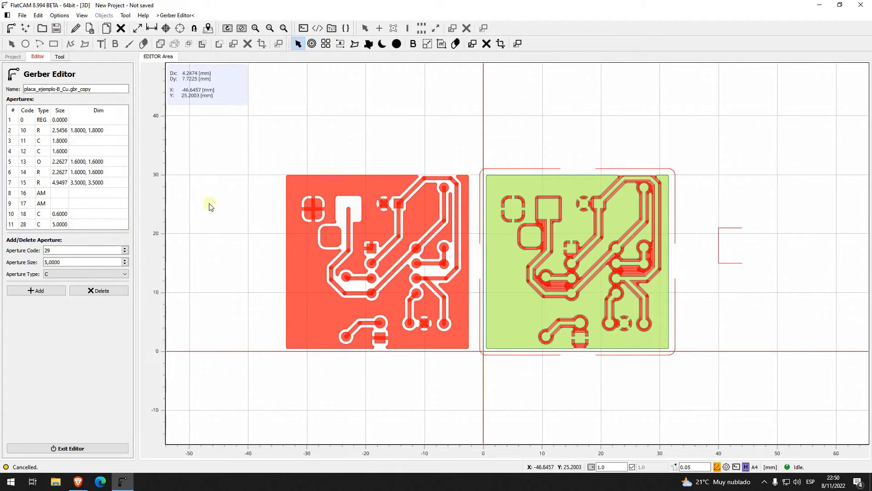
{"action": "left_click", "coordinate": [54, 225]}
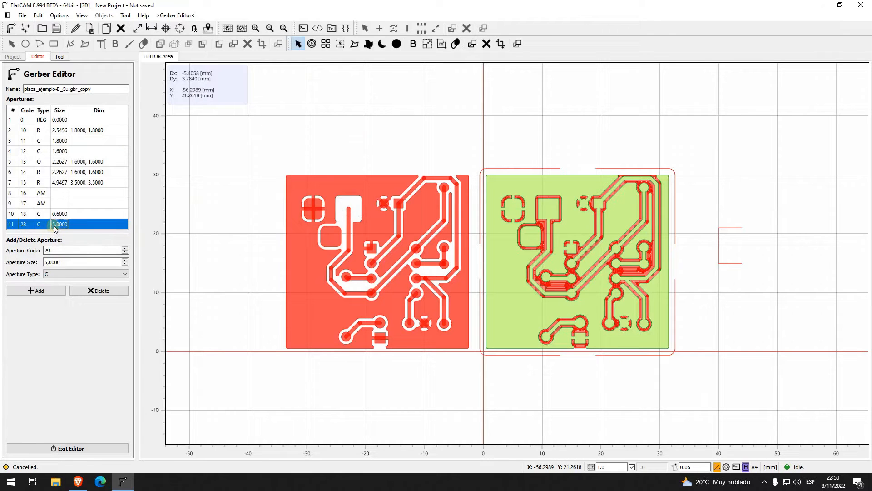
{"action": "key", "text": "Delete"}
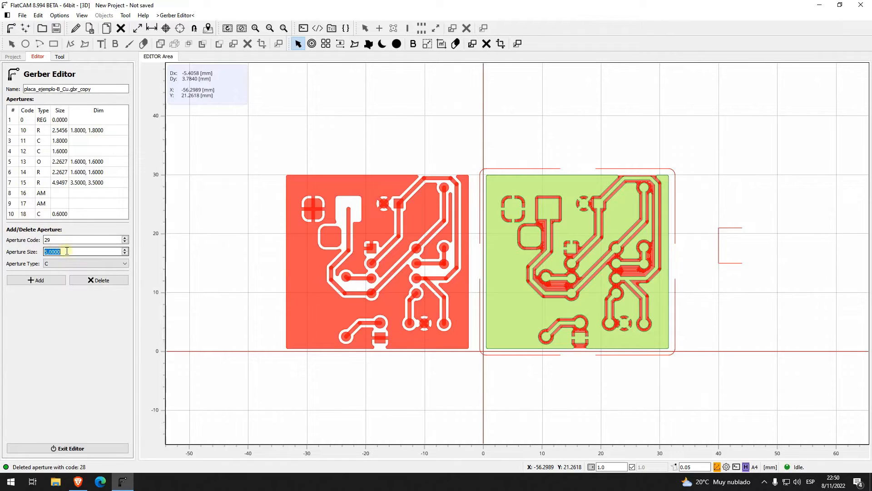
Step: Add a circular aperture of size 4 and place a pad with it over the track end in the emptied square clearance
{"action": "left_click", "coordinate": [57, 280]}
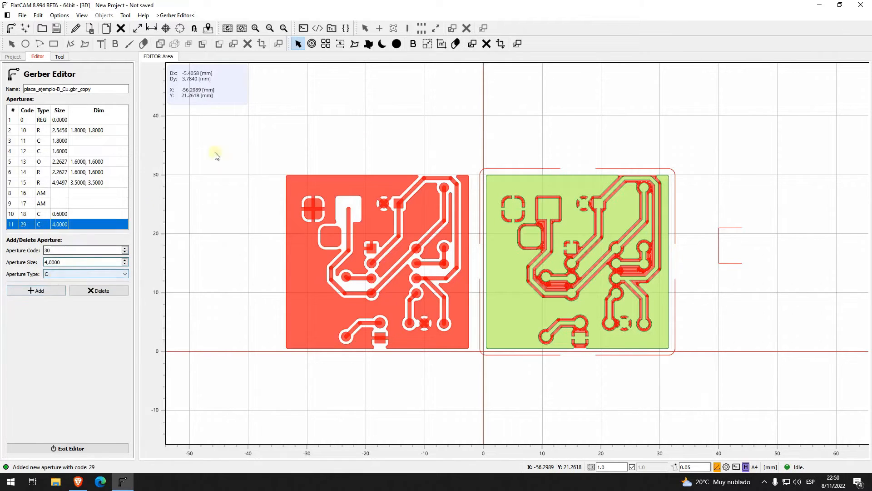
{"action": "left_click", "coordinate": [313, 44]}
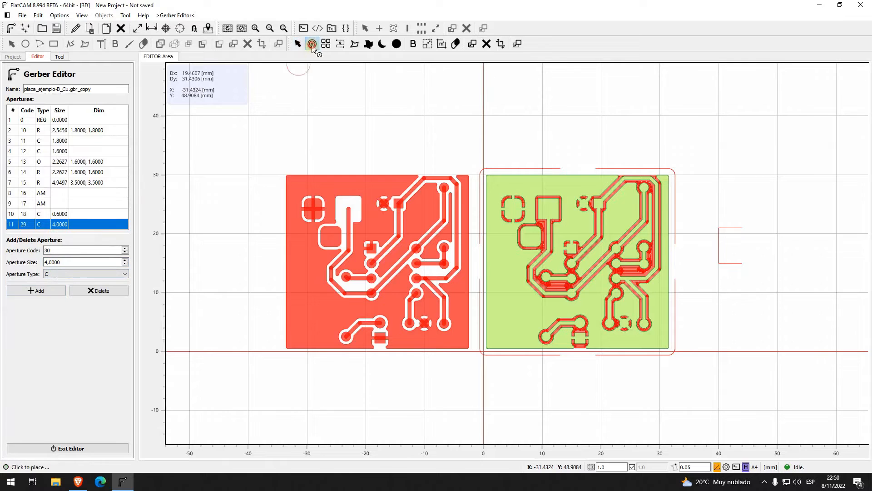
{"action": "left_click", "coordinate": [348, 210]}
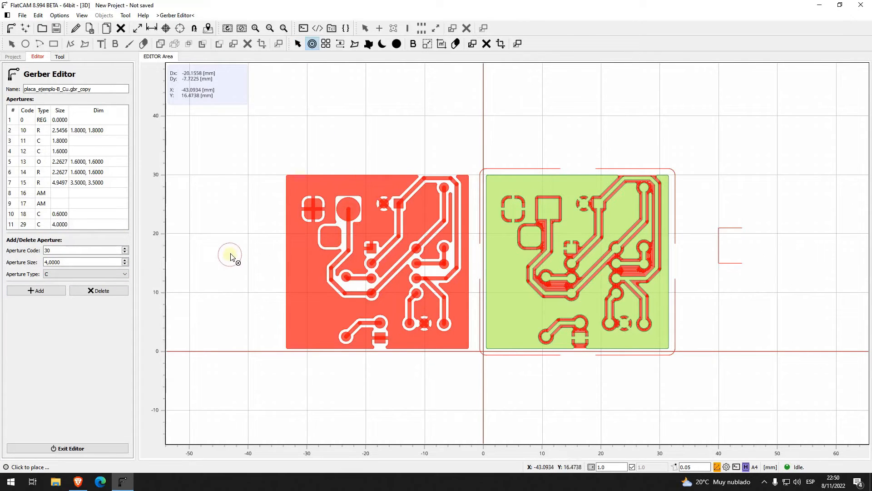
{"action": "key", "text": "Escape"}
Step: Delete the new round pad and add a rectangular (R) aperture with dimensions [4, 3]
{"action": "left_click", "coordinate": [342, 208]}
{"action": "key", "text": "Delete"}
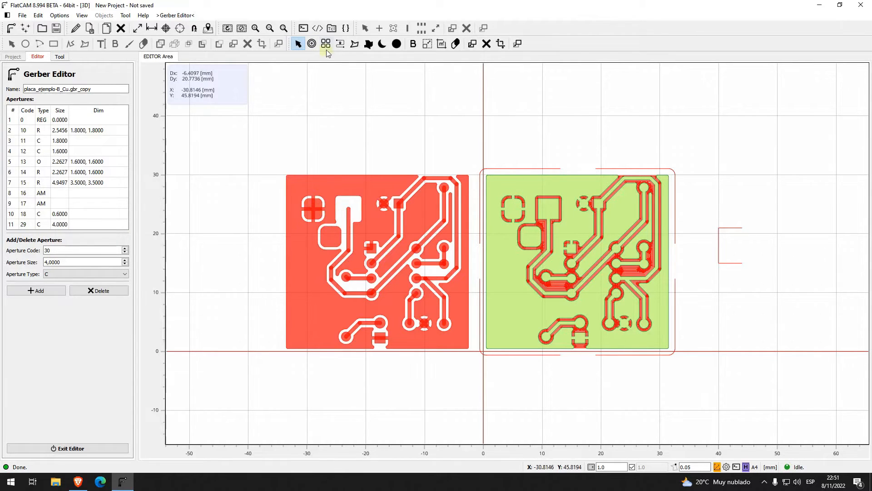
{"action": "left_click", "coordinate": [78, 272]}
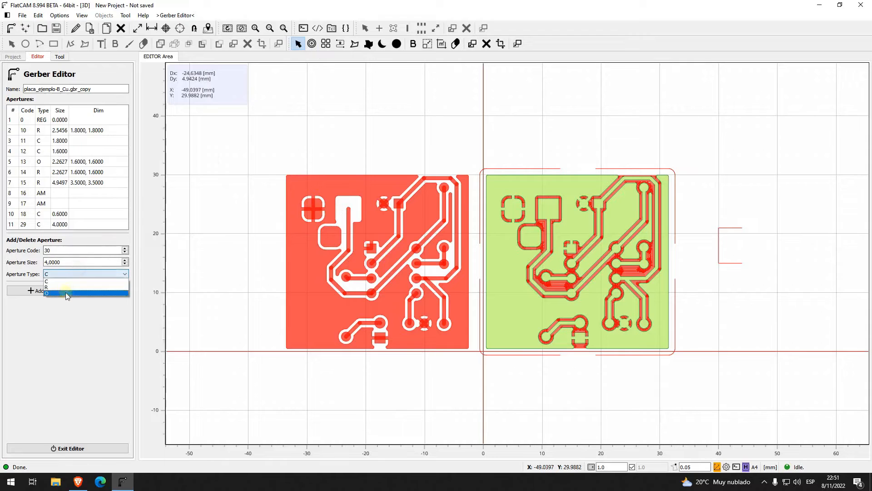
{"action": "left_click", "coordinate": [68, 286]}
{"action": "left_click", "coordinate": [63, 303]}
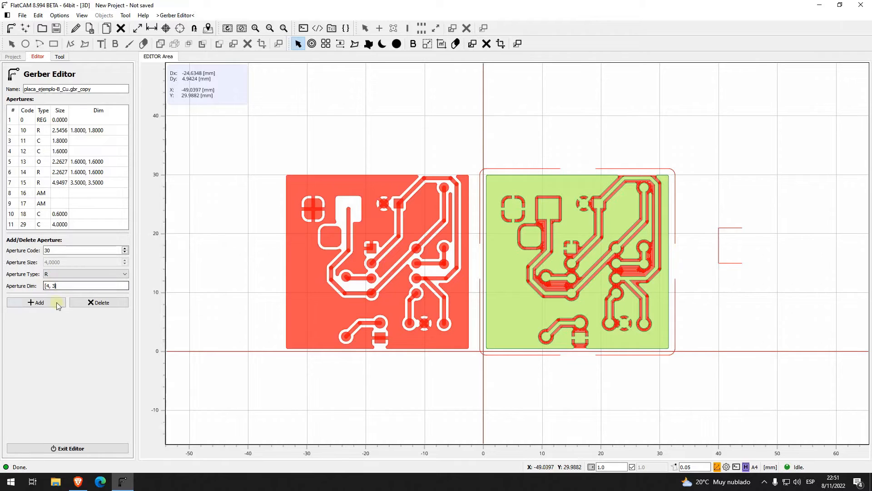
{"action": "left_click", "coordinate": [58, 304]}
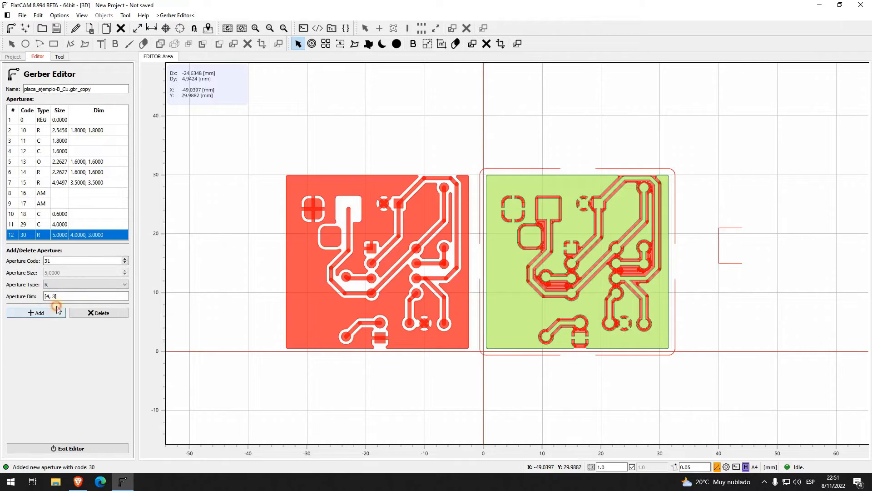
Step: Place one pad with the 4 x 3 rectangular aperture over the track end in the square clearance
{"action": "left_click", "coordinate": [312, 43]}
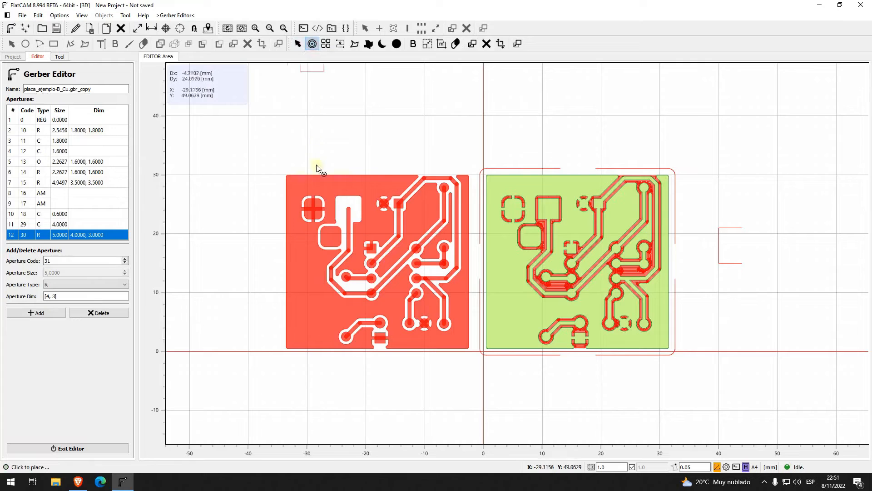
{"action": "left_click", "coordinate": [349, 211]}
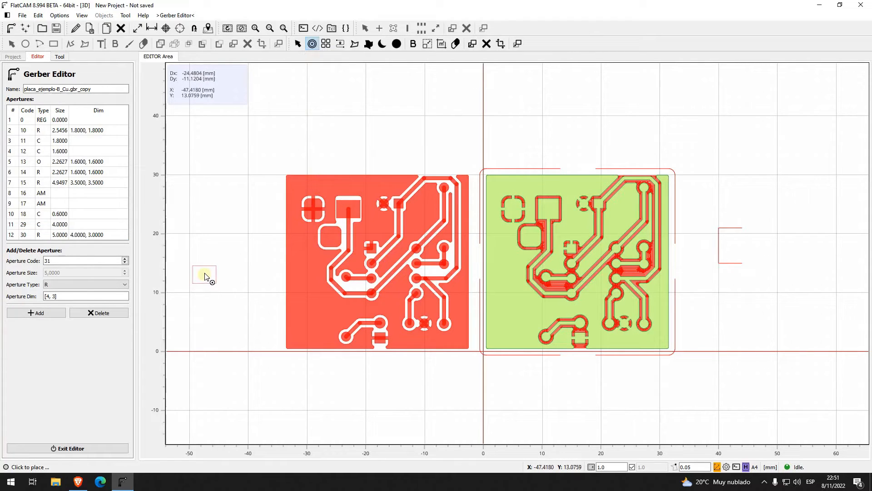
{"action": "key", "text": "Escape"}
Step: Add an oblong (O) aperture with dimensions [4, 3] and place one pad with it just left of the copied board
{"action": "left_click", "coordinate": [120, 285]}
{"action": "left_click", "coordinate": [112, 303]}
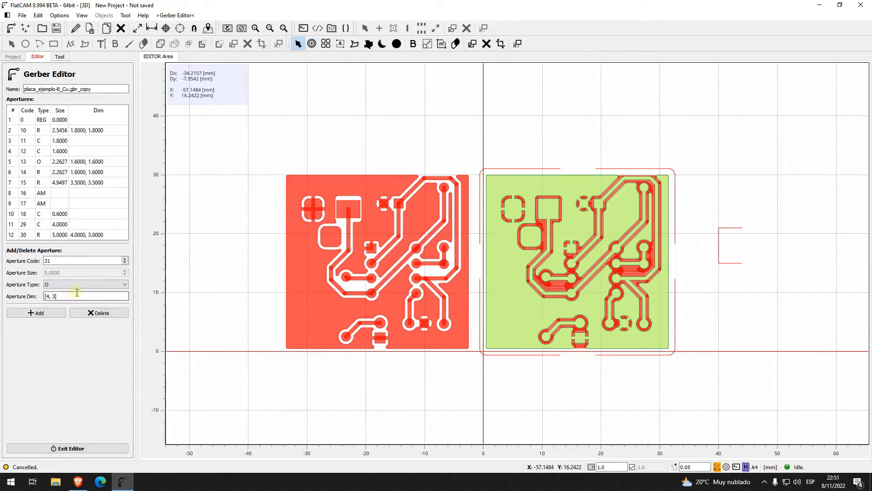
{"action": "left_click", "coordinate": [52, 312]}
{"action": "left_click", "coordinate": [311, 43]}
{"action": "left_click", "coordinate": [257, 209]}
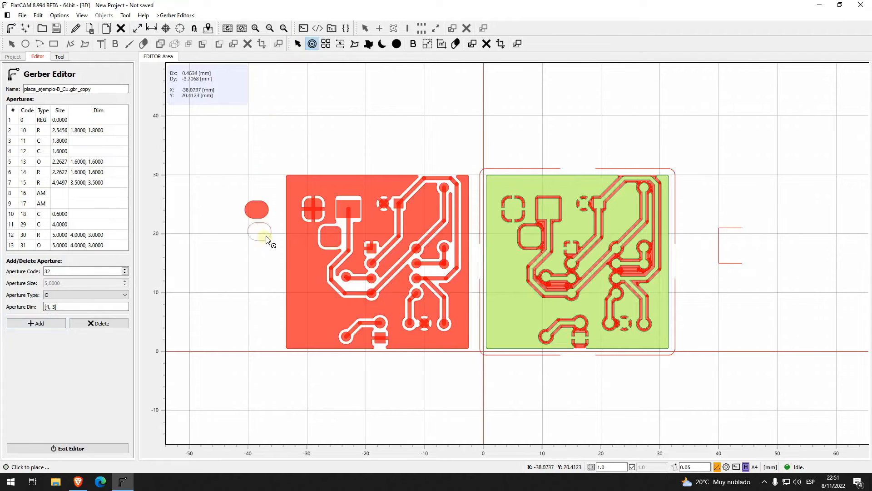
Step: Place a linear array of 5 oblong pads along Y with a pitch of 4, left of the single oblong pad
{"action": "left_click", "coordinate": [326, 44]}
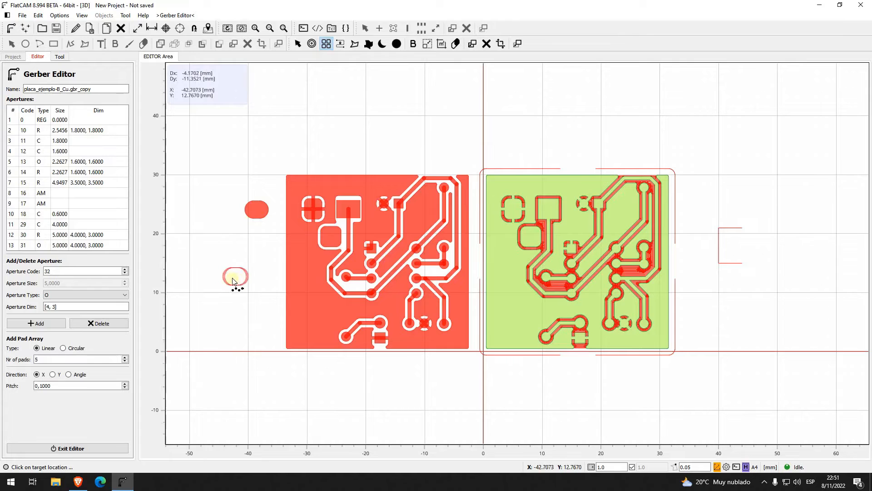
{"action": "left_click", "coordinate": [53, 375]}
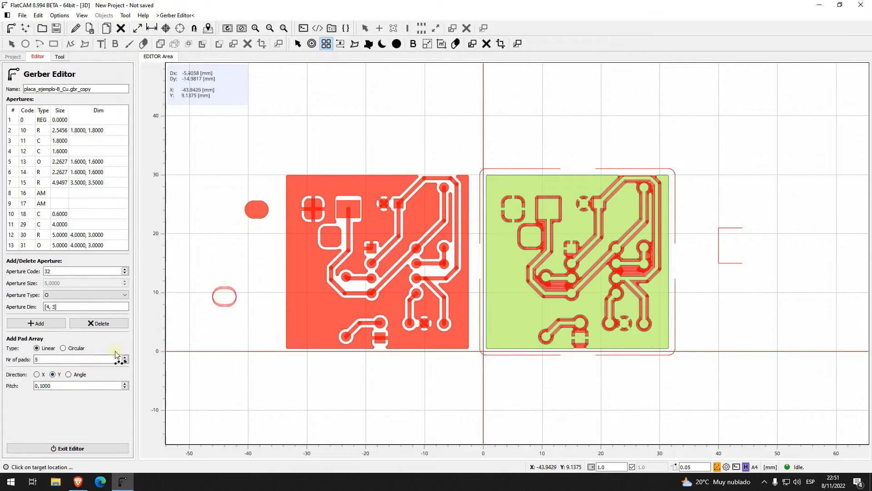
{"action": "left_click", "coordinate": [67, 386]}
{"action": "type", "text": "2"}
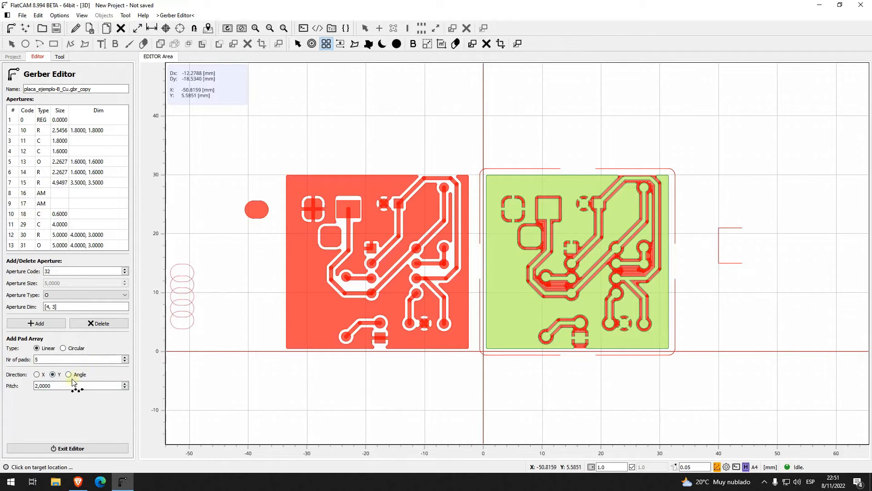
{"action": "left_click", "coordinate": [72, 384]}
{"action": "type", "text": "4"}
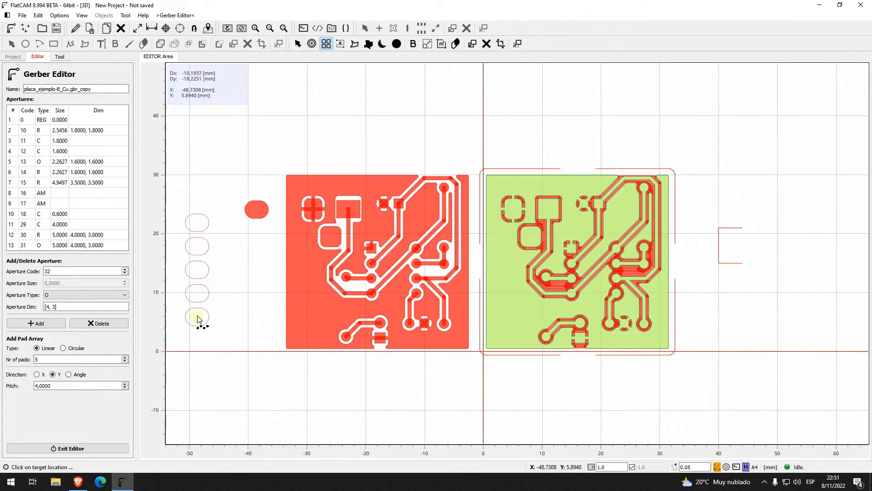
{"action": "left_click", "coordinate": [212, 302]}
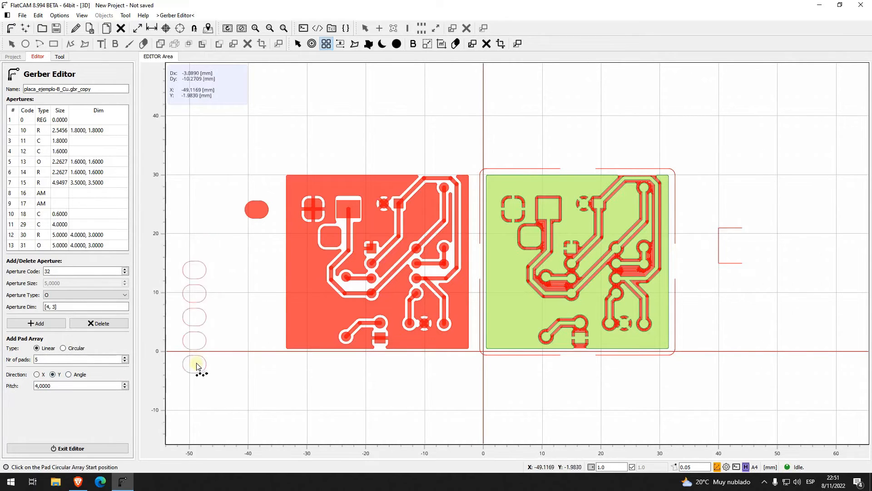
{"action": "left_click", "coordinate": [214, 237]}
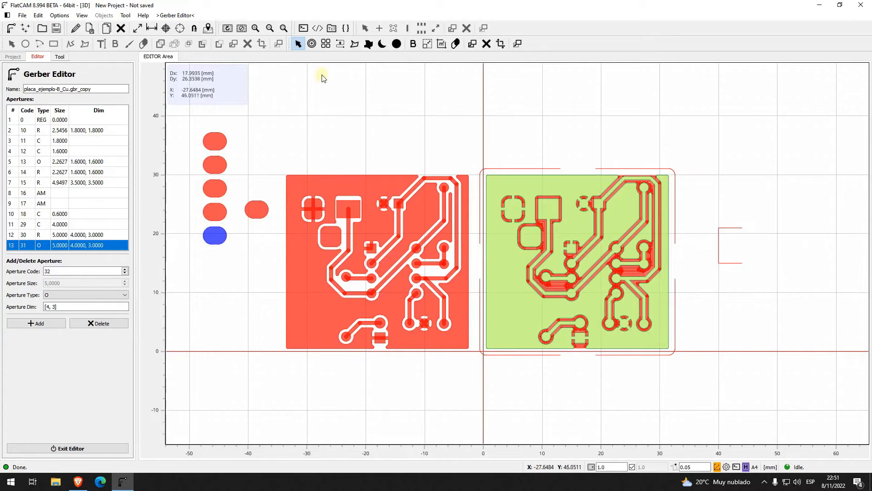
Step: Draw a four-sided copper region in the empty area above the copied board
{"action": "left_click", "coordinate": [355, 44]}
{"action": "left_click", "coordinate": [314, 93]}
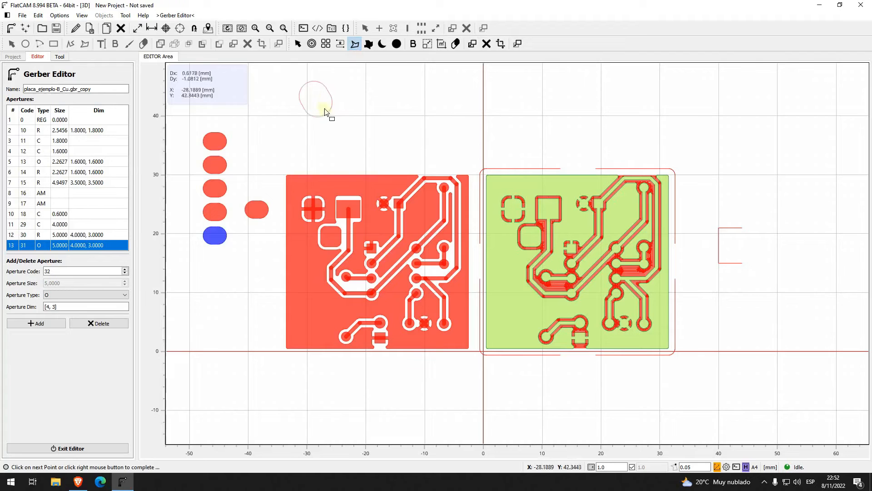
{"action": "left_click", "coordinate": [374, 142]}
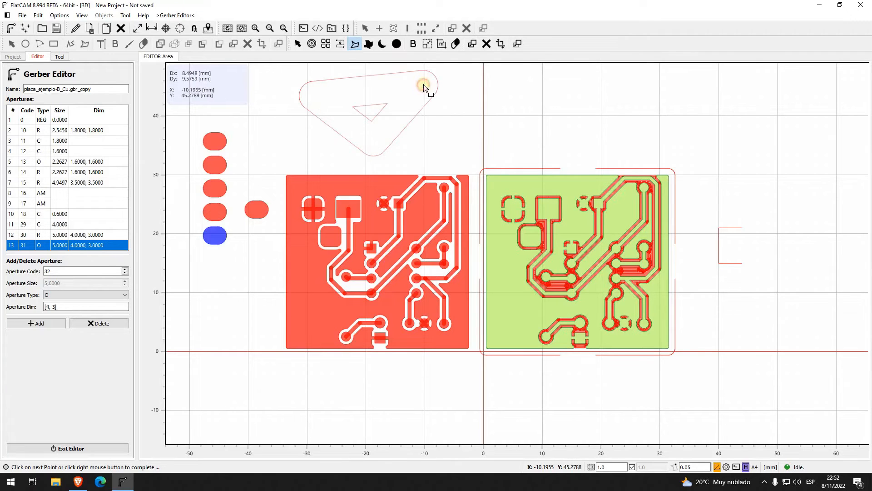
{"action": "left_click", "coordinate": [424, 89]}
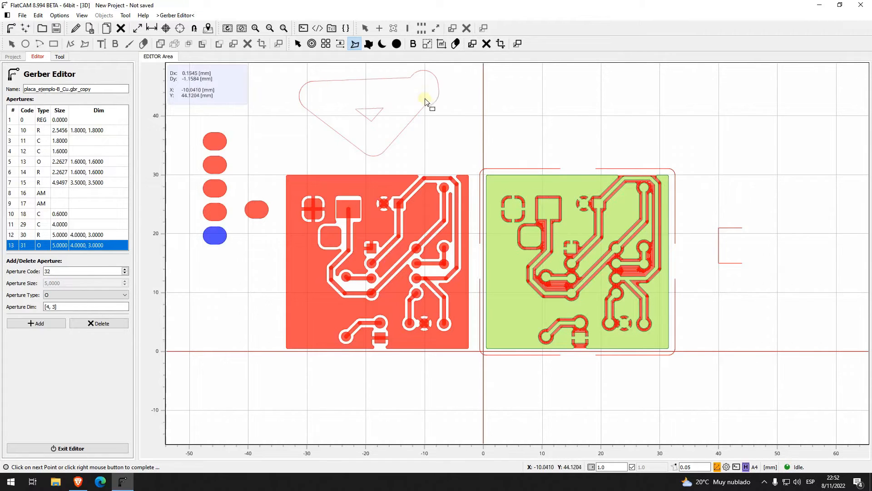
{"action": "right_click", "coordinate": [370, 86]}
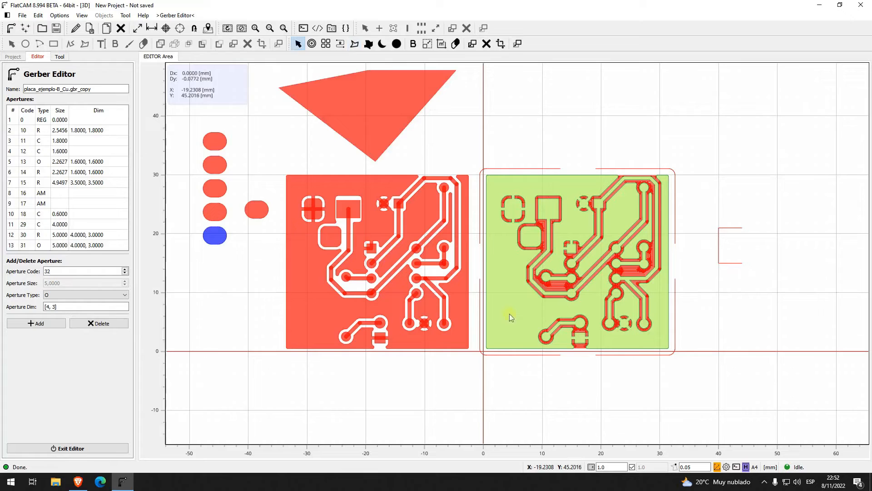
Step: Show the TCL Shell and draw a six-point copper region with a V-shaped notch in its upper edge, left of the pad column
{"action": "left_click", "coordinate": [737, 468]}
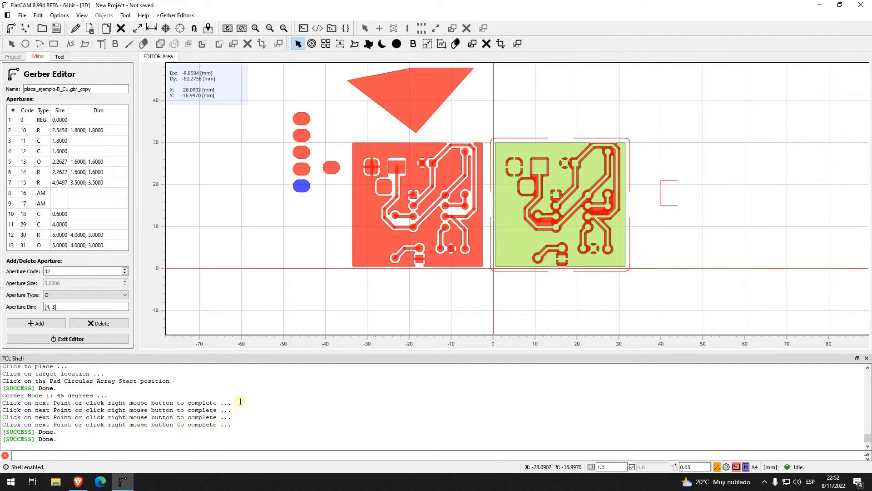
{"action": "scroll", "coordinate": [313, 255], "scroll_direction": "down", "scroll_amount": 1}
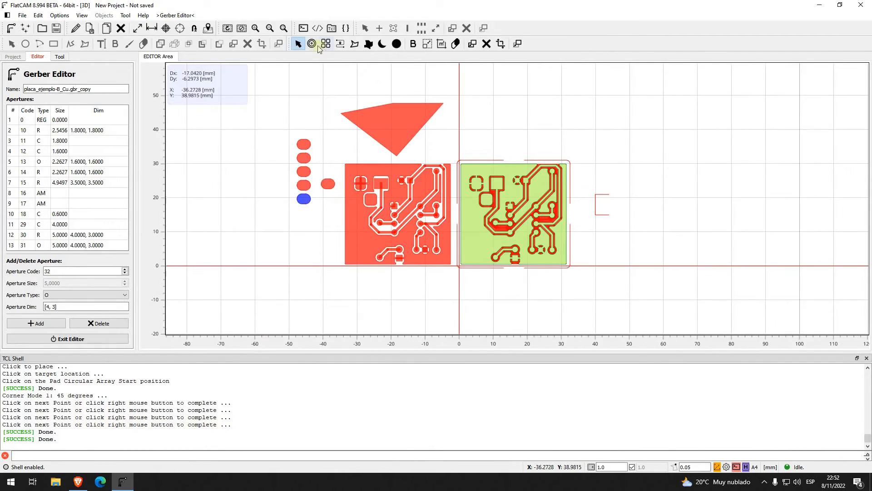
{"action": "left_click", "coordinate": [355, 44]}
{"action": "left_click", "coordinate": [195, 132]}
{"action": "left_click", "coordinate": [196, 217]}
{"action": "left_click", "coordinate": [261, 211]}
{"action": "left_click", "coordinate": [250, 131]}
{"action": "left_click", "coordinate": [225, 181]}
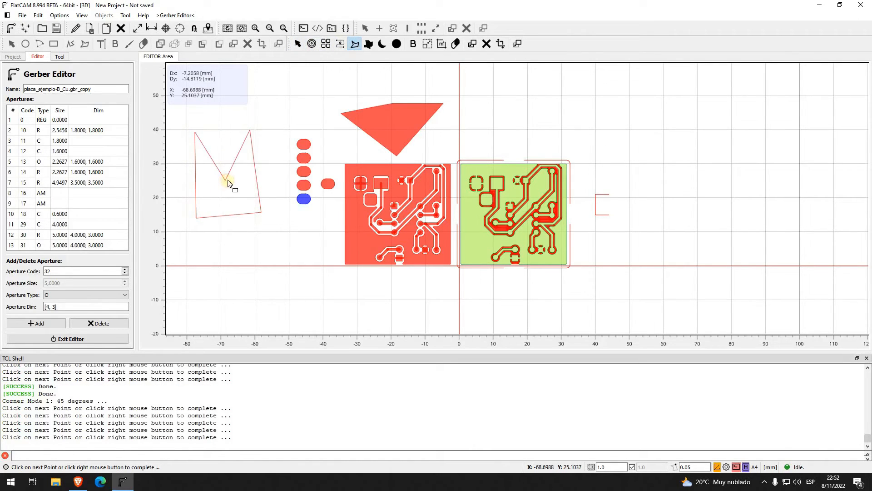
{"action": "left_click", "coordinate": [215, 196]}
{"action": "right_click", "coordinate": [223, 192]}
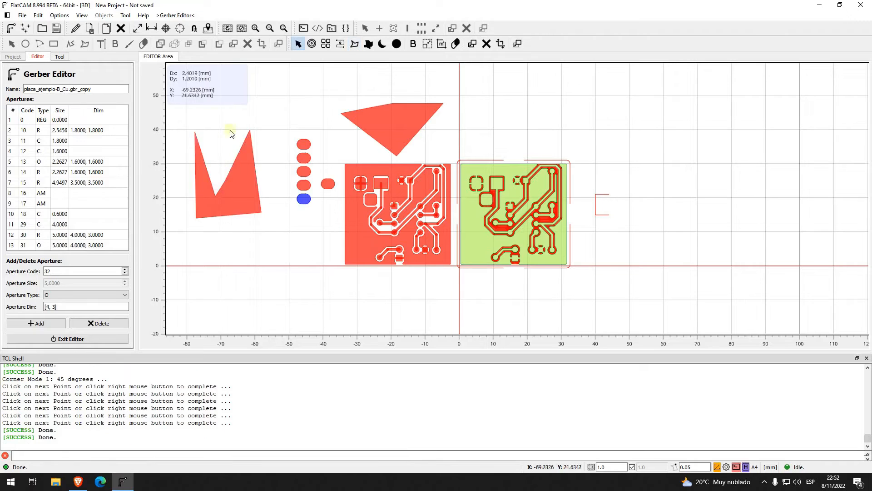
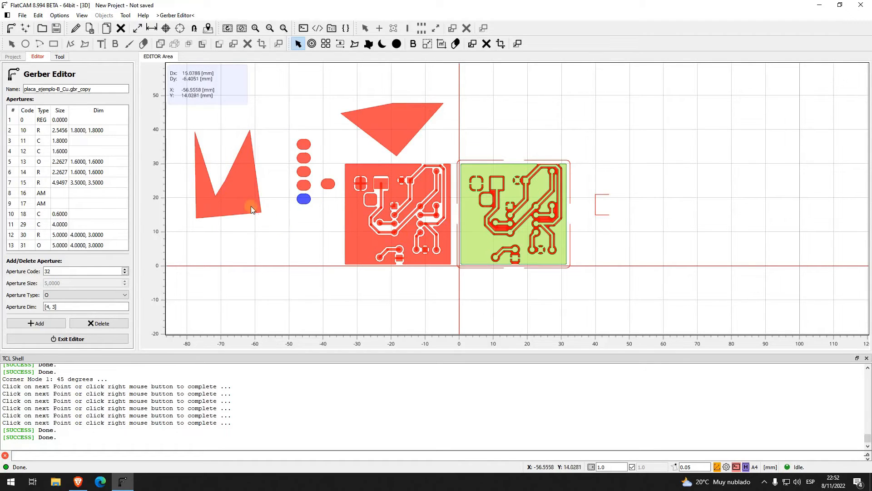
Step: Exit the Gerber Editor without saving the edited object and clear the object selection
{"action": "left_click", "coordinate": [108, 340]}
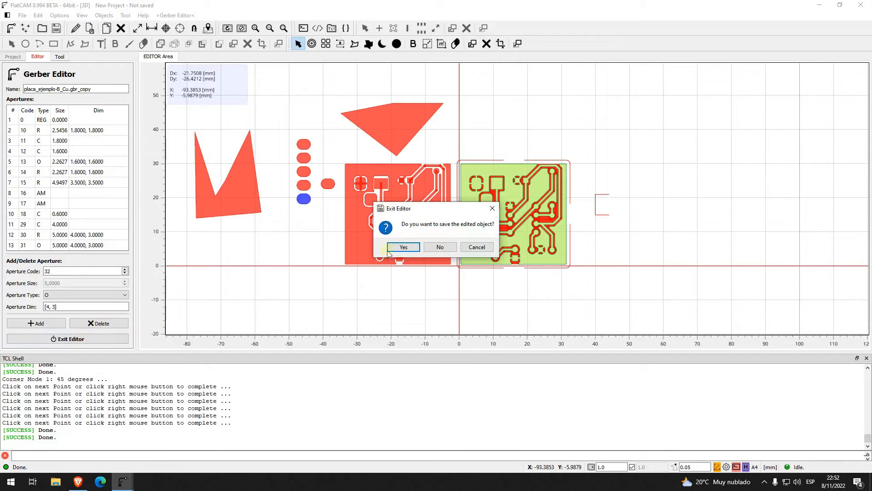
{"action": "left_click", "coordinate": [450, 250]}
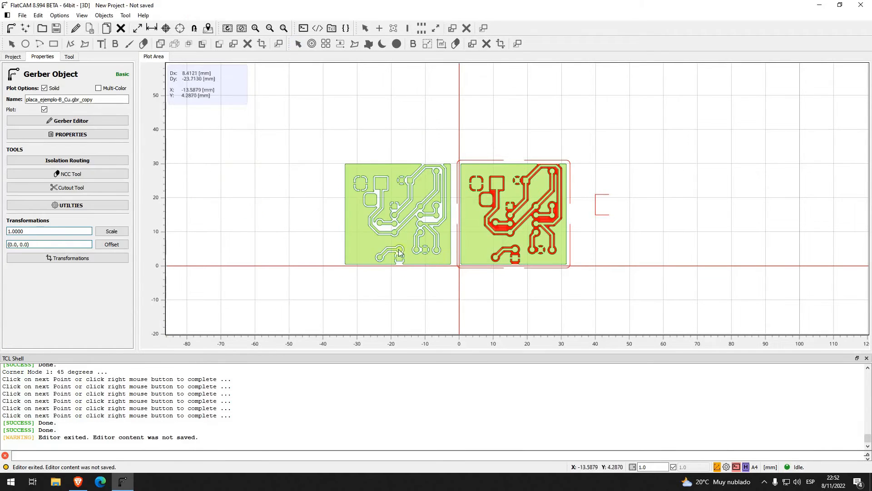
{"action": "left_click", "coordinate": [274, 172]}
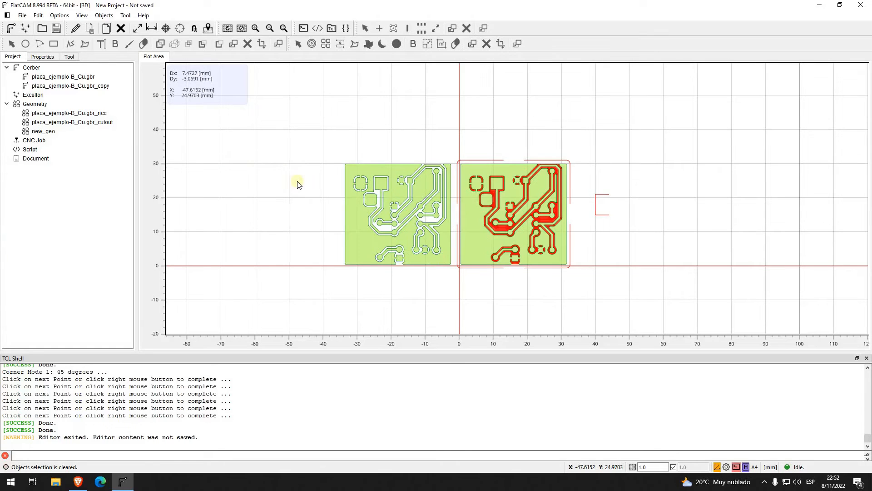
Step: Convert the copied Gerber object placa_ejemplo-B_Cu.gbr_copy to a geometry object
{"action": "left_click", "coordinate": [362, 219]}
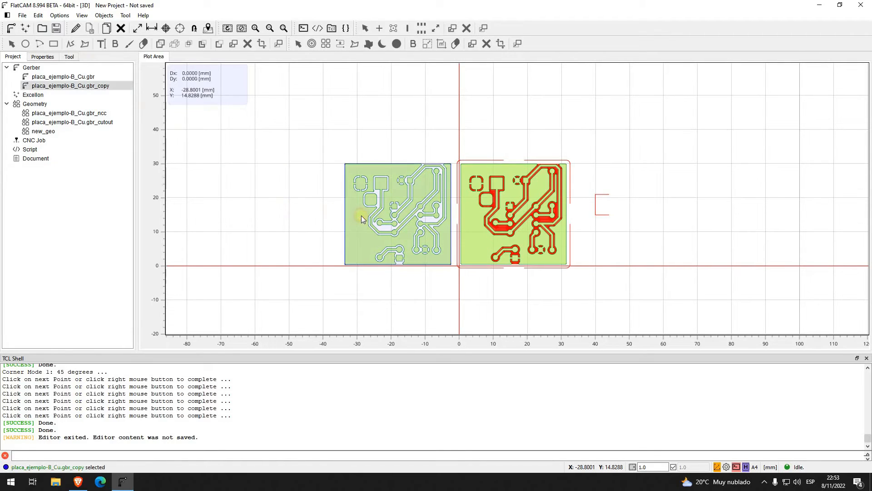
{"action": "left_click", "coordinate": [40, 16]}
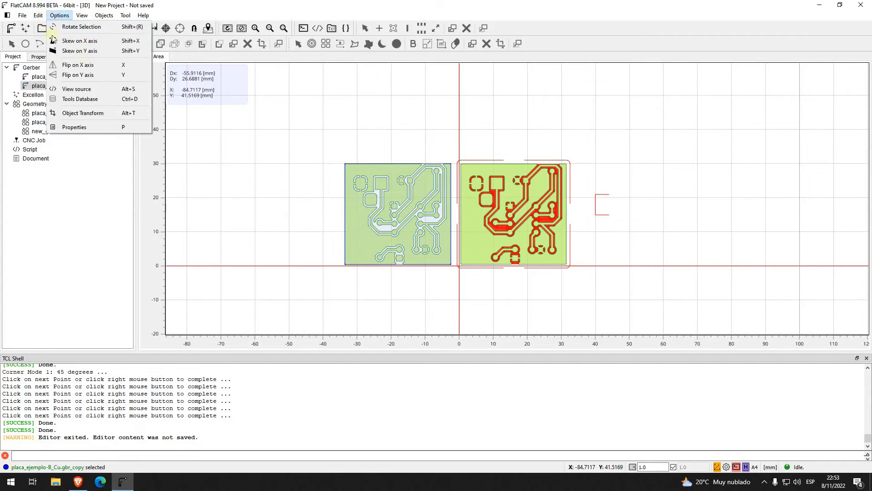
{"action": "mouse_move", "coordinate": [79, 51]}
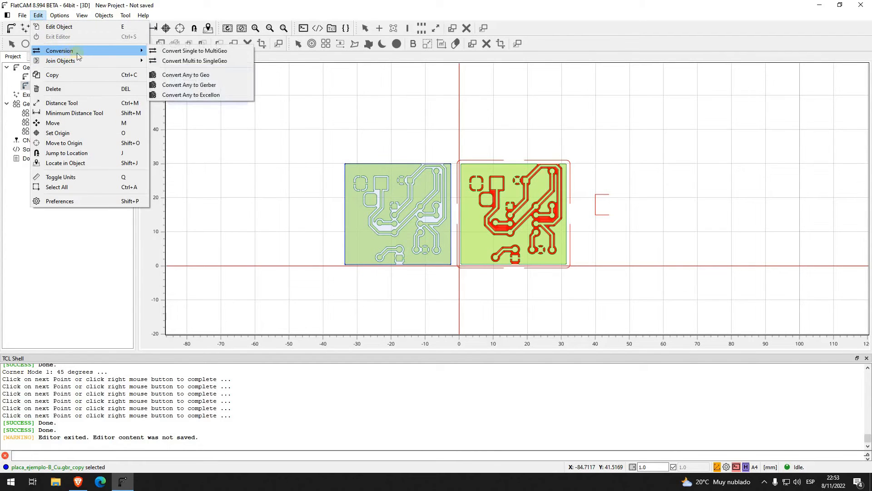
{"action": "left_click", "coordinate": [217, 76]}
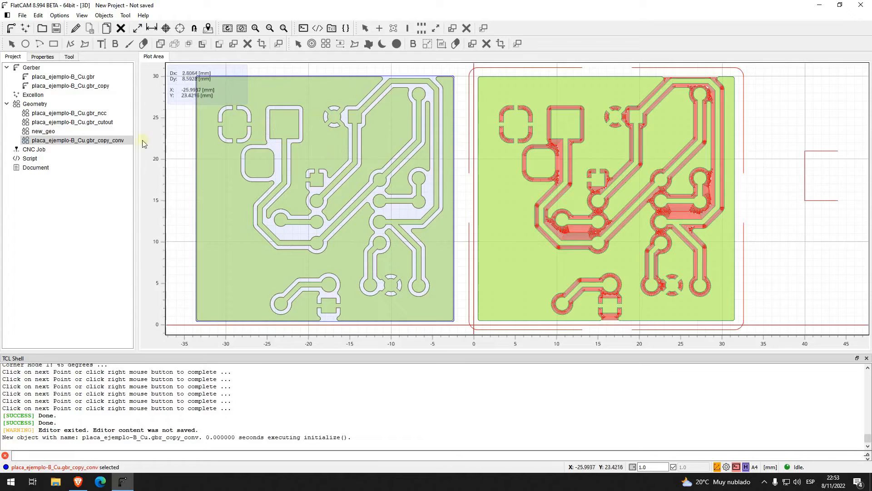
Step: Disable the plot of the copied Gerber placa_ejemplo-B_Cu.gbr_copy so only its converted geometry is drawn
{"action": "left_click", "coordinate": [89, 86]}
{"action": "right_click", "coordinate": [89, 85]}
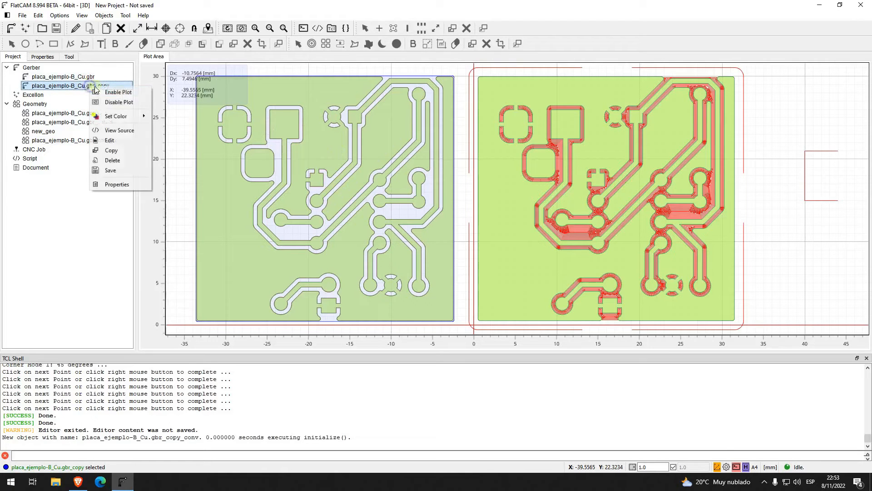
{"action": "left_click", "coordinate": [113, 103]}
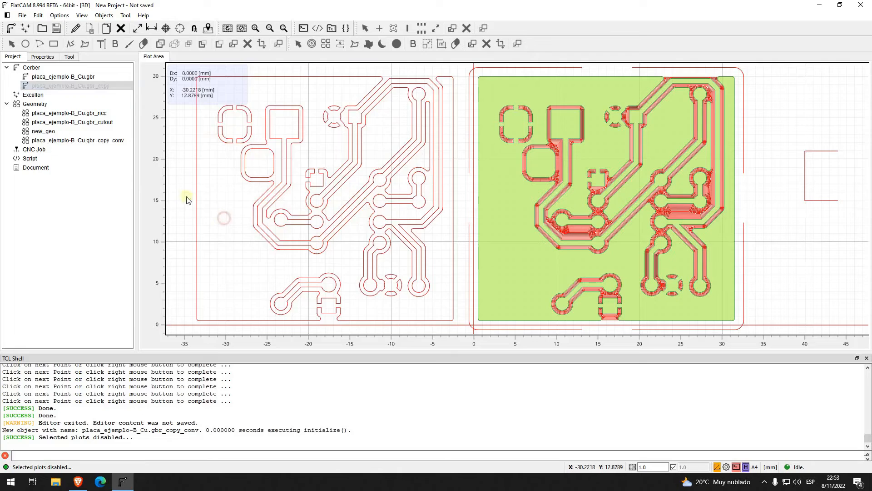
Step: Convert the geometry placa_ejemplo-B_Cu.gbr_copy_conv back to a Gerber object and clear the selection
{"action": "left_click", "coordinate": [89, 142]}
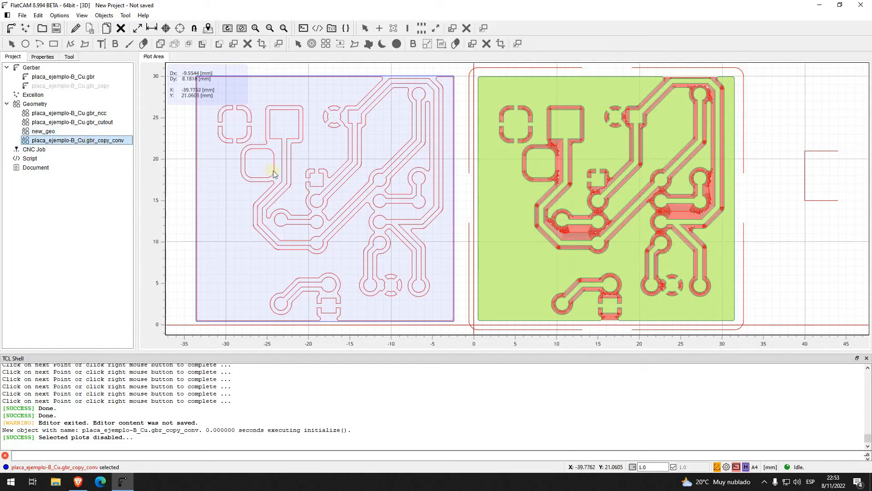
{"action": "scroll", "coordinate": [288, 201], "scroll_direction": "down", "scroll_amount": 1}
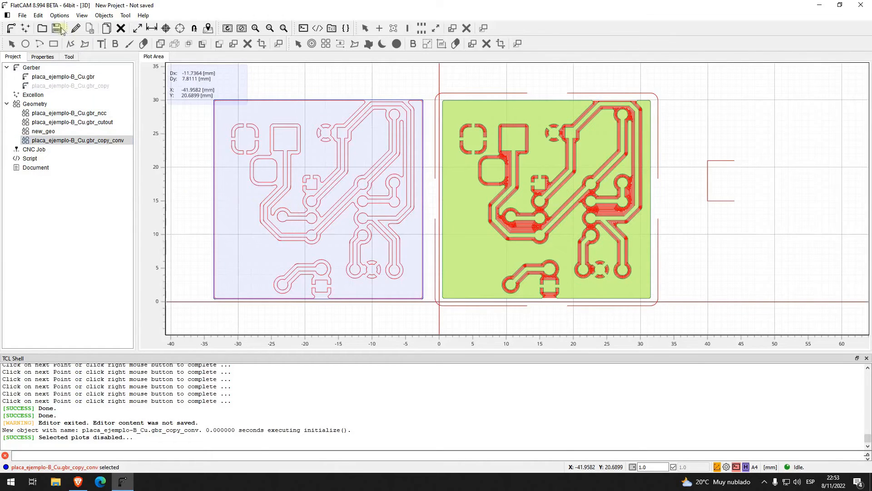
{"action": "left_click", "coordinate": [38, 15]}
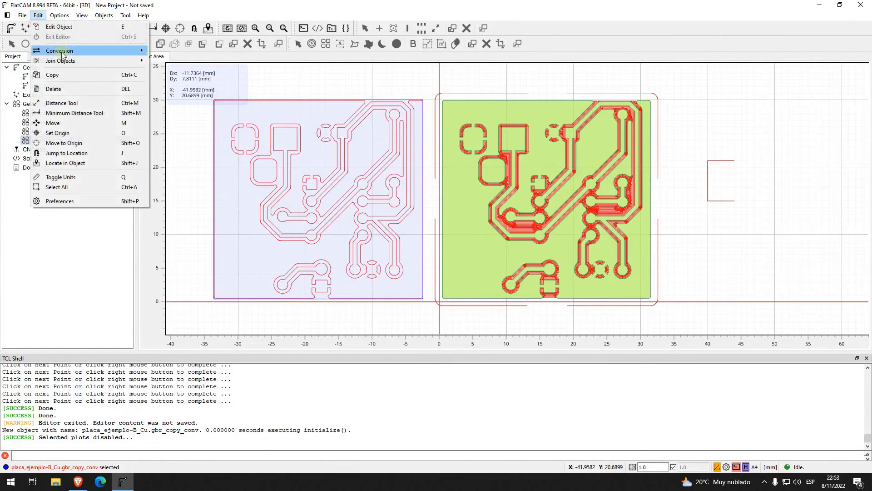
{"action": "mouse_move", "coordinate": [121, 54]}
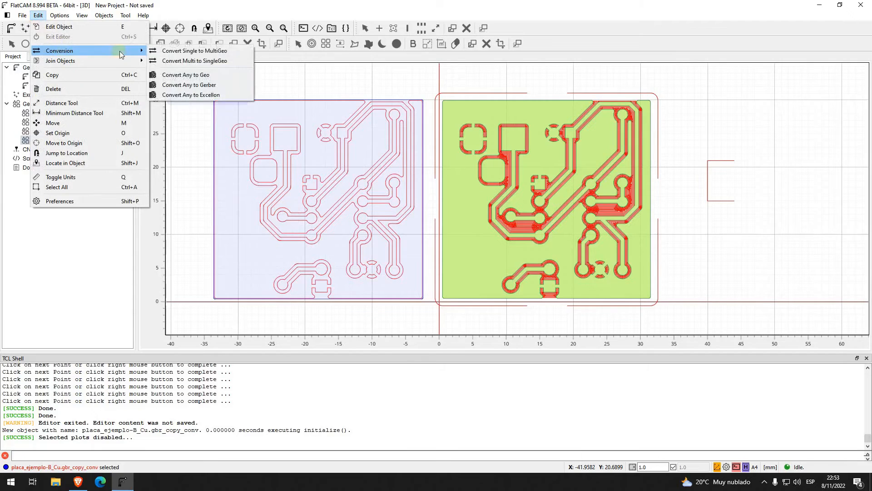
{"action": "left_click", "coordinate": [223, 85]}
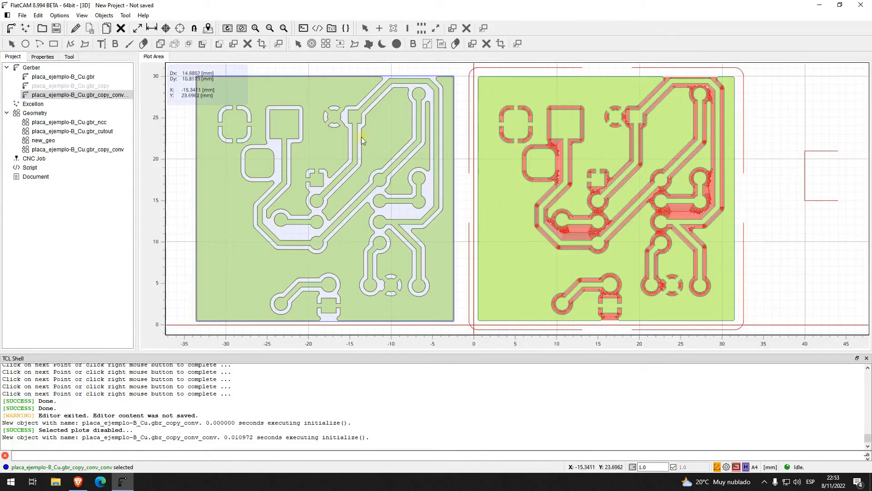
{"action": "left_click", "coordinate": [458, 134]}
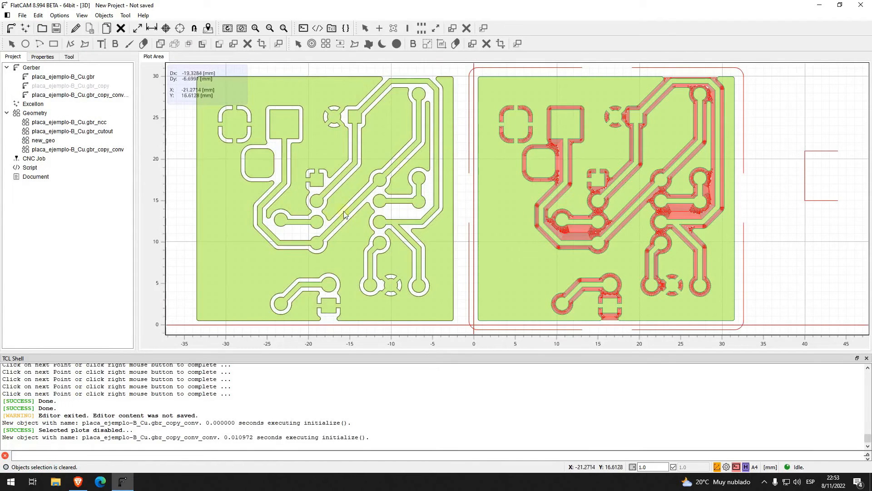
{"action": "scroll", "coordinate": [343, 213], "scroll_direction": "down", "scroll_amount": 1}
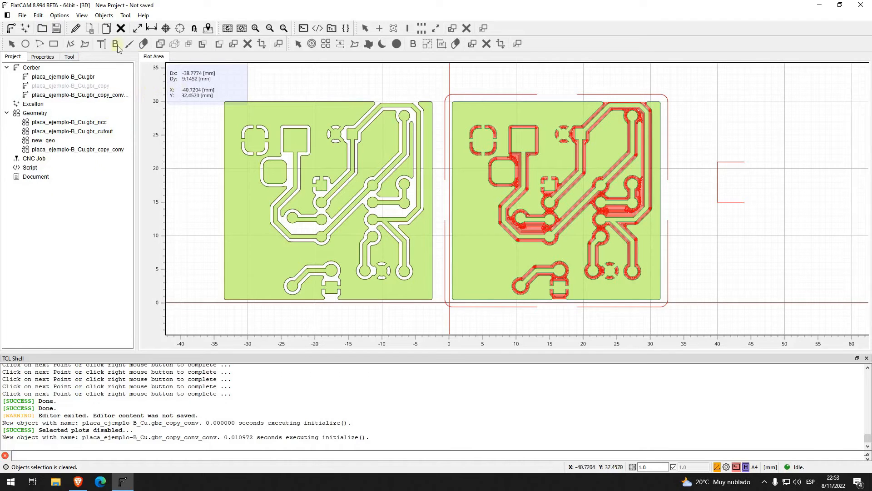
Step: Delete the converted geometry object and the Gerber object that was converted from it
{"action": "left_click", "coordinate": [79, 150]}
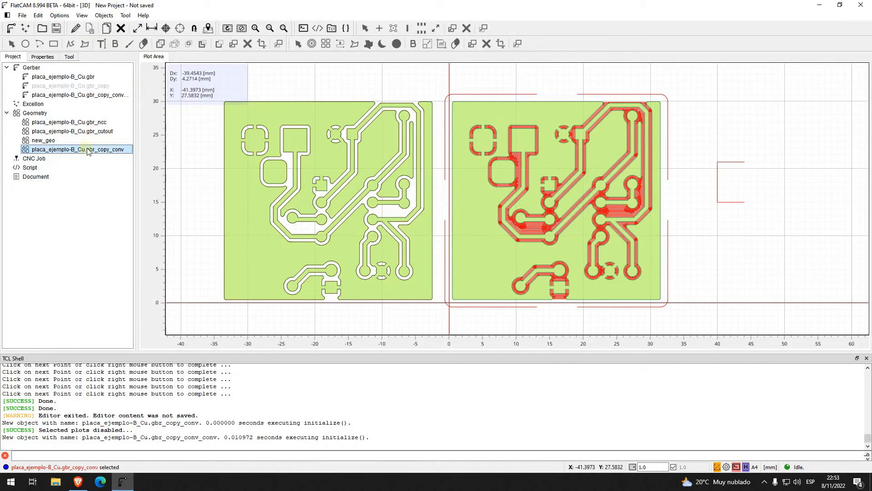
{"action": "key", "text": "Delete"}
{"action": "left_click", "coordinate": [450, 250]}
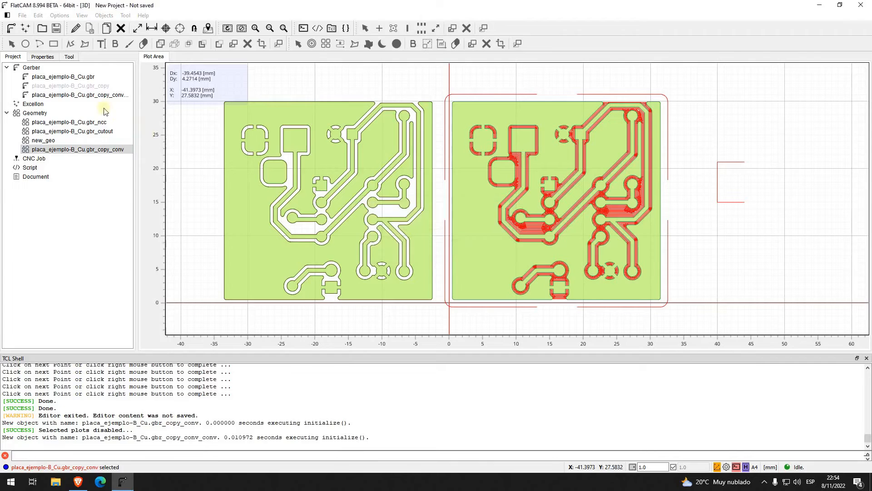
{"action": "left_click", "coordinate": [102, 95]}
{"action": "key", "text": "Delete"}
{"action": "left_click", "coordinate": [437, 249]}
Step: Enable the plot of the copied Gerber placa_ejemplo-B_Cu.gbr_copy again and clear the selection
{"action": "right_click", "coordinate": [94, 85]}
{"action": "left_click", "coordinate": [114, 91]}
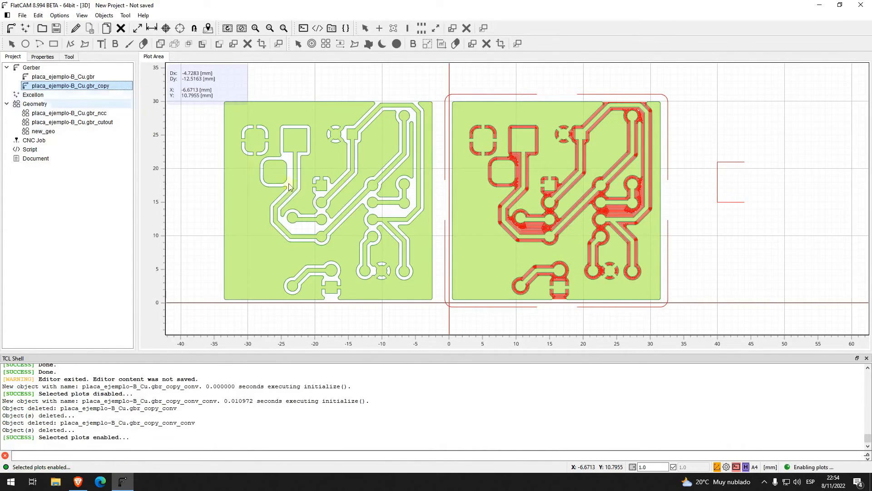
{"action": "left_click", "coordinate": [223, 198]}
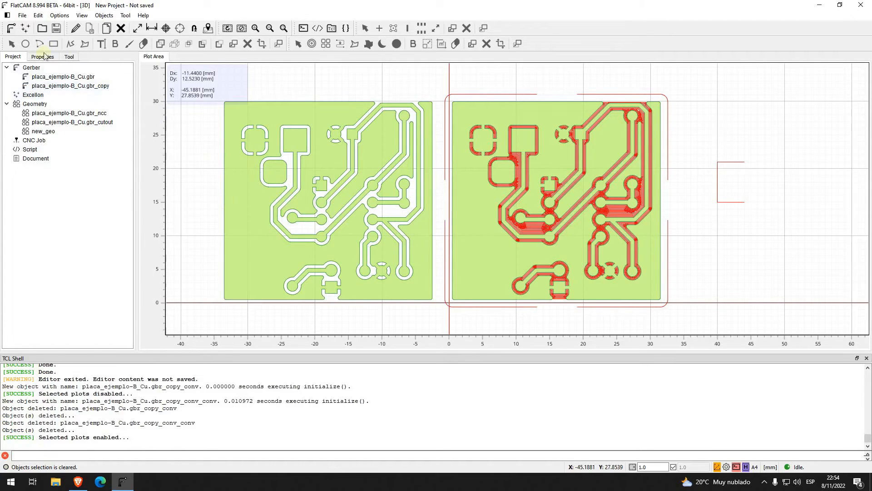
Step: Create a new empty Excellon object and open it in the Excellon Editor
{"action": "left_click", "coordinate": [41, 95]}
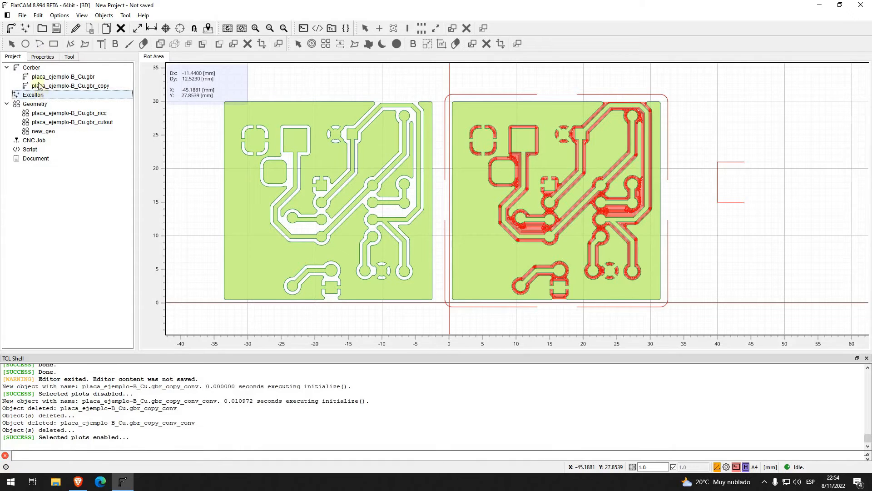
{"action": "left_click", "coordinate": [22, 15]}
{"action": "mouse_move", "coordinate": [48, 37]}
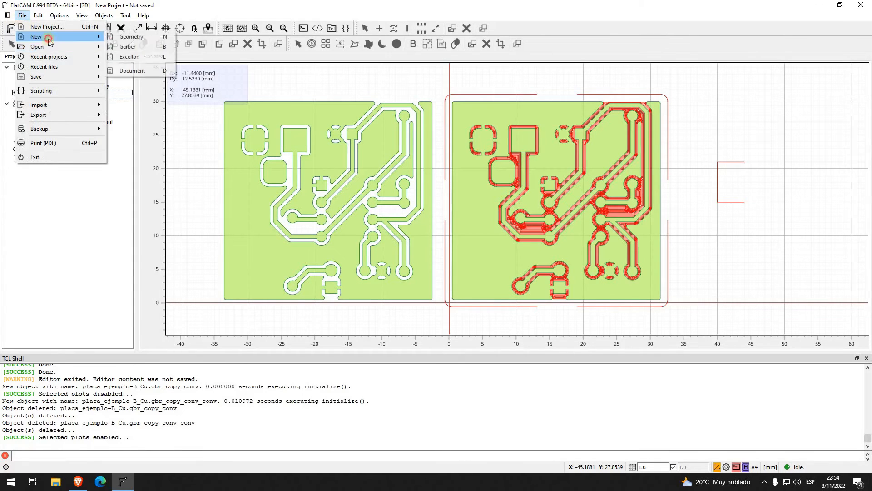
{"action": "left_click", "coordinate": [136, 57]}
{"action": "left_click", "coordinate": [51, 105]}
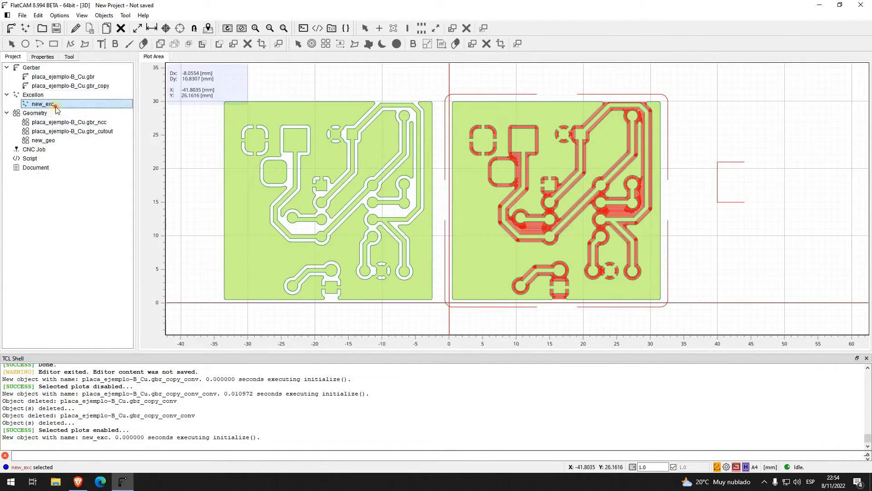
{"action": "left_click", "coordinate": [75, 28]}
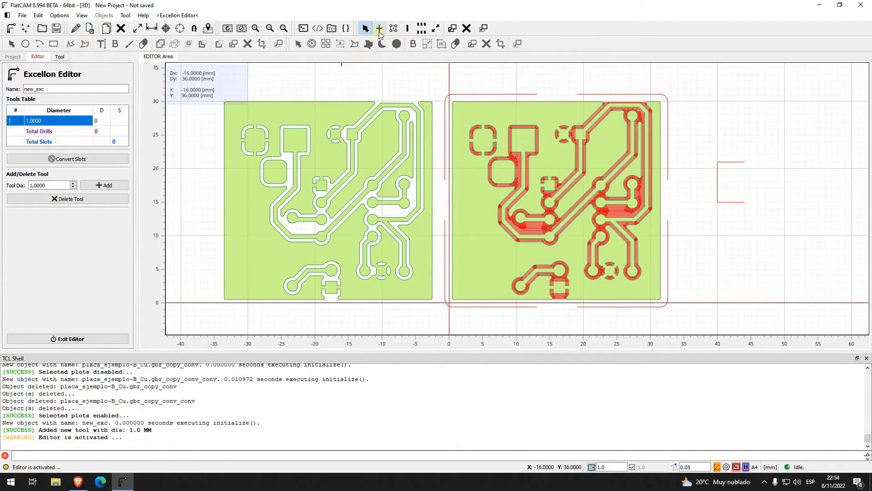
Step: Turn off grid snapping and place a 1 mm drill in the copied board's upper-left pad
{"action": "left_click", "coordinate": [380, 29]}
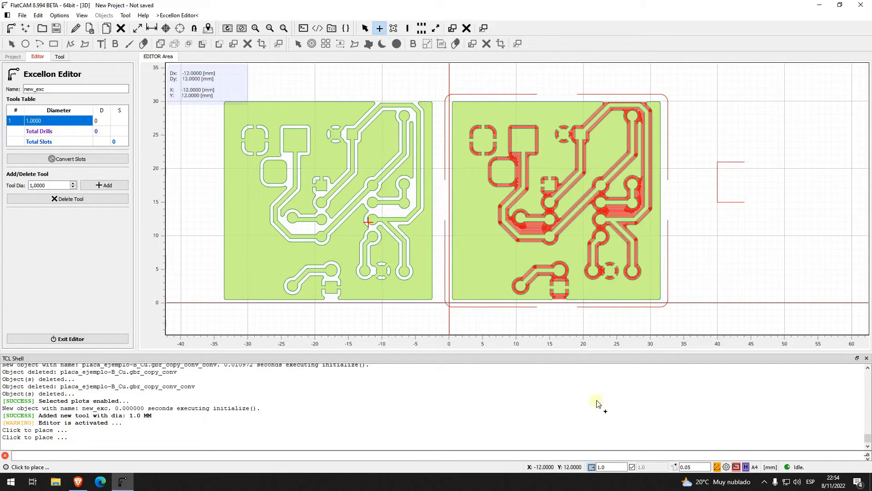
{"action": "left_click", "coordinate": [591, 467]}
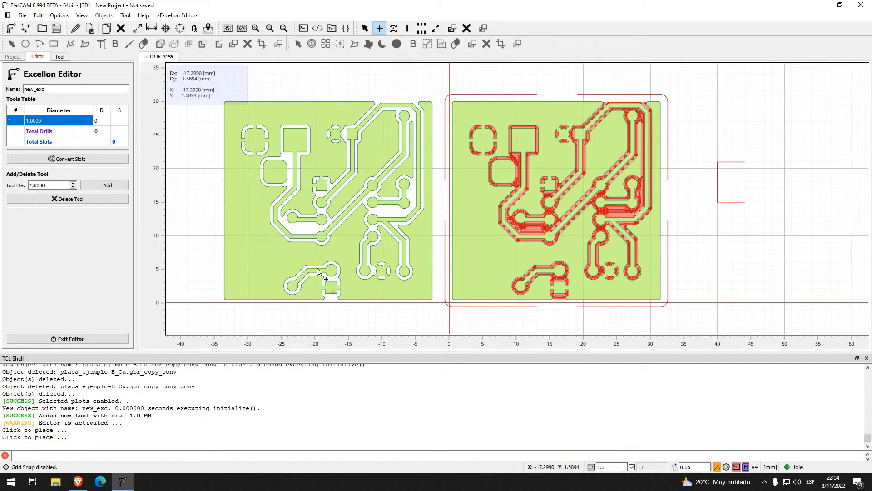
{"action": "left_click", "coordinate": [255, 141]}
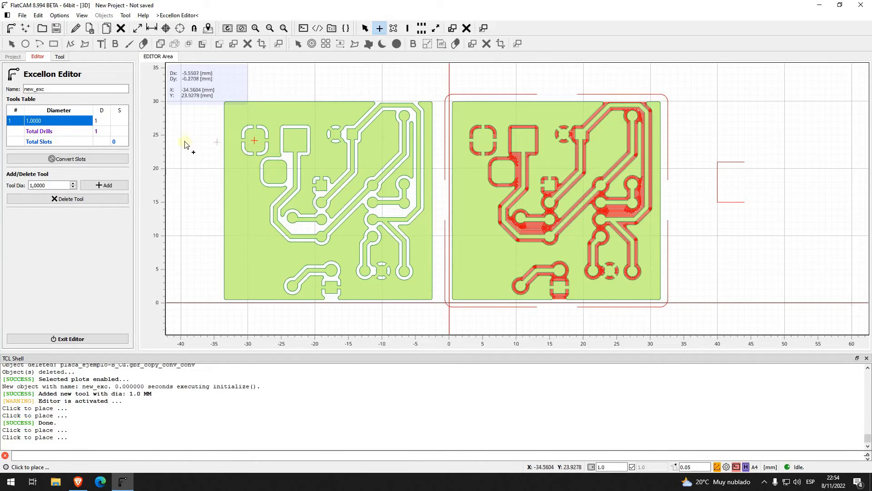
Step: Add a 2 mm drill tool and place drills in the copied board's square pad and the rounded pad below it
{"action": "double_click", "coordinate": [45, 186]}
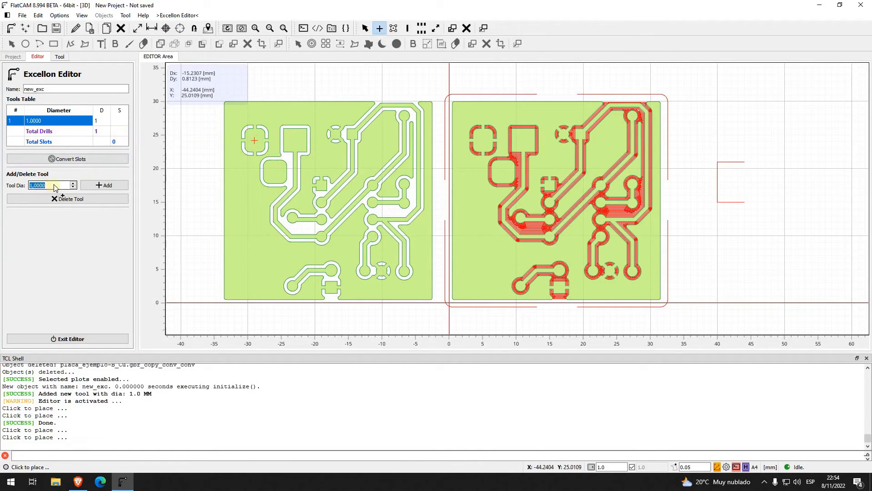
{"action": "type", "text": "2"}
{"action": "key", "text": "Return"}
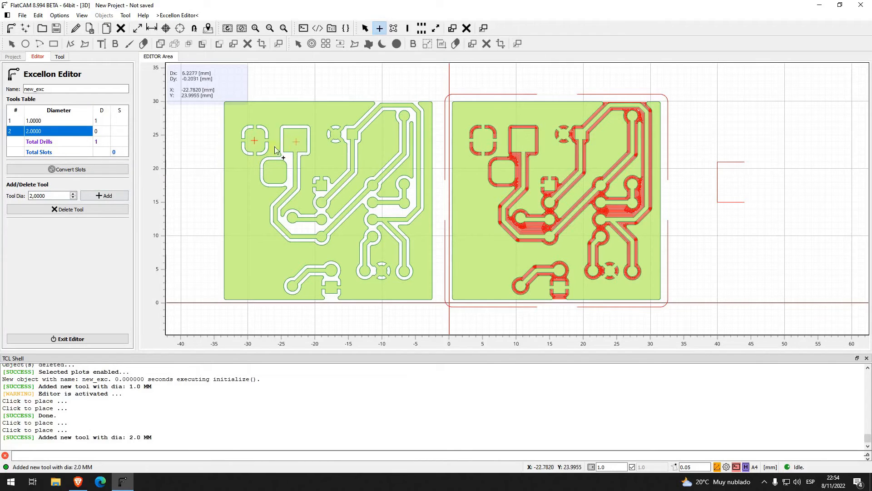
{"action": "left_click", "coordinate": [50, 131]}
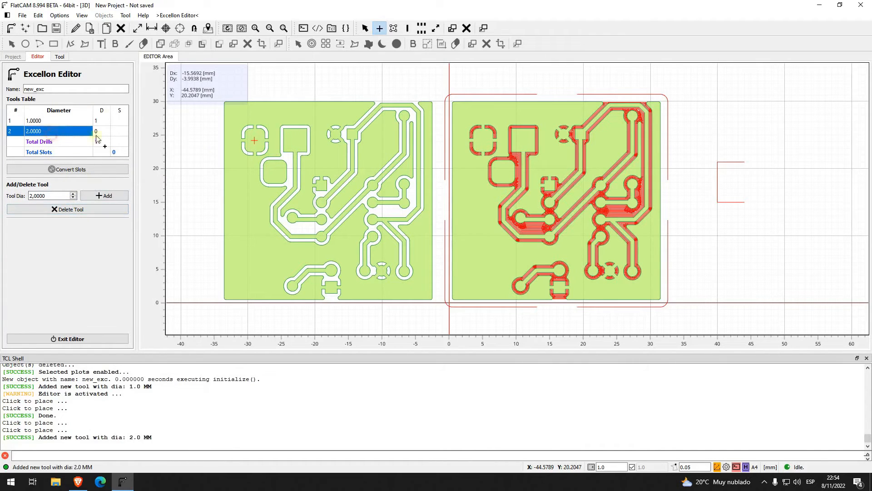
{"action": "left_click", "coordinate": [296, 143]}
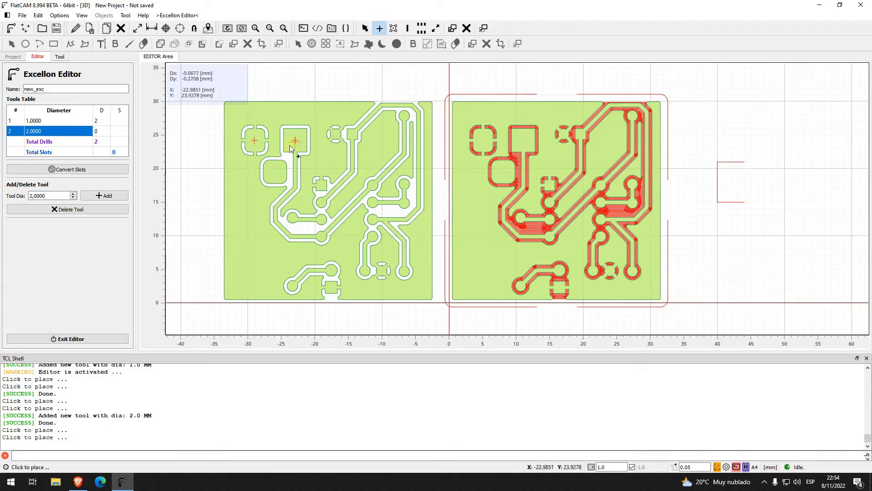
{"action": "left_click", "coordinate": [275, 173]}
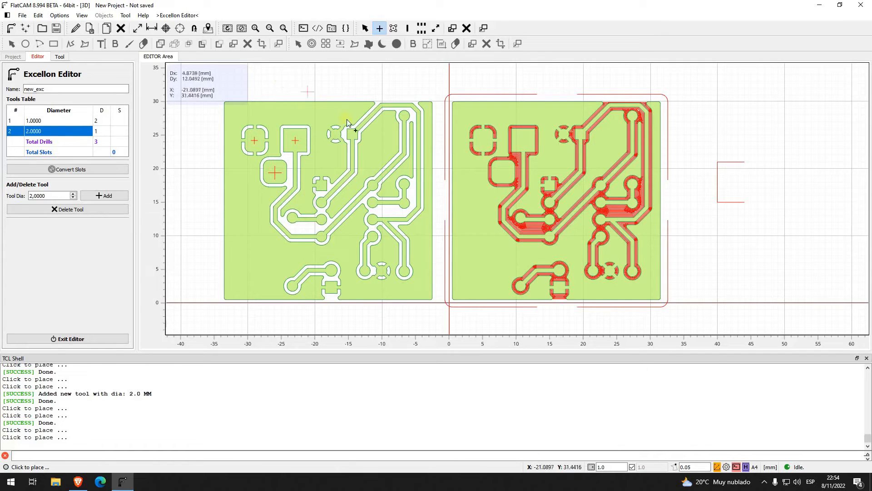
Step: Add a 5 mm drill tool and place a drill in the empty area above the copied board
{"action": "left_click", "coordinate": [58, 197]}
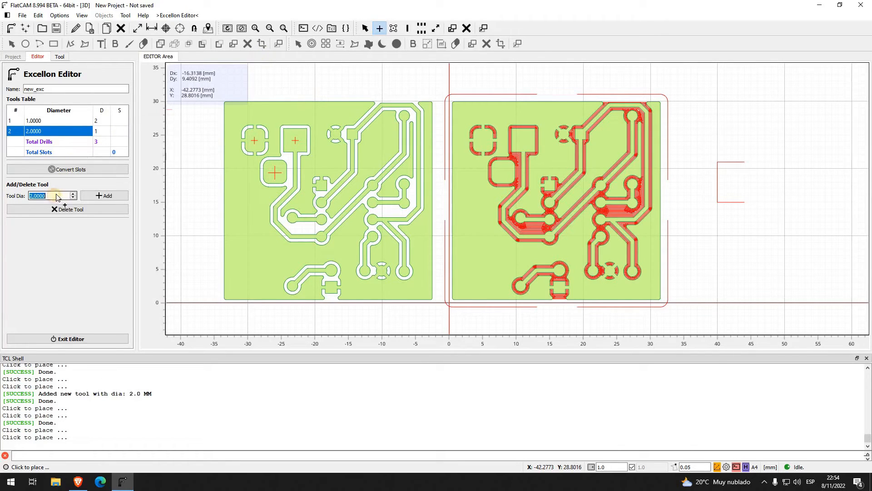
{"action": "type", "text": "5"}
{"action": "left_click", "coordinate": [105, 196]}
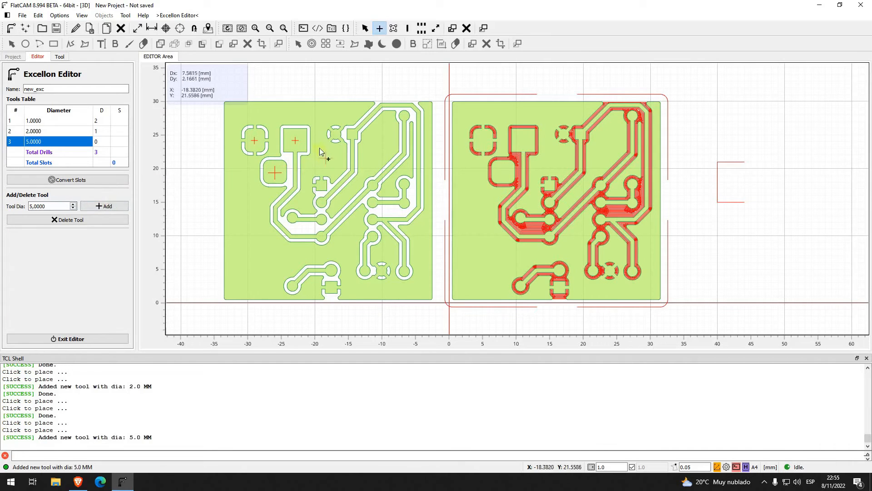
{"action": "left_click", "coordinate": [299, 85]}
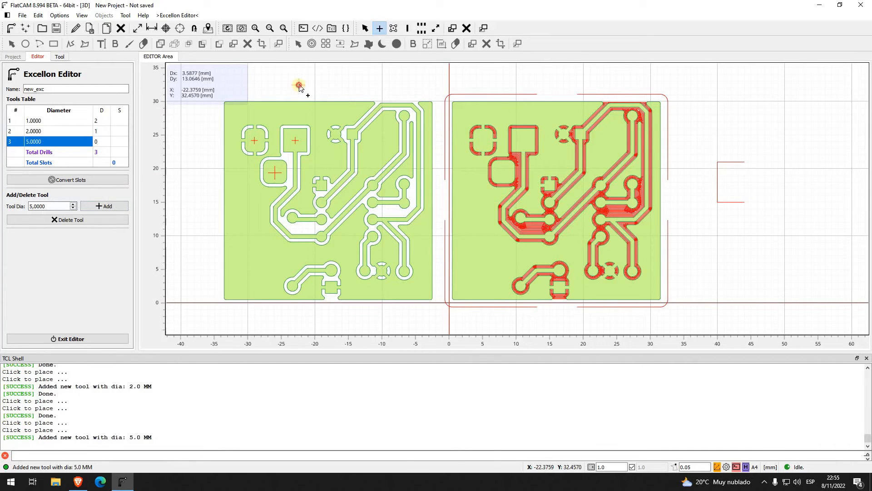
Step: Place a 5 mm drill in the copied board's upper-right area and delete the drills above the board and in the rounded pad
{"action": "left_click", "coordinate": [379, 144]}
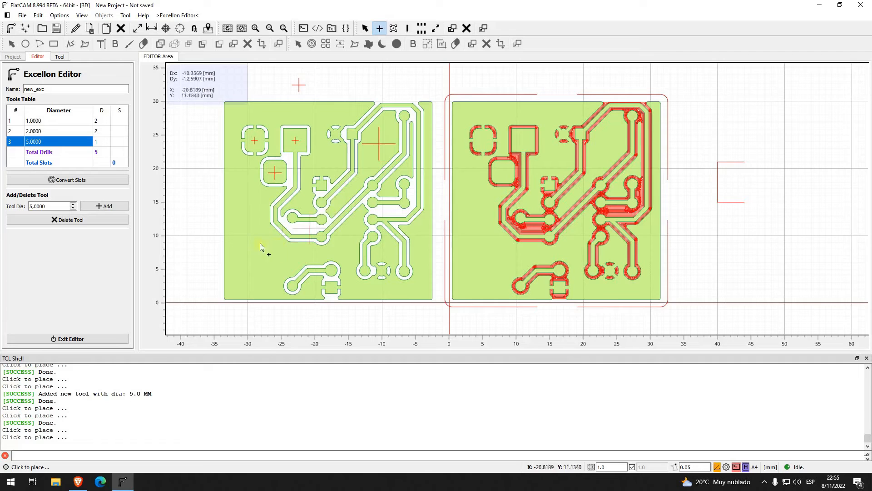
{"action": "left_click", "coordinate": [55, 131]}
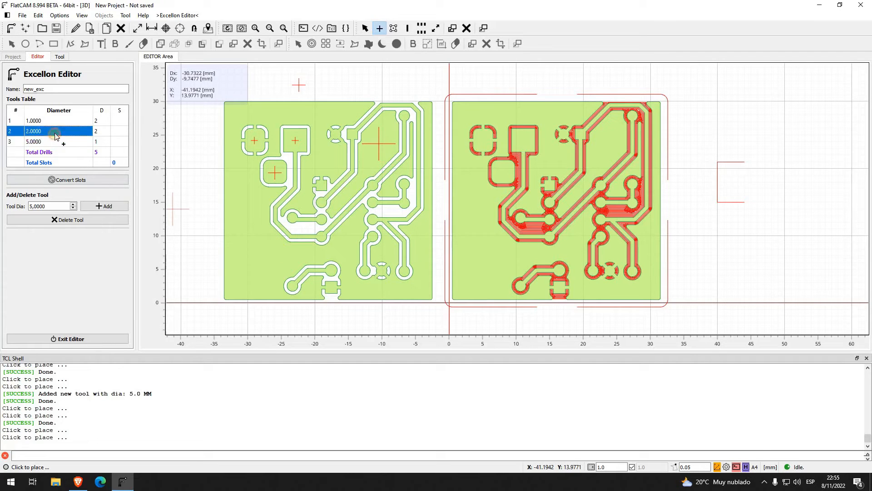
{"action": "left_click", "coordinate": [365, 28]}
{"action": "left_click", "coordinate": [299, 85]}
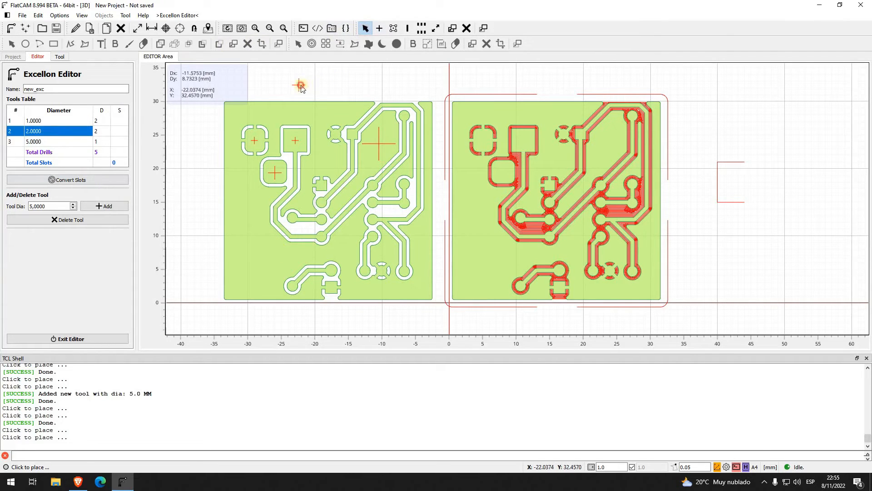
{"action": "key", "text": "Delete"}
{"action": "left_click", "coordinate": [275, 173]}
{"action": "key", "text": "Delete"}
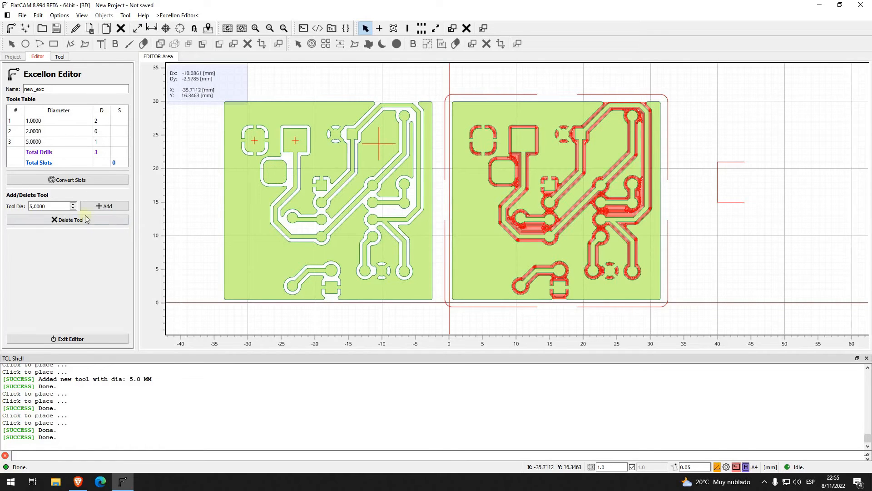
Step: Exit the Excellon Editor saving the edited object, and reopen new_exc_edit for editing
{"action": "left_click", "coordinate": [106, 342]}
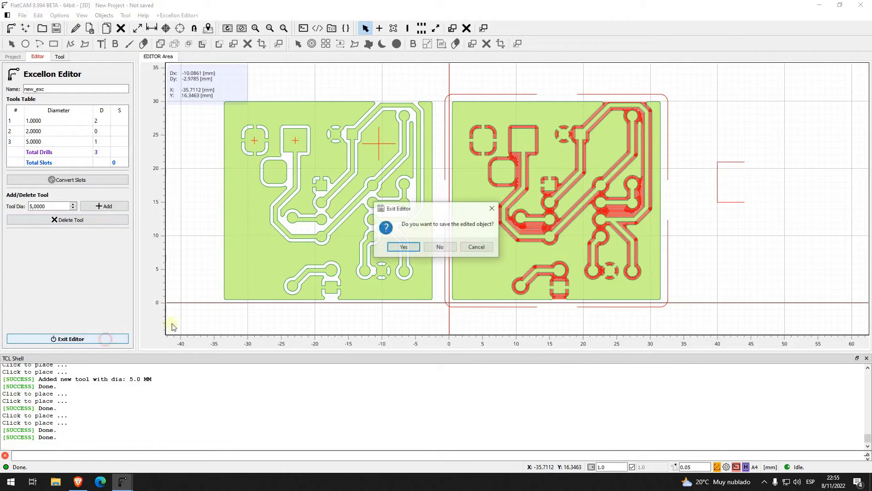
{"action": "left_click", "coordinate": [407, 247]}
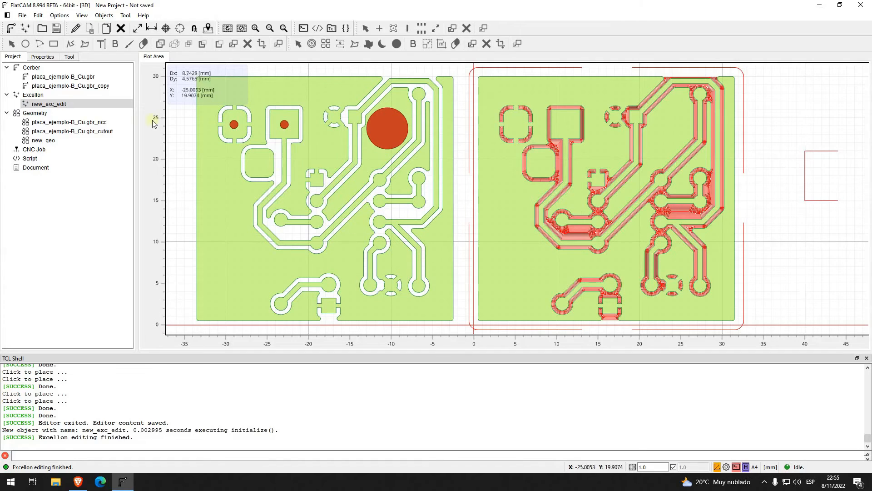
{"action": "right_click", "coordinate": [60, 102]}
{"action": "left_click", "coordinate": [47, 103]}
{"action": "left_click", "coordinate": [77, 30]}
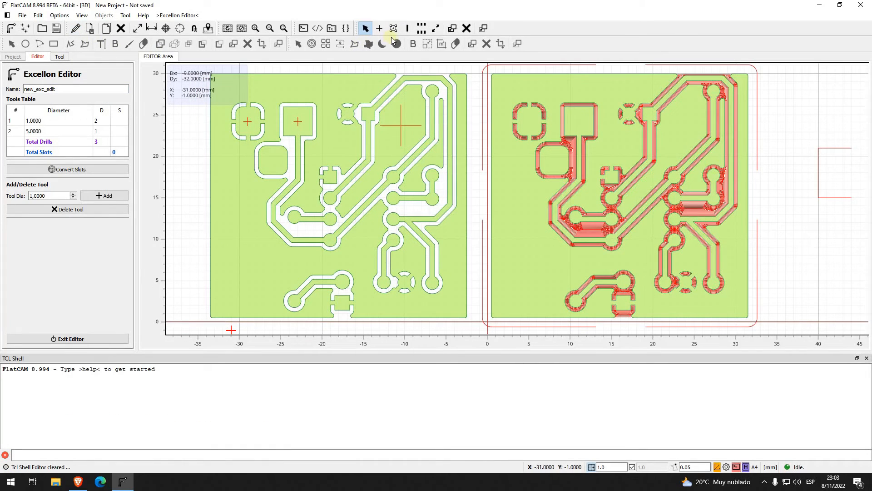
Step: Set up a linear drill array along X for the 1 mm tool, with 10 drills at 1 mm pitch
{"action": "left_click", "coordinate": [393, 29]}
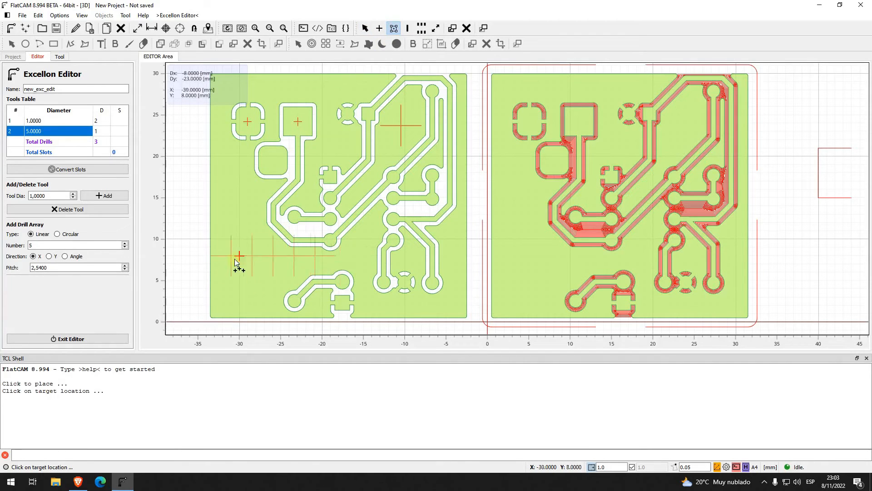
{"action": "key", "text": "Escape"}
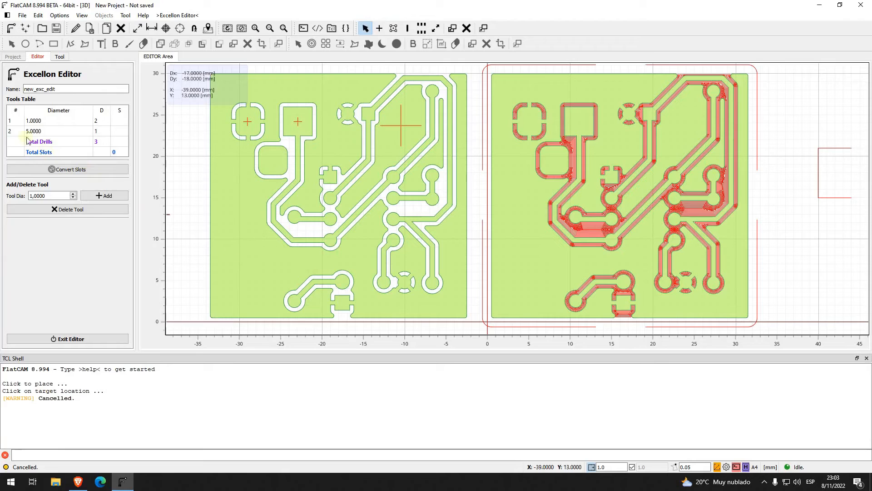
{"action": "left_click", "coordinate": [14, 122]}
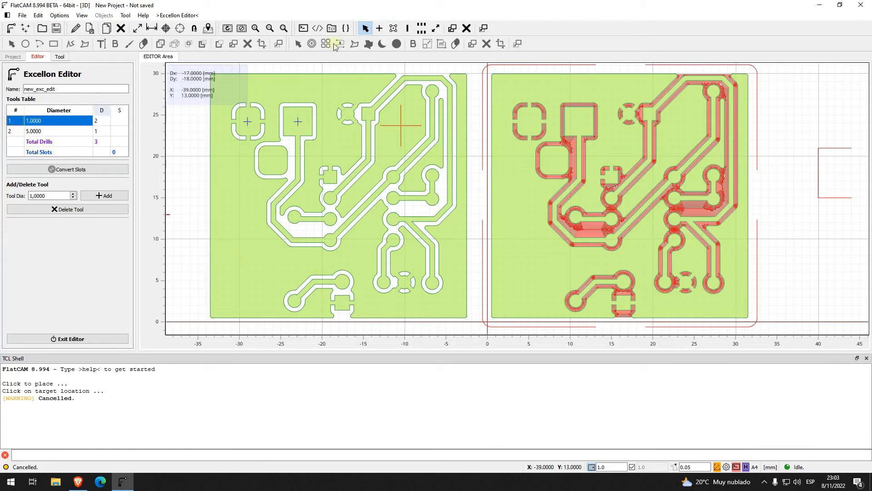
{"action": "left_click", "coordinate": [393, 28]}
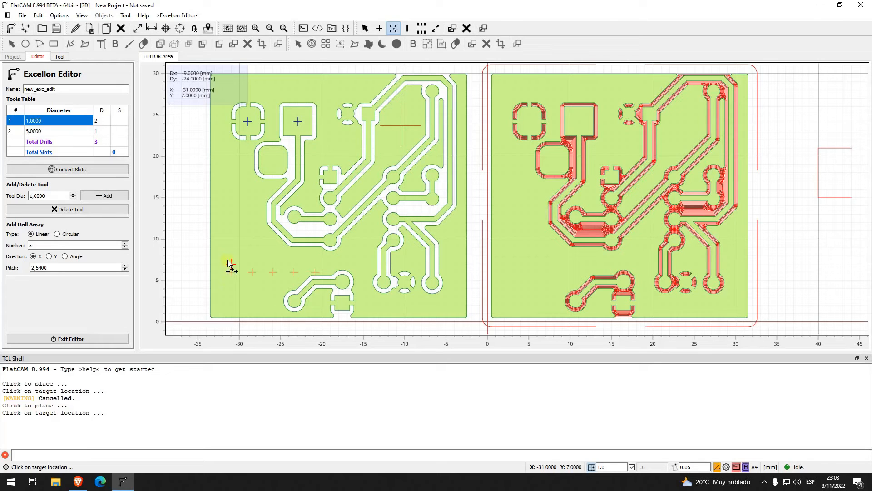
{"action": "left_click", "coordinate": [86, 245]}
{"action": "type", "text": "10"}
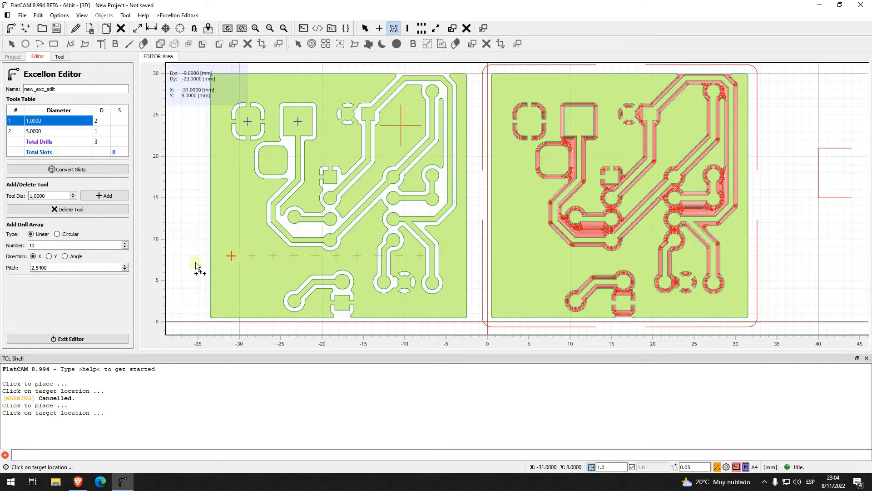
{"action": "left_click", "coordinate": [61, 267]}
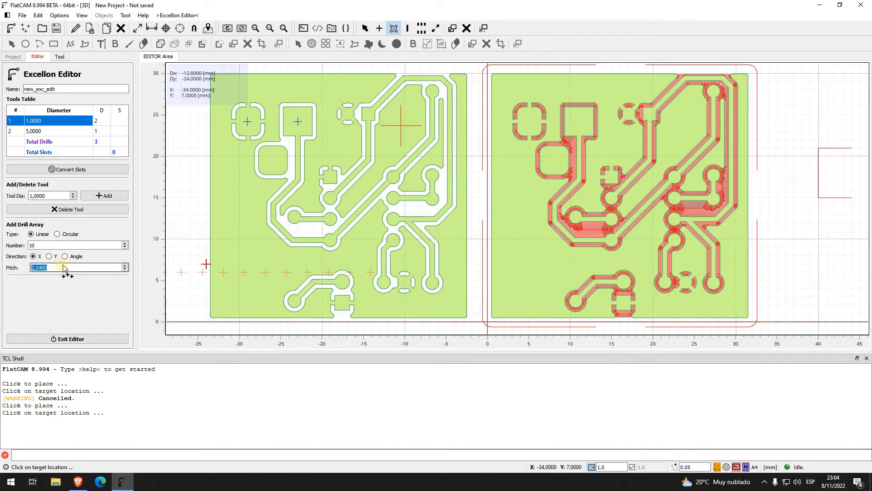
{"action": "left_click", "coordinate": [83, 267]}
{"action": "type", "text": "1"}
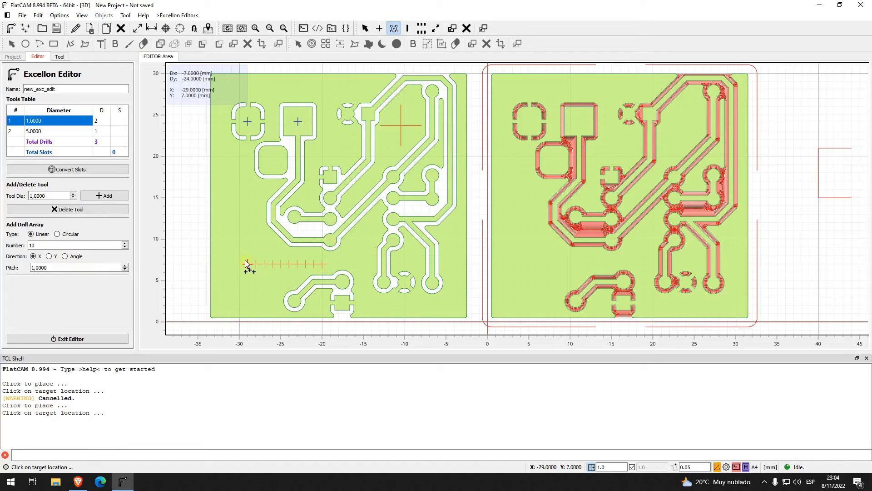
Step: Place a 5 mm long slot along X in the copied board's lower-left area with the 1 mm tool, and delete it
{"action": "left_click", "coordinate": [408, 29]}
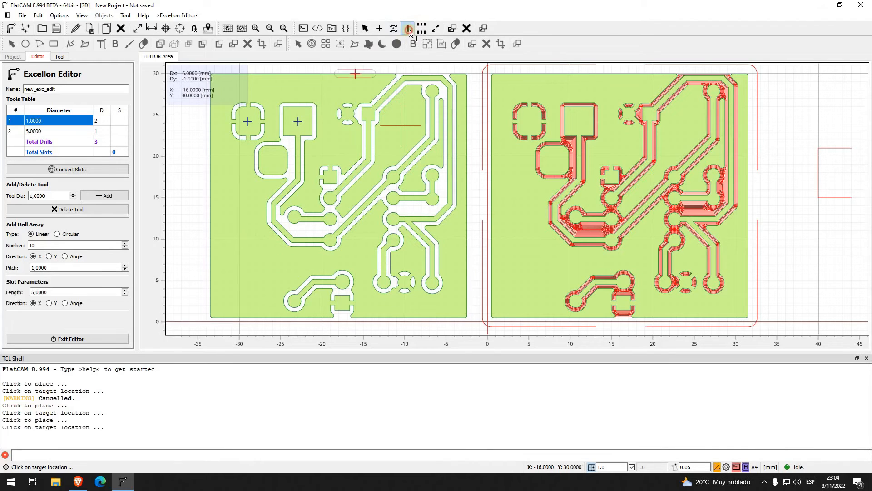
{"action": "left_click", "coordinate": [246, 272]}
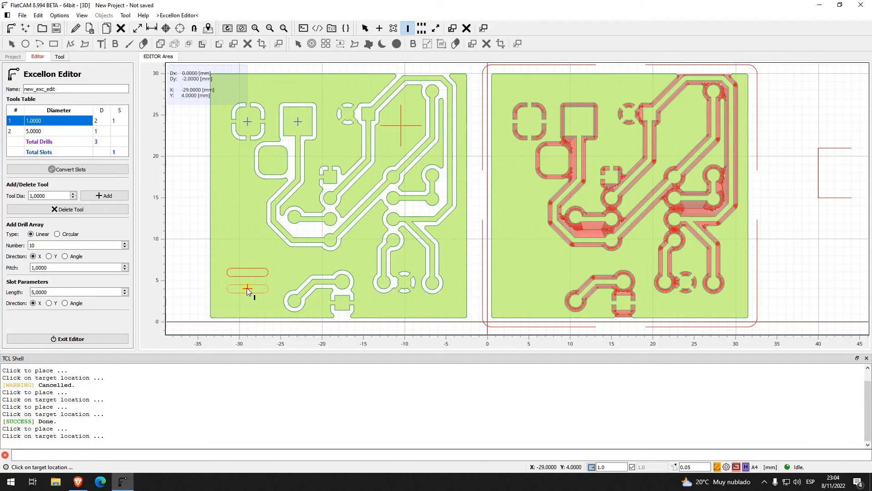
{"action": "key", "text": "Escape"}
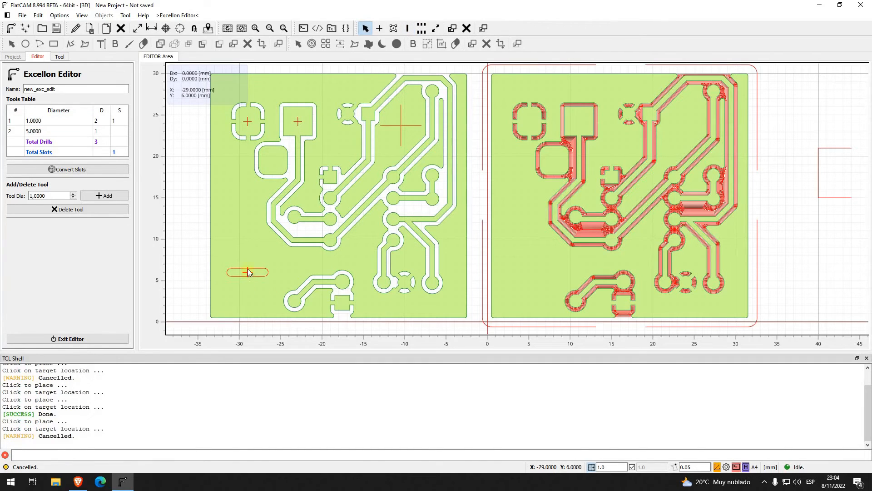
{"action": "left_click", "coordinate": [248, 272]}
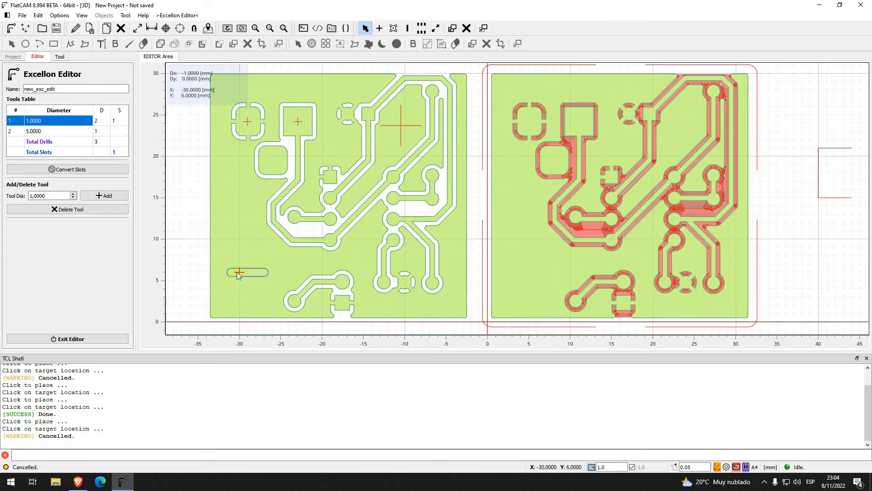
{"action": "key", "text": "Delete"}
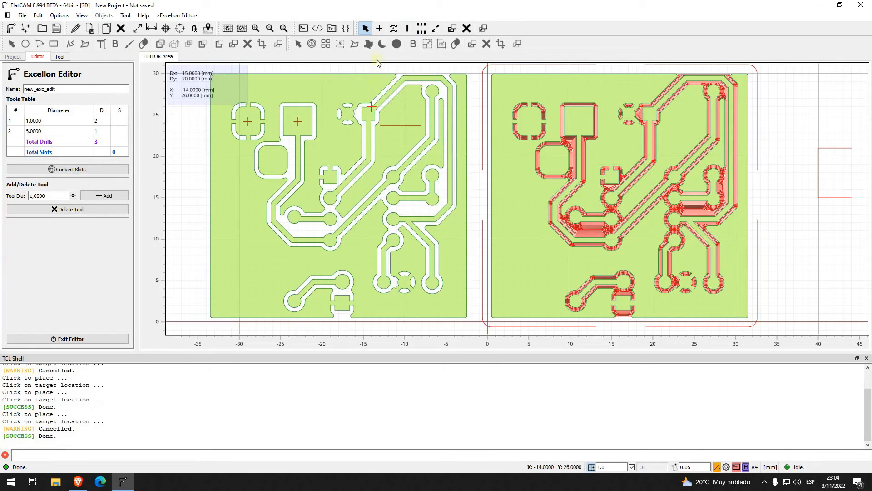
Step: Turn off grid snapping and place a linear array of three 1 mm drills at 1 mm pitch in the copied board's rounded pad
{"action": "left_click", "coordinate": [379, 29]}
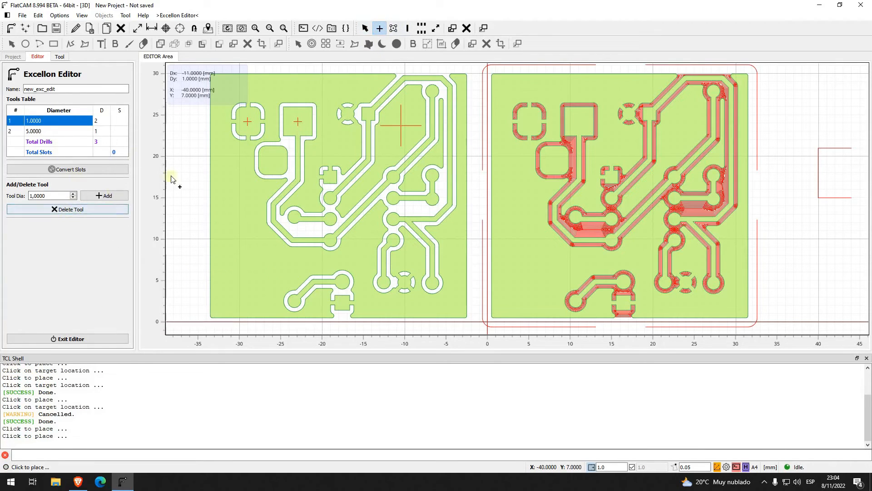
{"action": "left_click", "coordinate": [394, 28]}
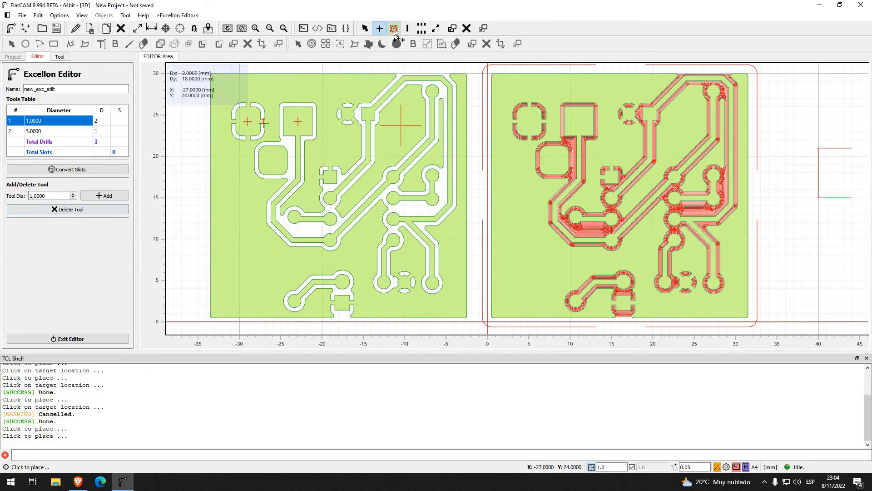
{"action": "left_click", "coordinate": [79, 245]}
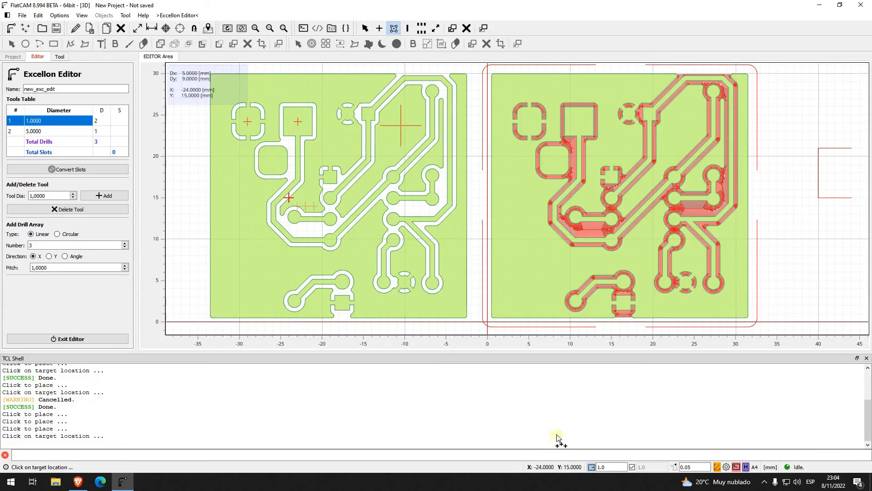
{"action": "left_click", "coordinate": [591, 467]}
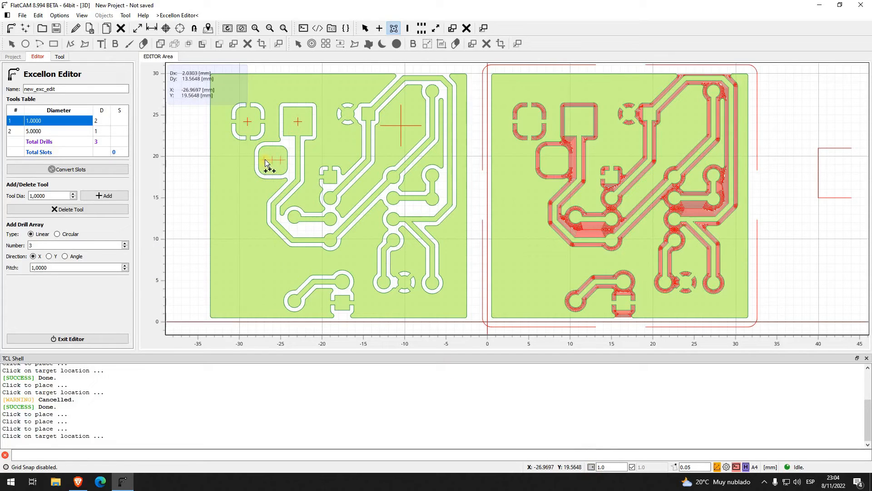
{"action": "left_click", "coordinate": [265, 162]}
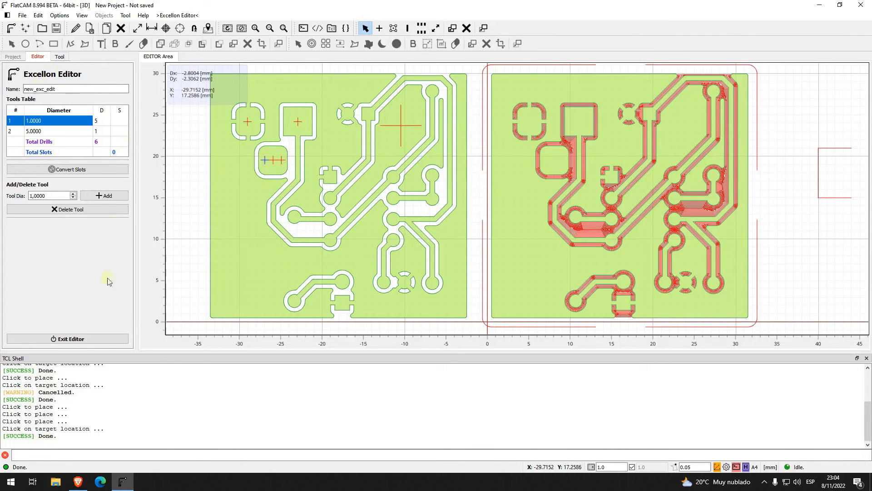
Step: Exit the Excellon Editor saving the edited object, and return to the project's object list
{"action": "left_click", "coordinate": [91, 341]}
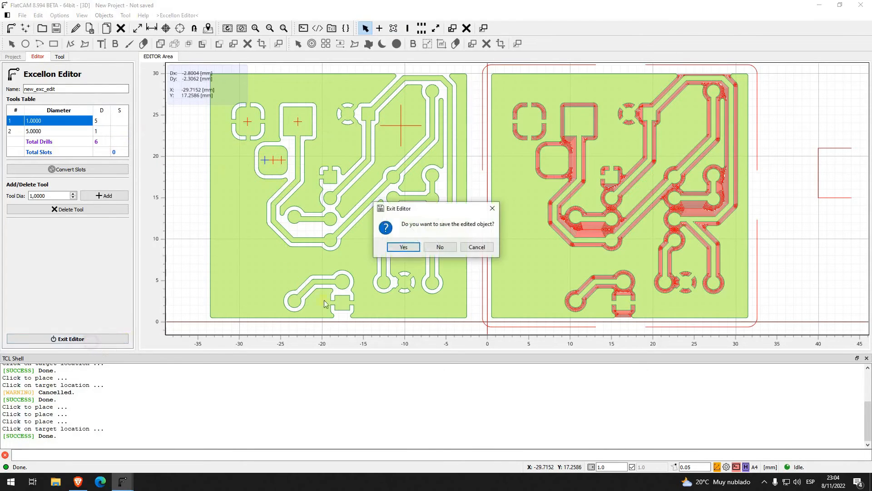
{"action": "left_click", "coordinate": [408, 249]}
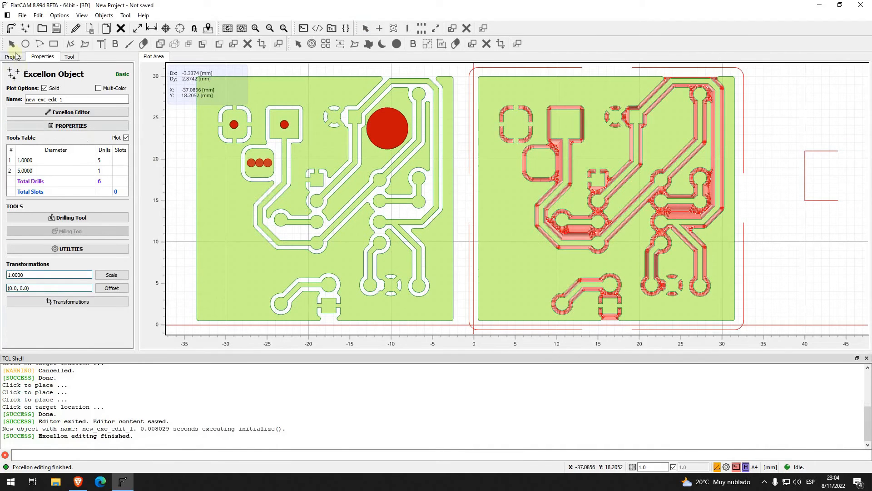
{"action": "left_click", "coordinate": [16, 56]}
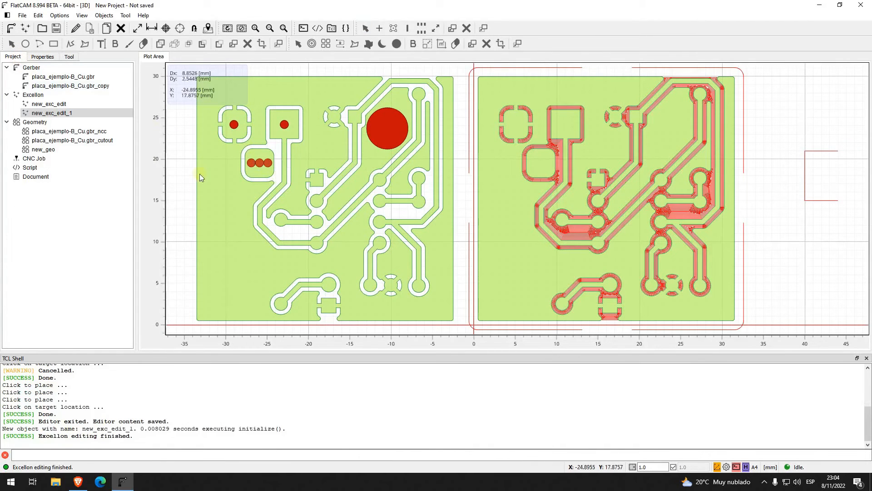
Step: Disable the plot of the Excellon object new_exc_edit
{"action": "left_click", "coordinate": [62, 116]}
{"action": "left_click", "coordinate": [49, 104]}
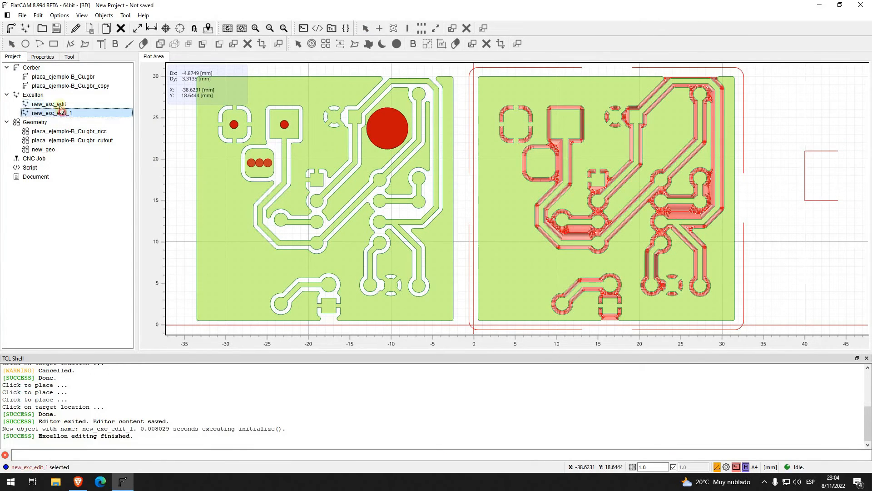
{"action": "right_click", "coordinate": [61, 105]}
{"action": "left_click", "coordinate": [87, 121]}
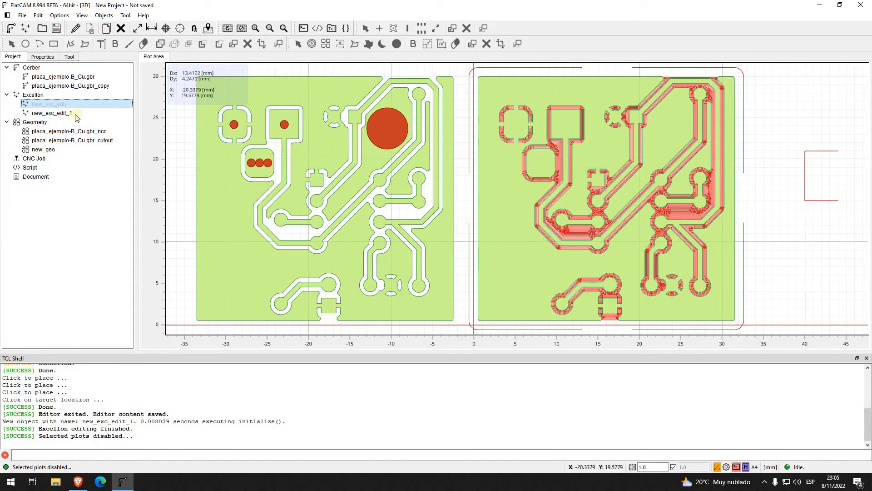
Step: Open the Excellon file placa_ejemplo-PTH.drl in the project
{"action": "left_click", "coordinate": [70, 114]}
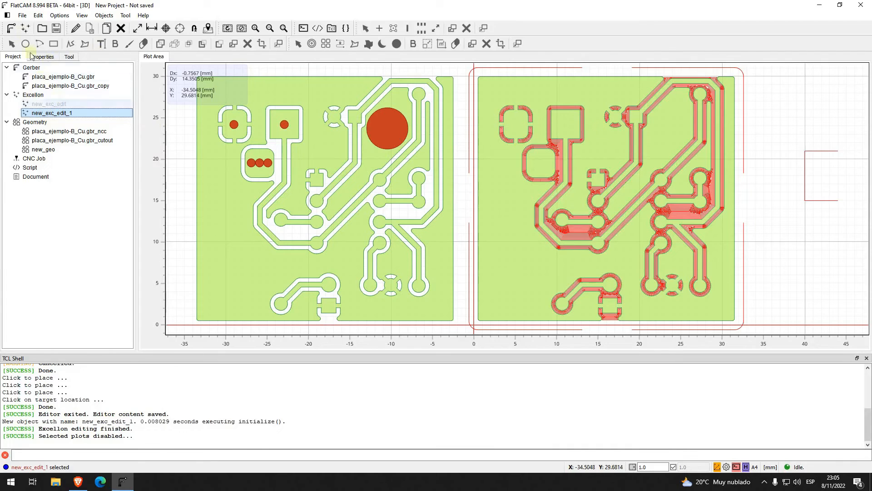
{"action": "left_click", "coordinate": [25, 28]}
{"action": "double_click", "coordinate": [201, 107]}
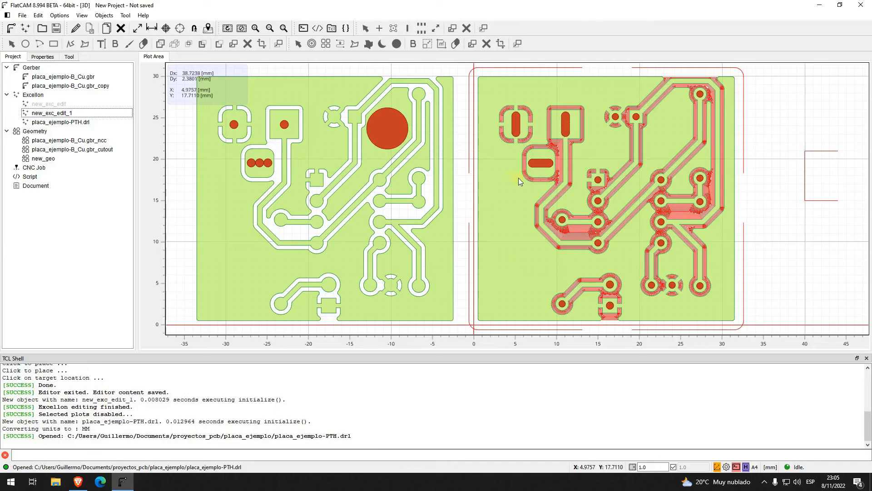
Step: Open the properties of placa_ejemplo-PTH.drl and examine the tool diameters with their drill and slot counts
{"action": "left_click", "coordinate": [543, 165]}
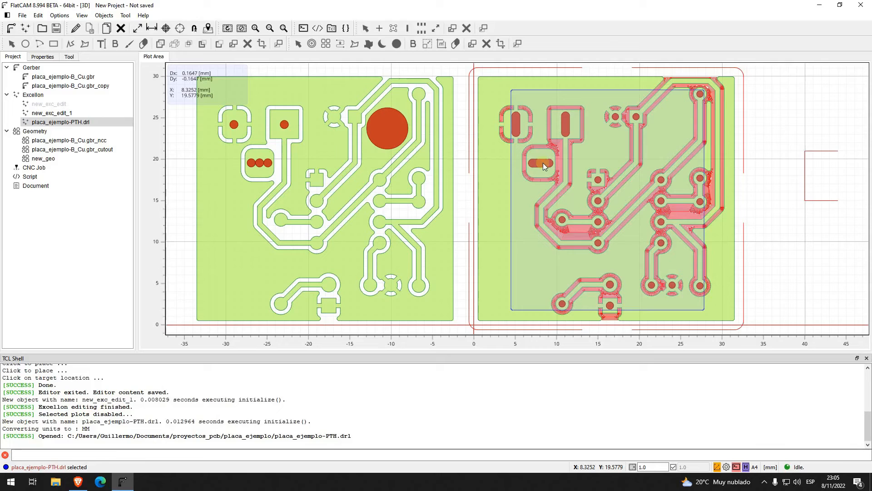
{"action": "double_click", "coordinate": [45, 122]}
{"action": "left_click", "coordinate": [29, 161]}
{"action": "left_click", "coordinate": [29, 170]}
{"action": "left_click", "coordinate": [31, 161]}
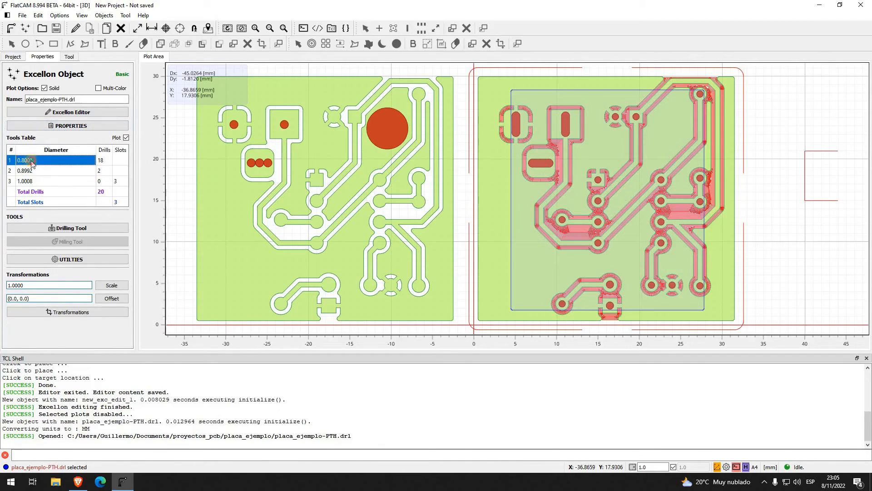
{"action": "left_click", "coordinate": [30, 170]}
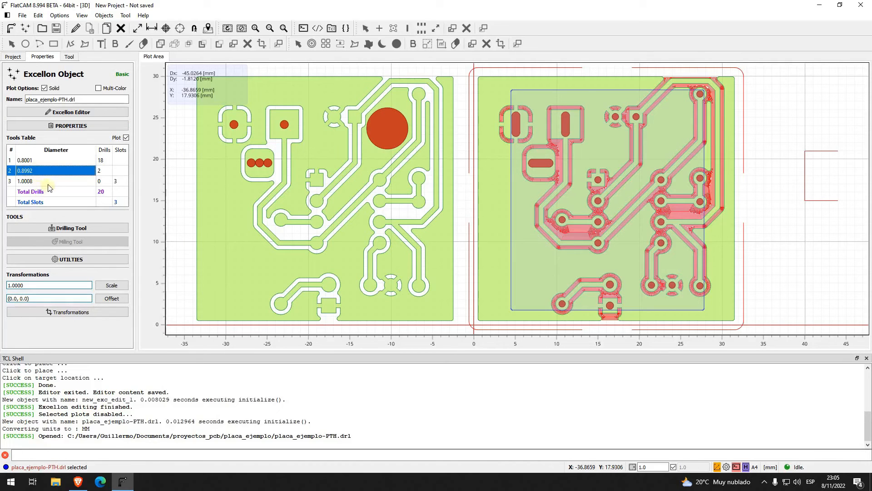
{"action": "left_click", "coordinate": [31, 161]}
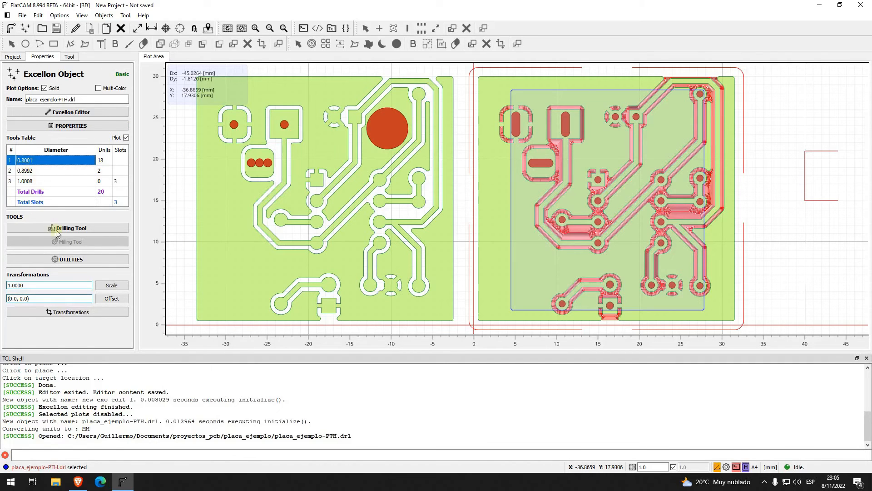
Step: Open placa_ejemplo-PTH.drl in the Excellon Editor and set the diameters of its first two tools to 0.8 mm
{"action": "left_click", "coordinate": [76, 29]}
{"action": "double_click", "coordinate": [41, 120]}
{"action": "mouse_move", "coordinate": [41, 121]}
{"action": "left_mouse_down"}
{"action": "mouse_move", "coordinate": [32, 121]}
{"action": "mouse_move", "coordinate": [33, 132]}
{"action": "left_mouse_up"}
{"action": "left_click", "coordinate": [43, 132]}
{"action": "double_click", "coordinate": [43, 131]}
{"action": "type", "text": "8000"}
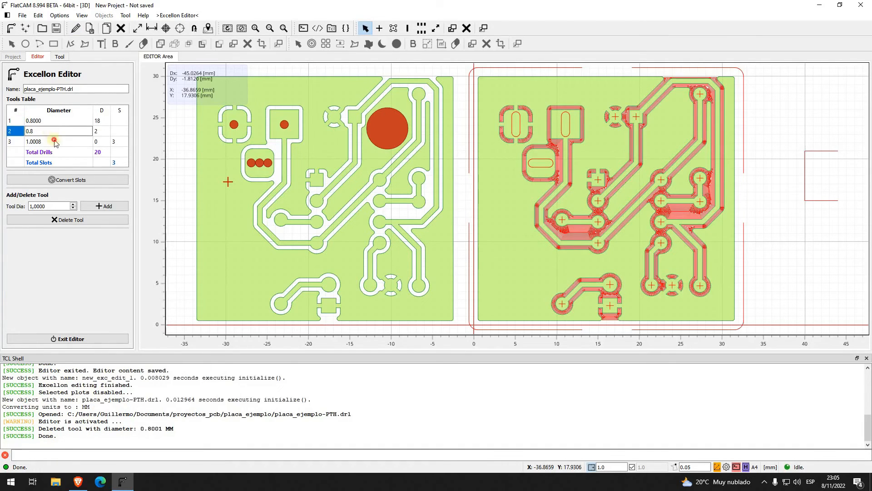
{"action": "key", "text": "Return"}
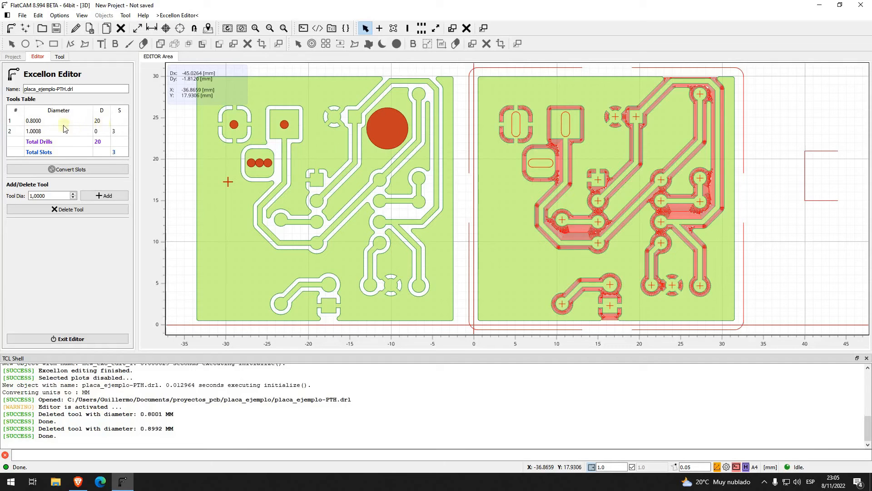
Step: Select the 0.8 mm tool and set up a linear drill array along X with a pitch of 0.8 mm
{"action": "left_click", "coordinate": [34, 123]}
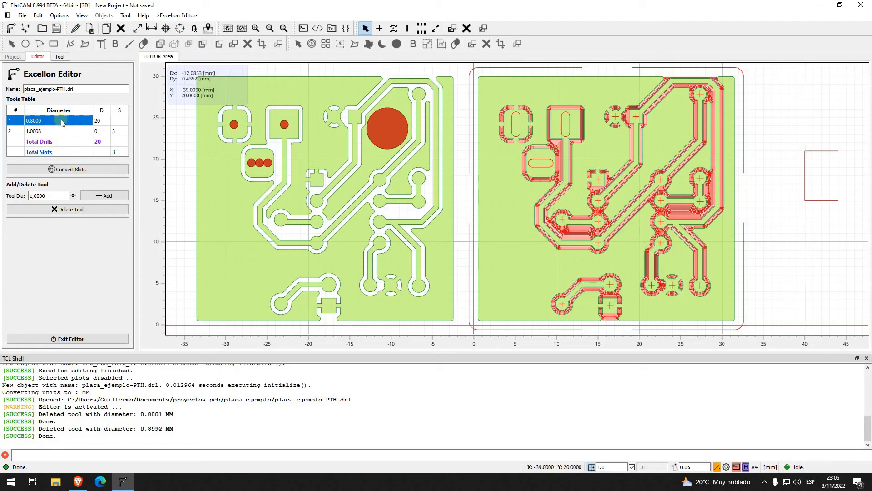
{"action": "left_click", "coordinate": [63, 131]}
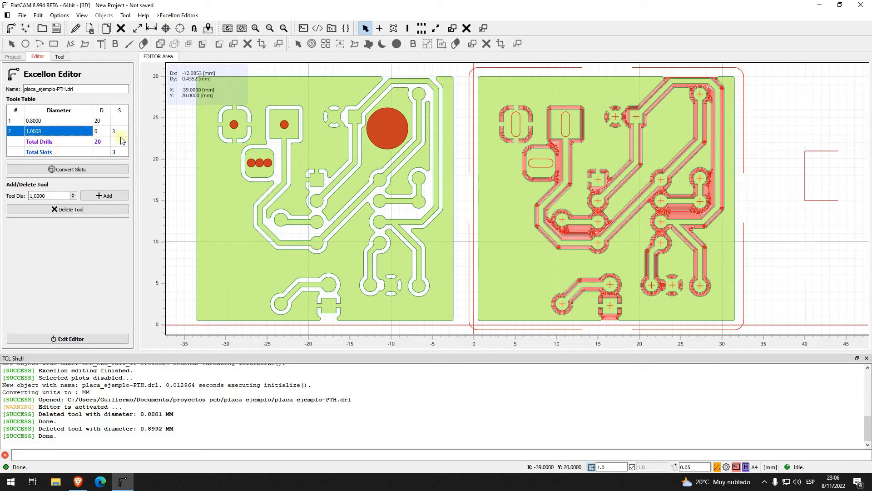
{"action": "left_click", "coordinate": [70, 131]}
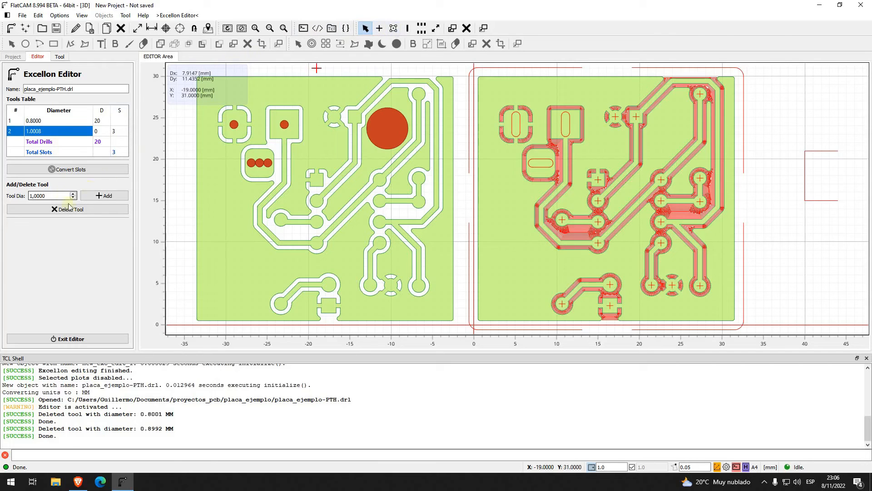
{"action": "left_click", "coordinate": [55, 121]}
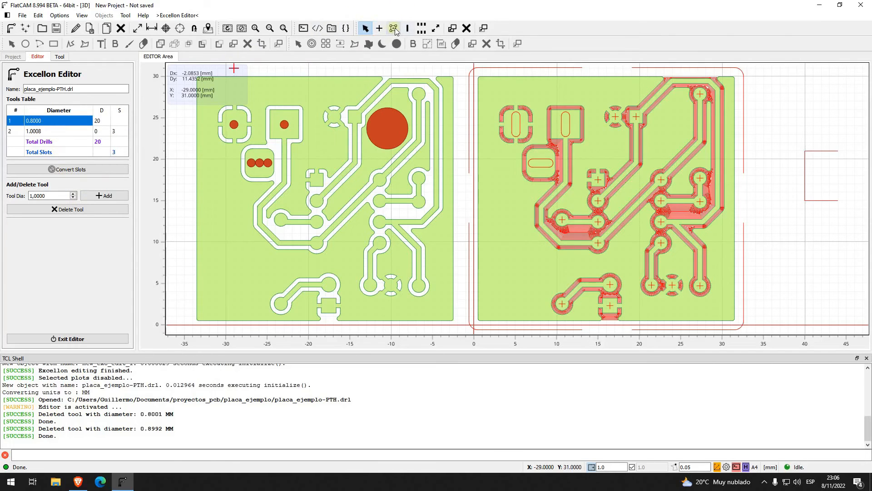
{"action": "left_click", "coordinate": [395, 29]}
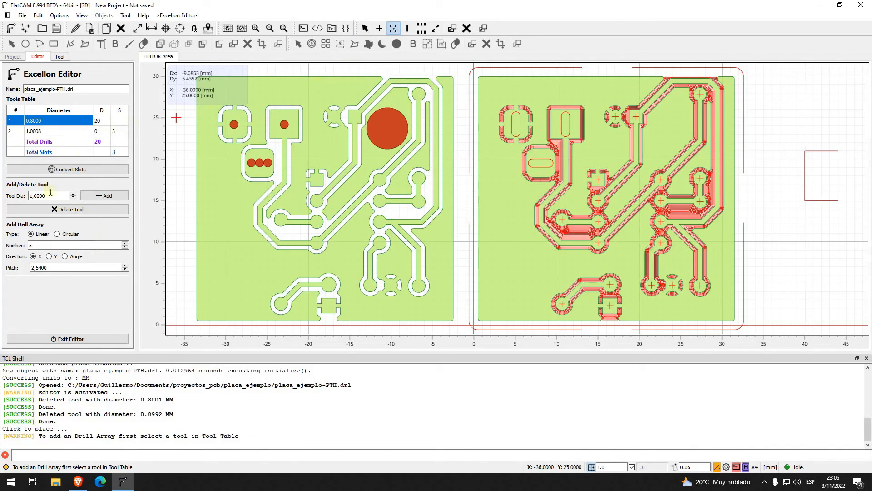
{"action": "double_click", "coordinate": [47, 246]}
{"action": "double_click", "coordinate": [61, 267]}
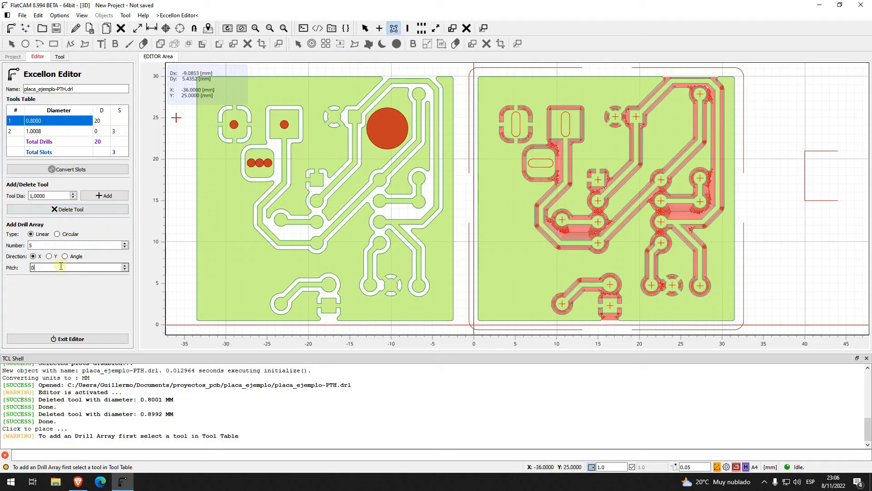
{"action": "type", "text": "0.8"}
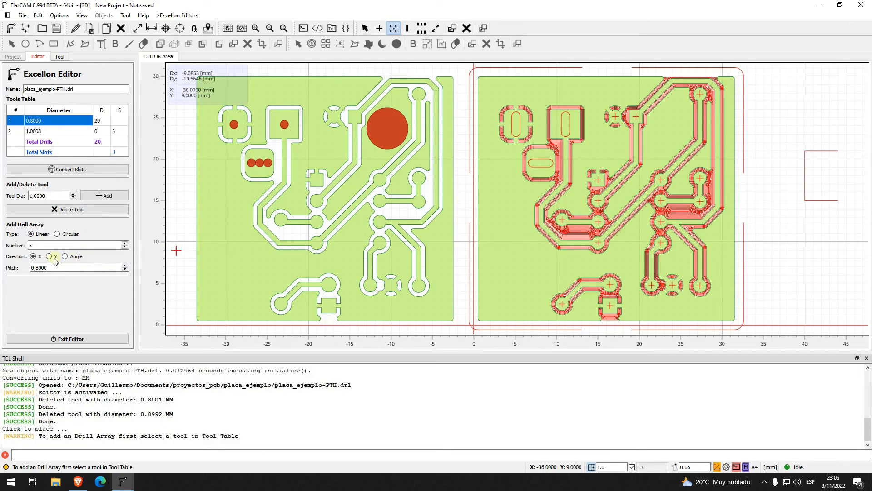
Step: Set the number of drills in the array to 4
{"action": "double_click", "coordinate": [40, 245]}
{"action": "left_click_drag", "start_coordinate": [69, 246], "coordinate": [3, 246]}
{"action": "type", "text": "4"}
{"action": "key", "text": "Delete"}
{"action": "key", "text": "Delete"}
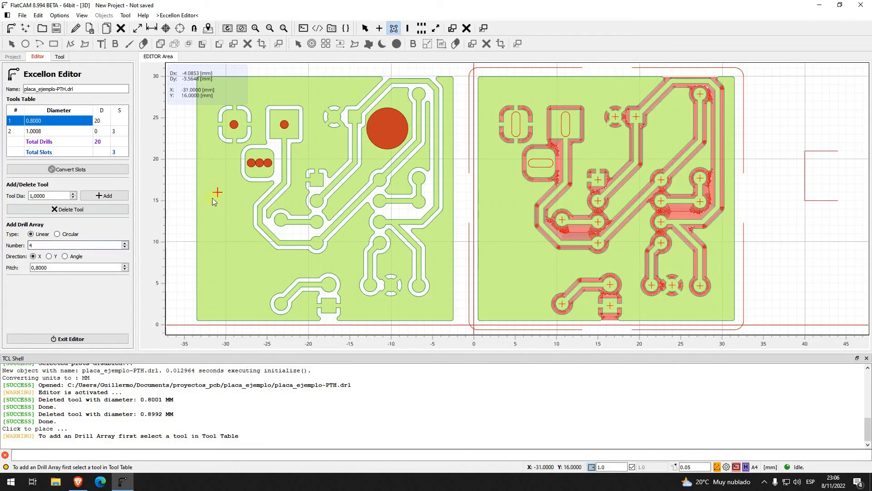
Step: Place a linear X array of 3 drills with the 0.8 mm tool inside the horizontal slot, with grid snapping disabled
{"action": "left_click", "coordinate": [527, 89]}
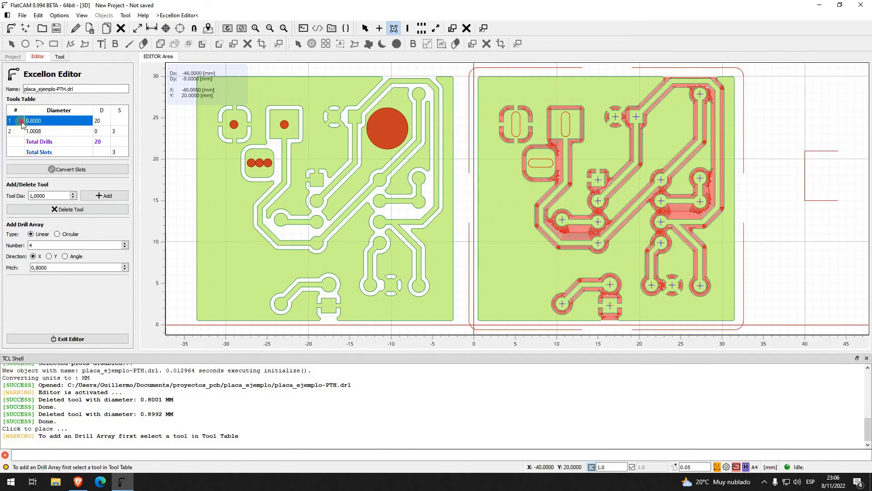
{"action": "left_click", "coordinate": [393, 28]}
{"action": "left_click", "coordinate": [394, 29]}
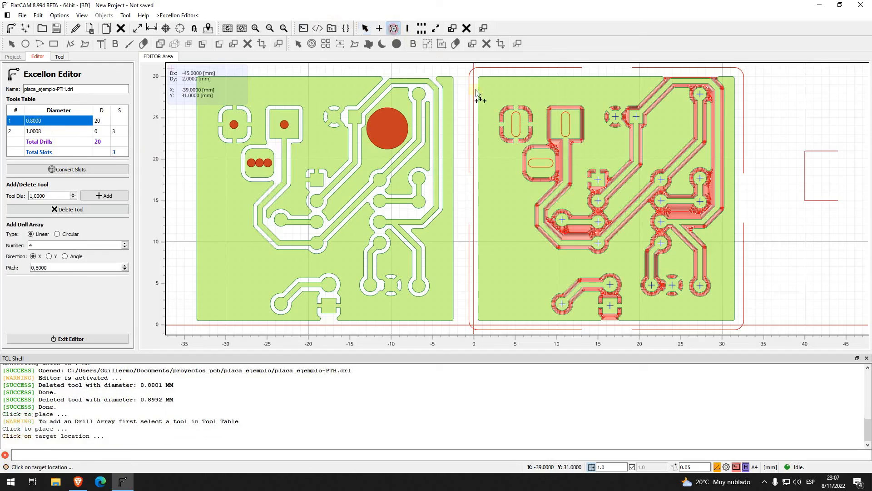
{"action": "double_click", "coordinate": [70, 245]}
{"action": "type", "text": "3"}
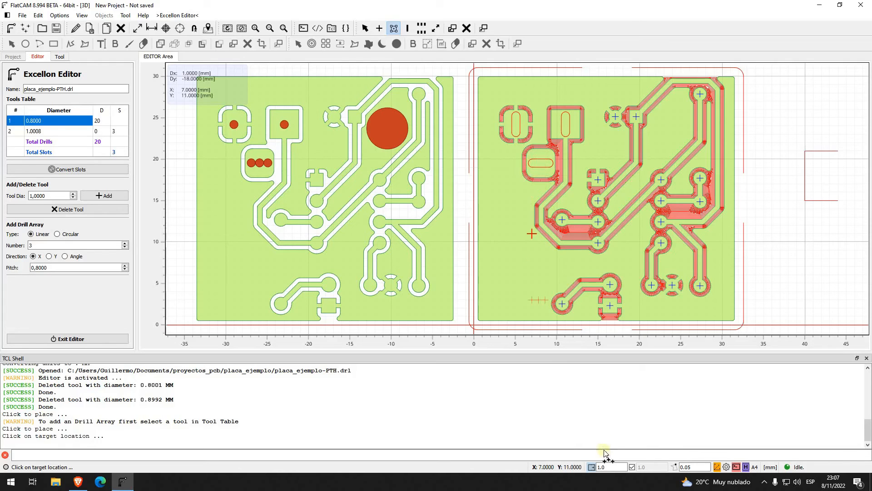
{"action": "left_click", "coordinate": [591, 465]}
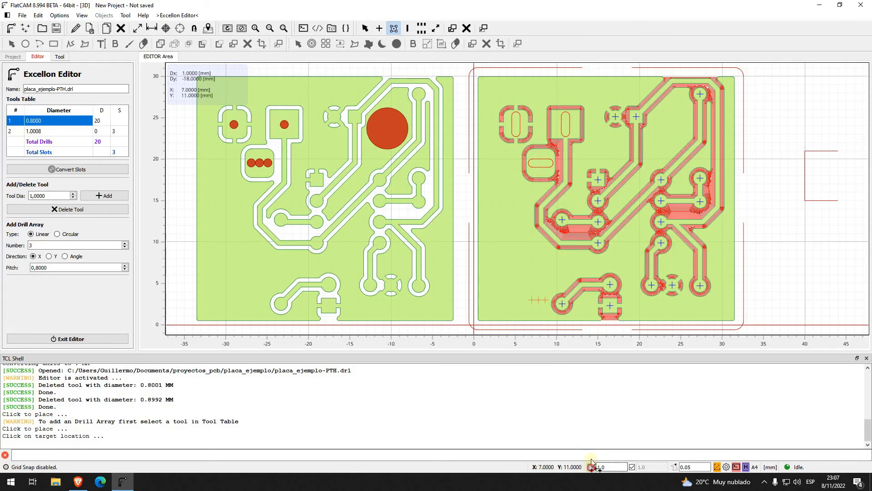
{"action": "left_click", "coordinate": [535, 168]}
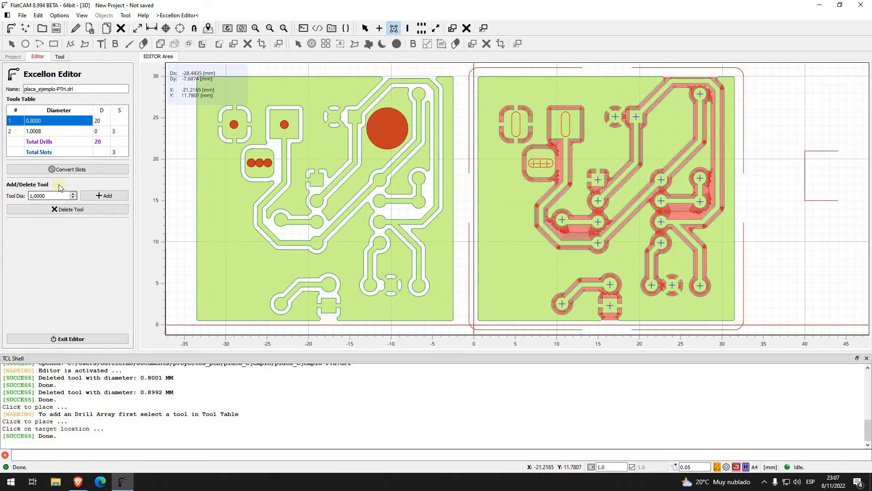
Step: Place a 3-drill array along Y with the 0.8 mm tool inside the vertical slot near X 5
{"action": "left_click", "coordinate": [365, 28]}
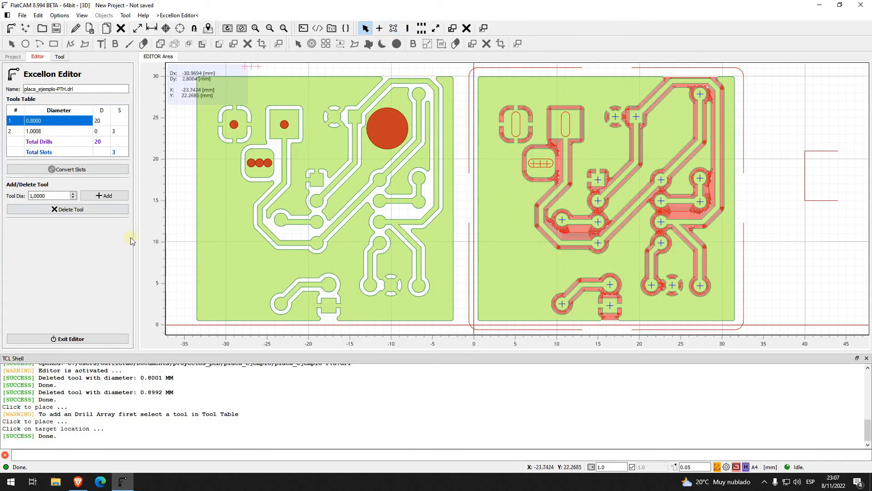
{"action": "left_click", "coordinate": [393, 28]}
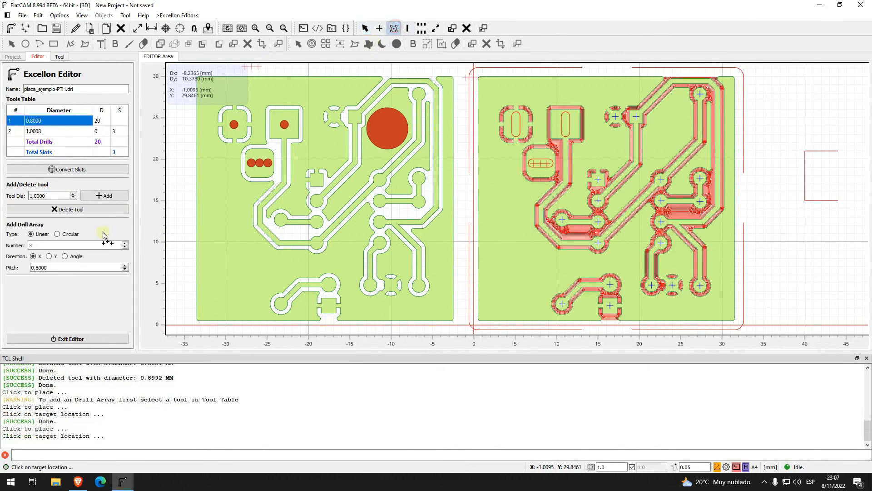
{"action": "left_click", "coordinate": [49, 256]}
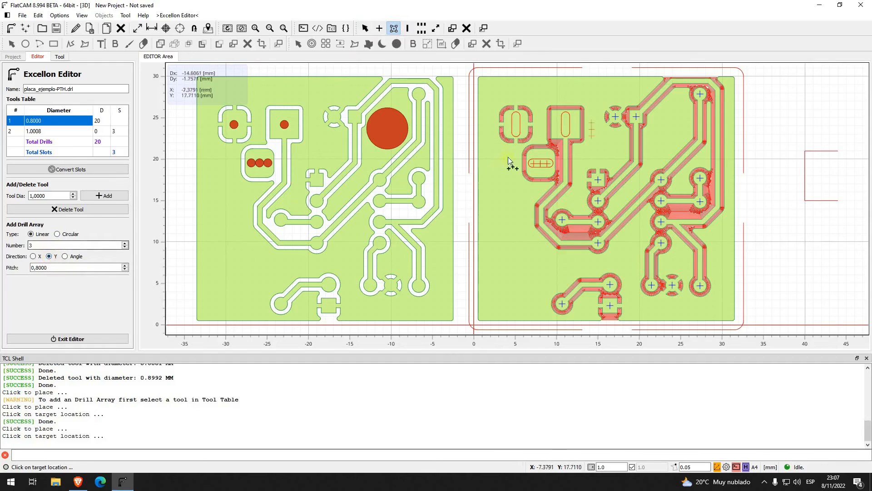
{"action": "left_click", "coordinate": [516, 131]}
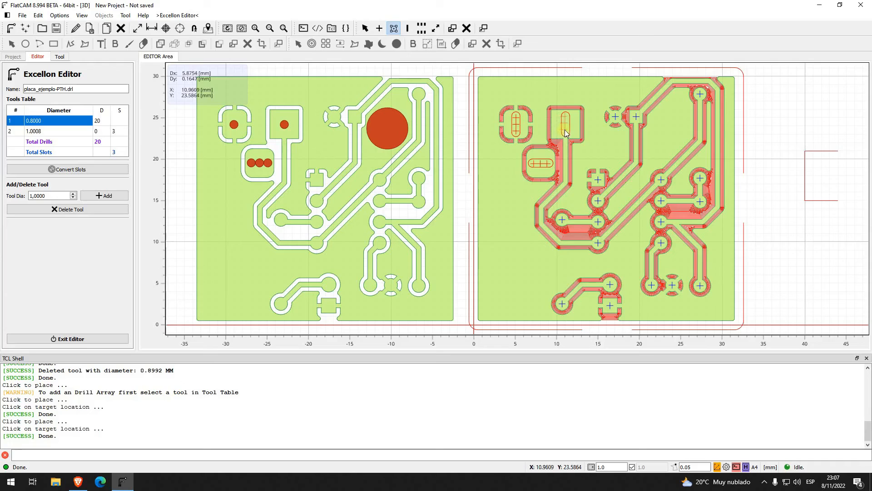
Step: Place another 3-drill array along Y inside the vertical slot near X 11, restarting the drill array command for it
{"action": "left_click", "coordinate": [565, 130]}
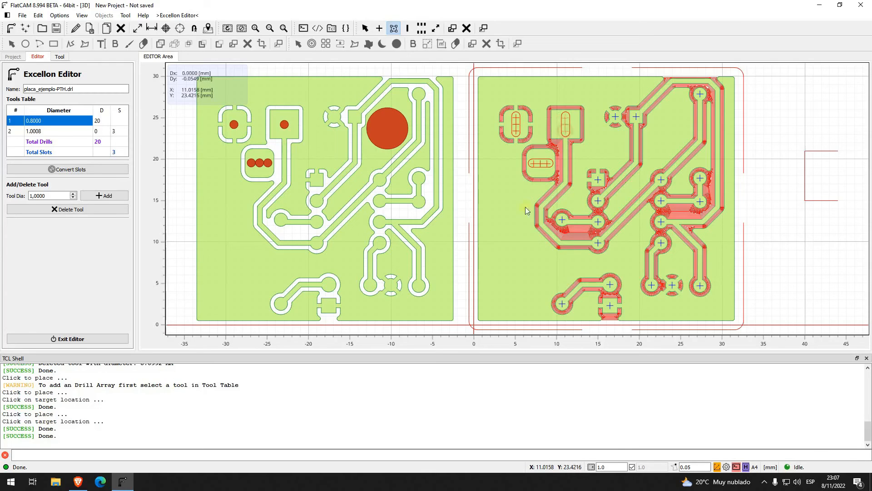
{"action": "left_click", "coordinate": [566, 132]}
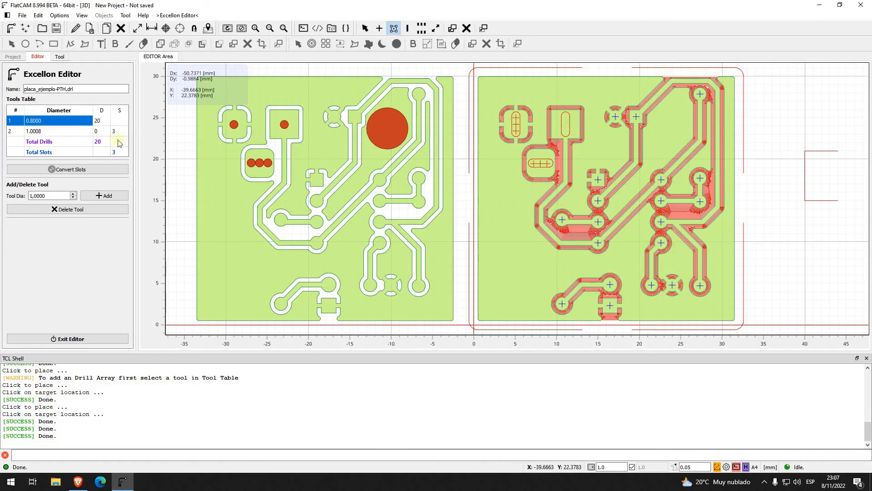
{"action": "left_click", "coordinate": [566, 132]}
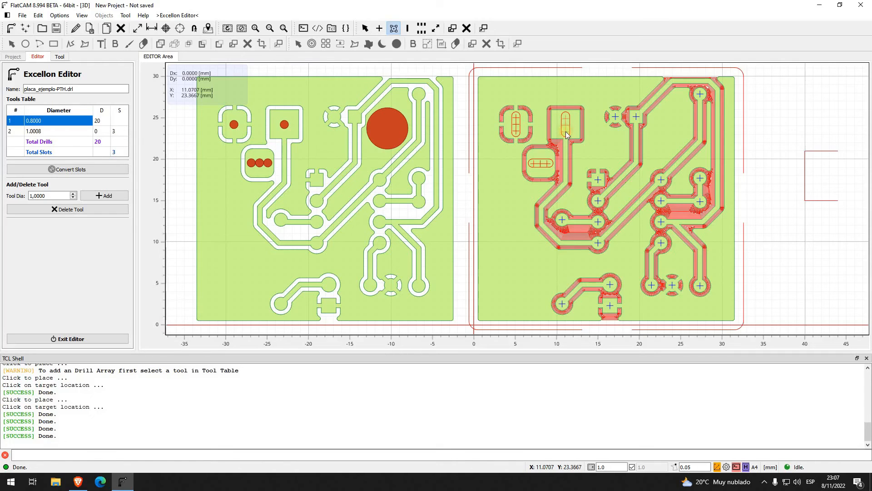
{"action": "left_click", "coordinate": [394, 31]}
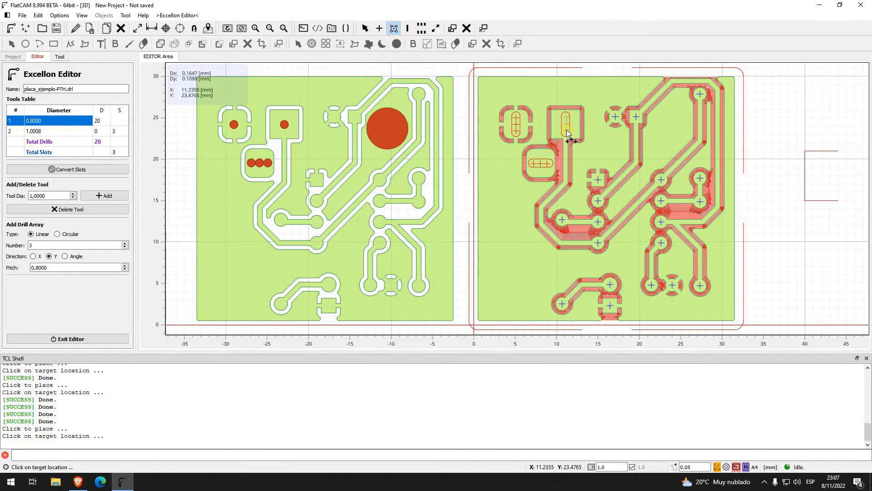
{"action": "left_click", "coordinate": [565, 132]}
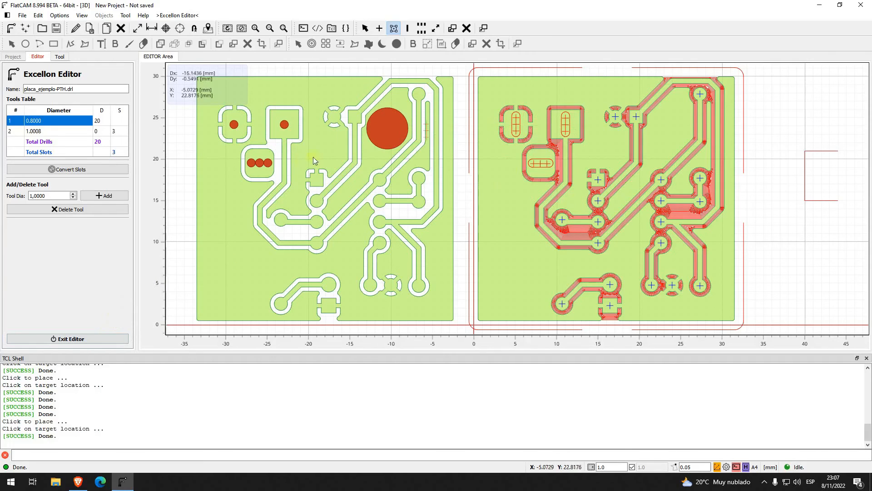
Step: Return to selection mode, select a drill in the vertical slot near X 11, and exit the Excellon Editor saving the edited object
{"action": "left_click", "coordinate": [365, 28]}
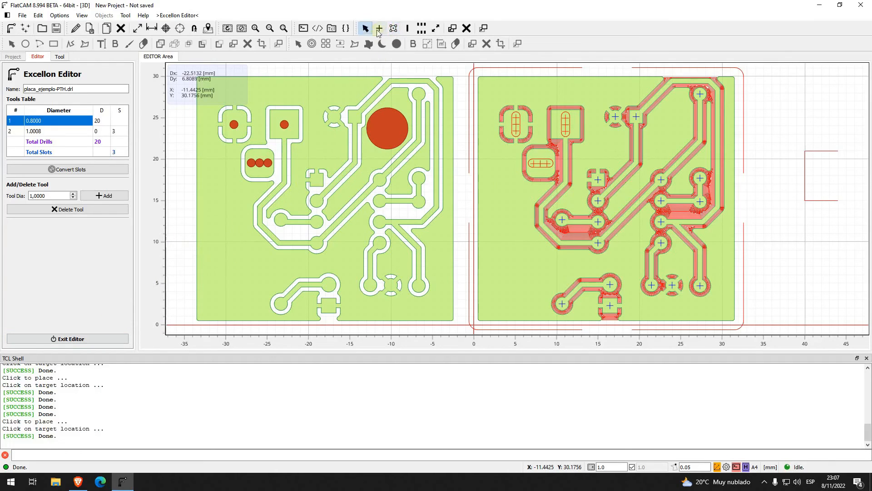
{"action": "left_click", "coordinate": [565, 129]}
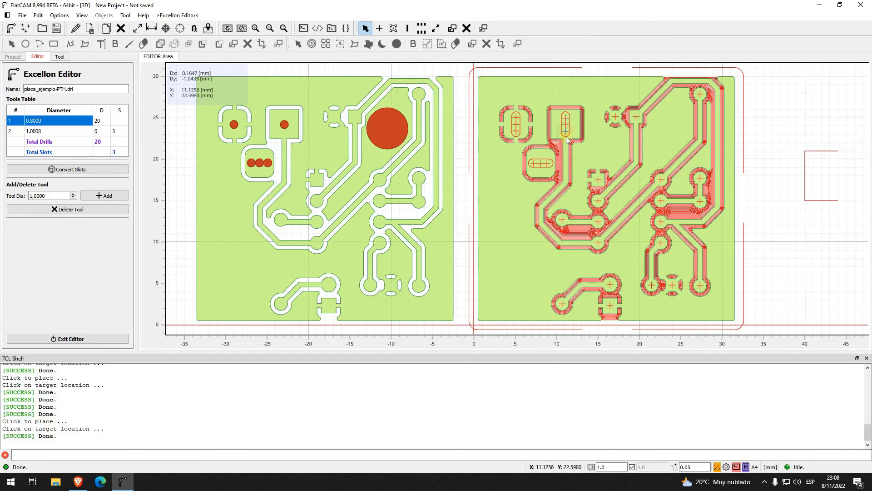
{"action": "left_click", "coordinate": [91, 339]}
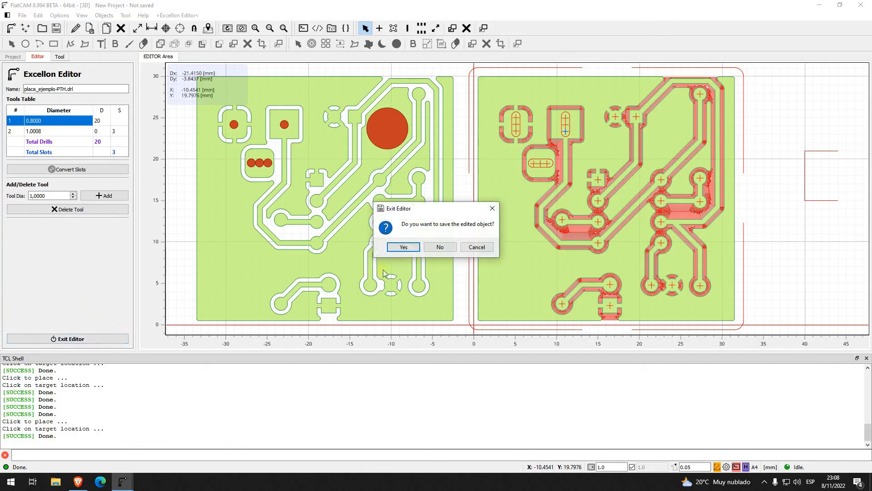
{"action": "left_click", "coordinate": [408, 248]}
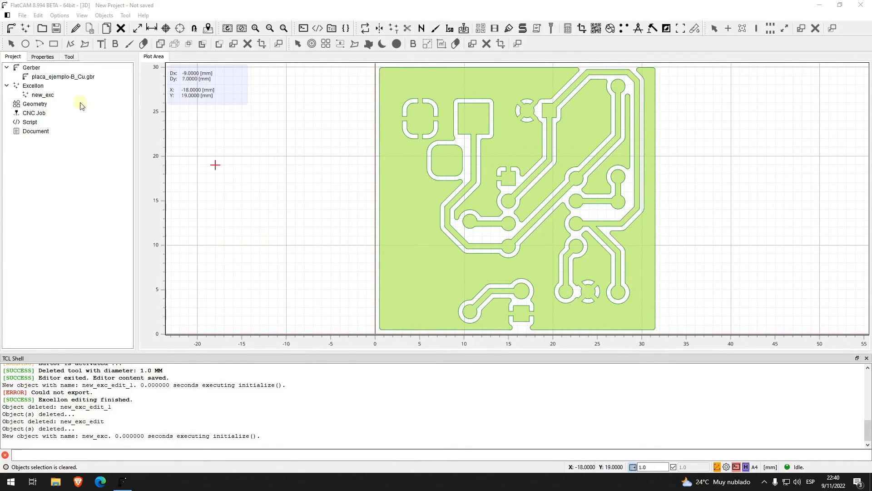
Step: Open the new_exc object in the Excellon Editor
{"action": "left_click", "coordinate": [63, 98]}
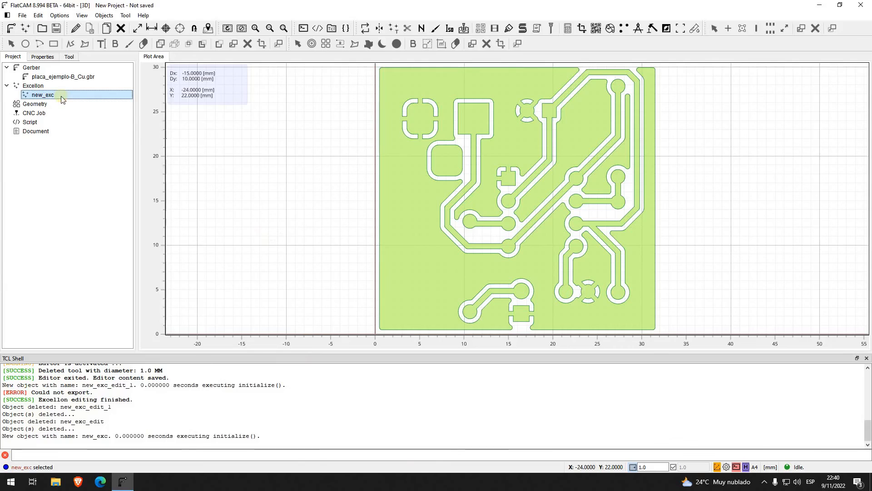
{"action": "right_click", "coordinate": [46, 94]}
{"action": "left_click", "coordinate": [42, 95]}
{"action": "left_click", "coordinate": [78, 28]}
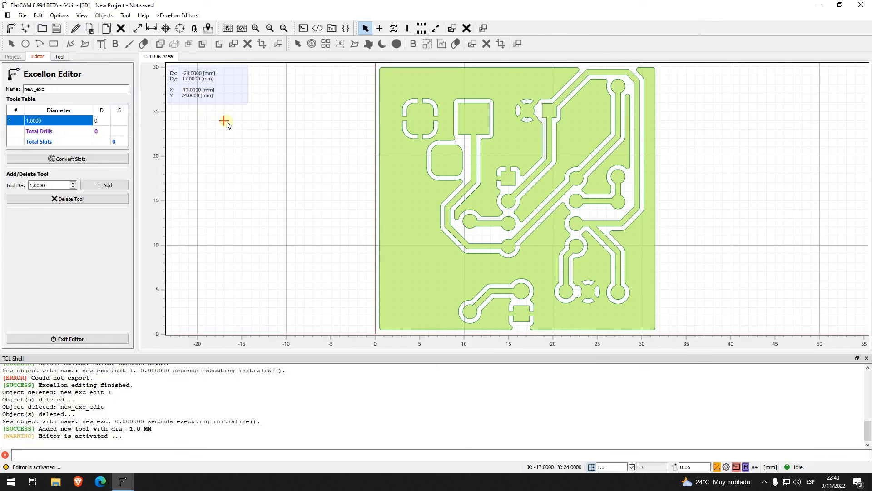
Step: Start adding a slot and add a new tool with a diameter of 2 mm for it
{"action": "left_click", "coordinate": [407, 29]}
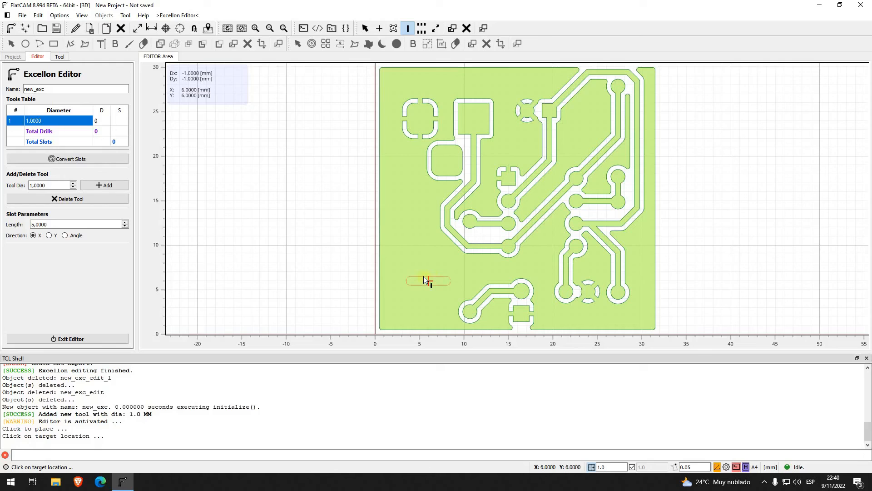
{"action": "left_click", "coordinate": [45, 185]}
{"action": "type", "text": "2"}
{"action": "key", "text": "Return"}
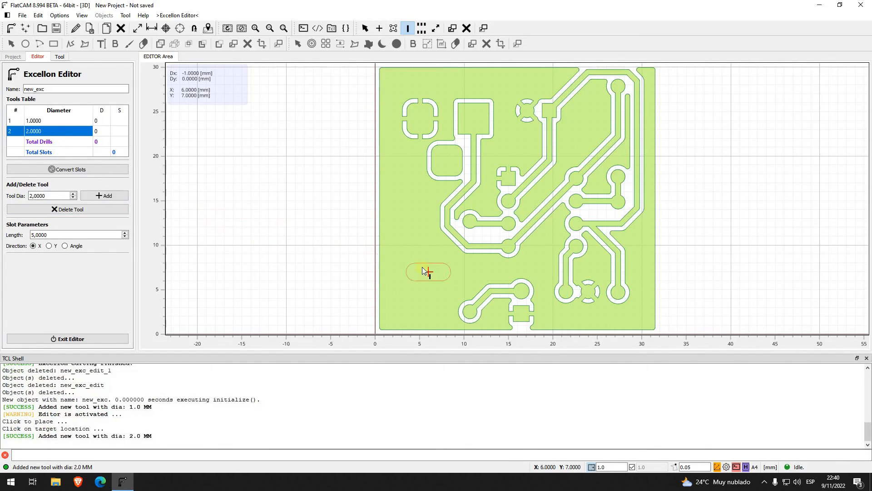
Step: Place a 10 mm long slot along X at X 6, Y 7, and exit the editor saving the edited object
{"action": "left_click", "coordinate": [66, 235]}
{"action": "type", "text": "10"}
{"action": "key", "text": "Return"}
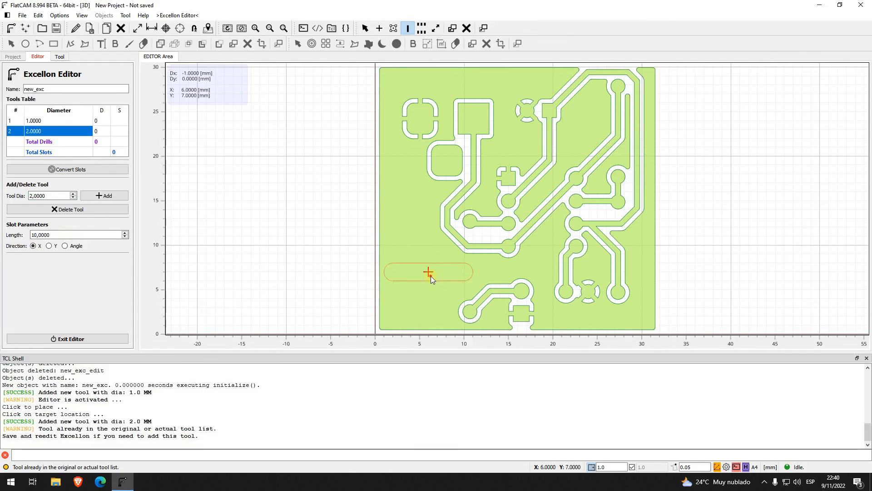
{"action": "left_click", "coordinate": [430, 276]}
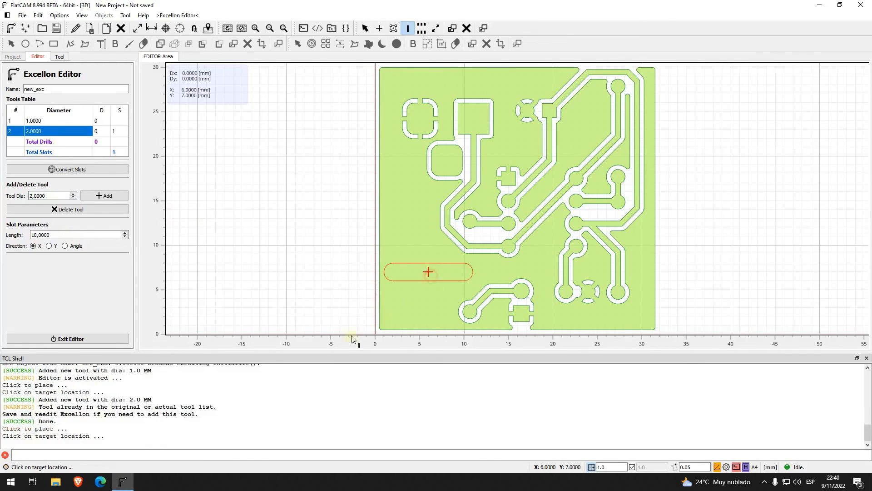
{"action": "left_click", "coordinate": [96, 339]}
{"action": "left_click", "coordinate": [400, 247]}
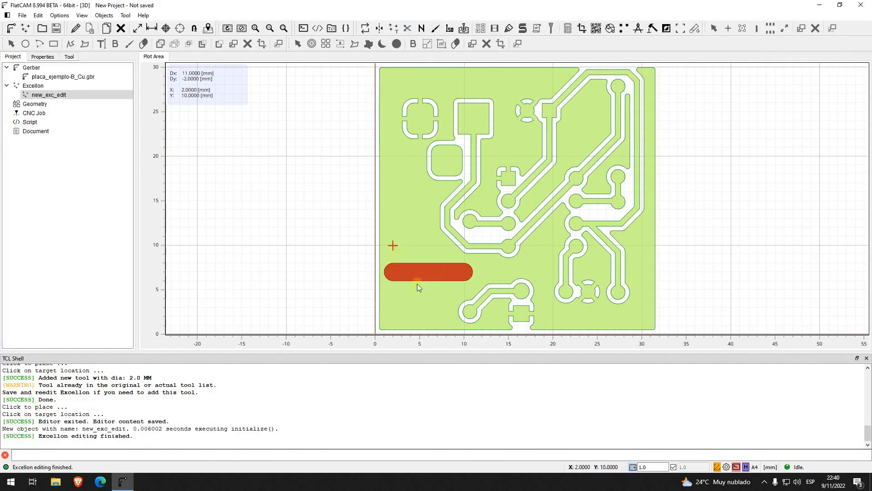
Step: Open the properties of the new_exc_edit Excellon object and expand its milling utilities
{"action": "left_click", "coordinate": [427, 269]}
{"action": "left_click", "coordinate": [303, 253]}
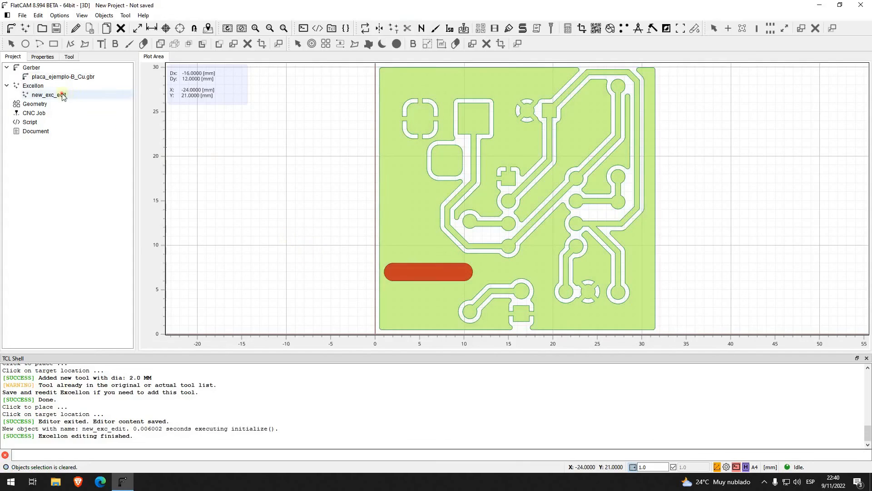
{"action": "left_click", "coordinate": [84, 95]}
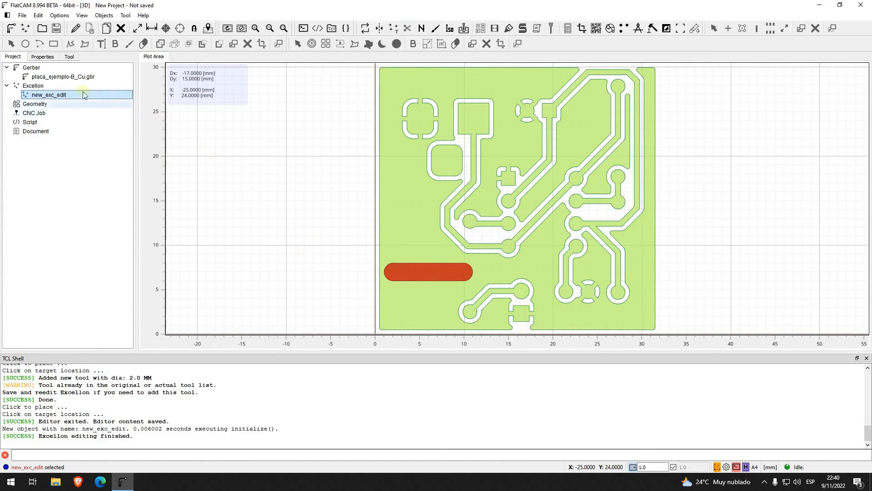
{"action": "double_click", "coordinate": [59, 97]}
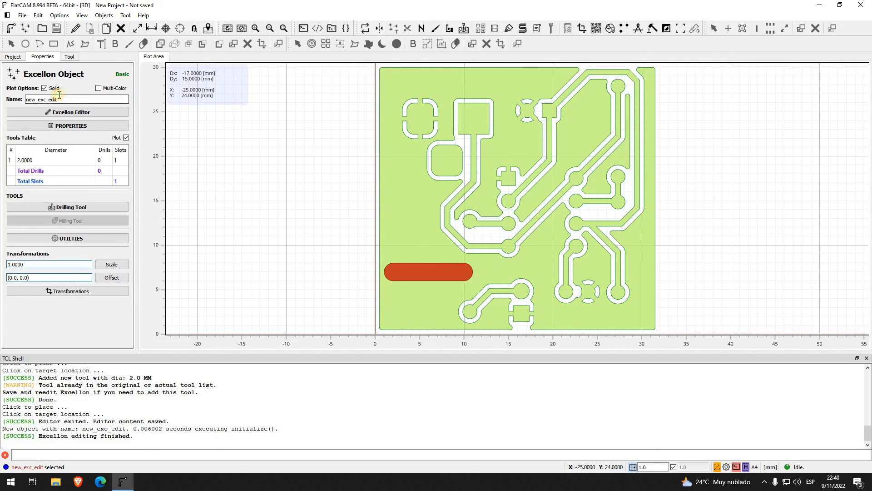
{"action": "left_click", "coordinate": [108, 243]}
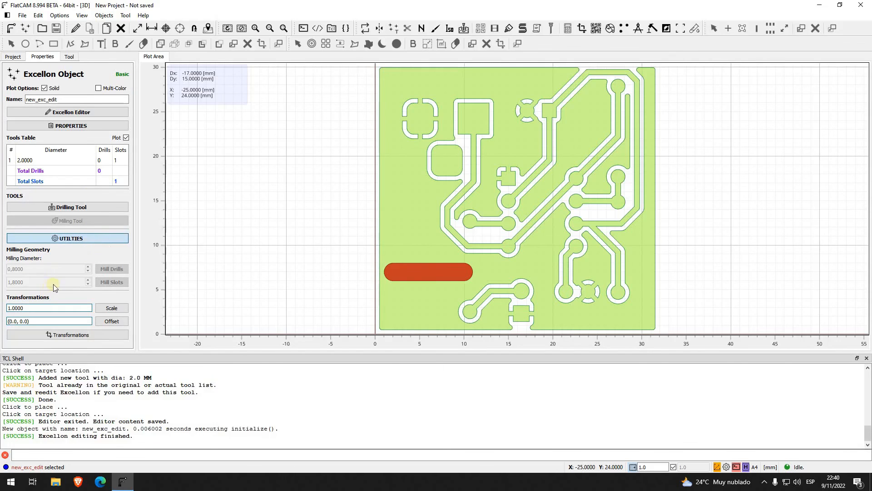
Step: Generate slot milling geometry for the 2 mm tool of new_exc_edit, with a slot milling diameter of 2 mm
{"action": "left_click", "coordinate": [14, 160]}
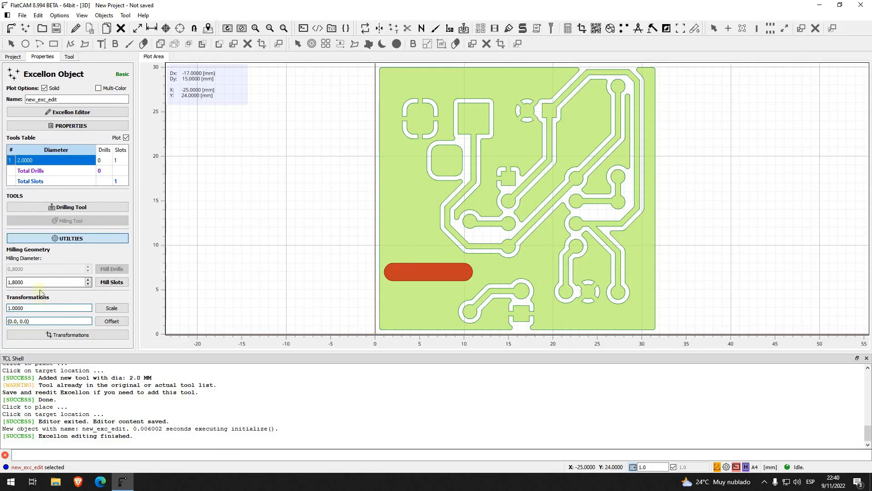
{"action": "double_click", "coordinate": [24, 282]}
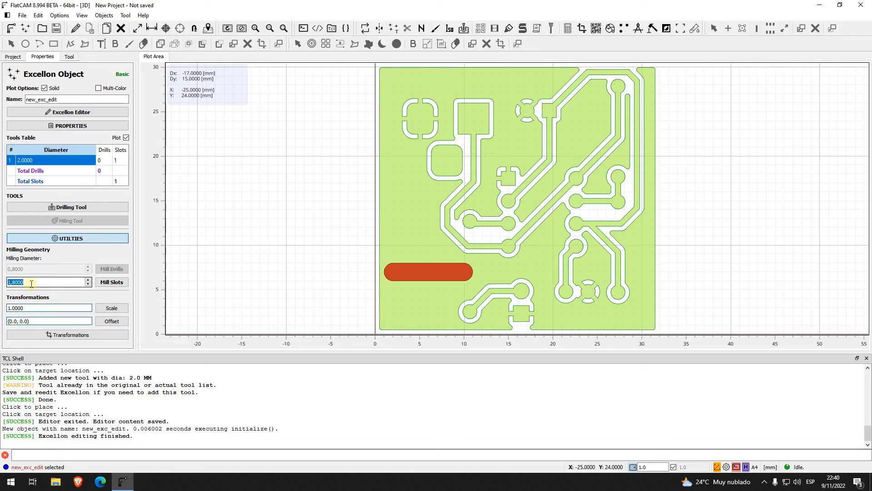
{"action": "type", "text": "2"}
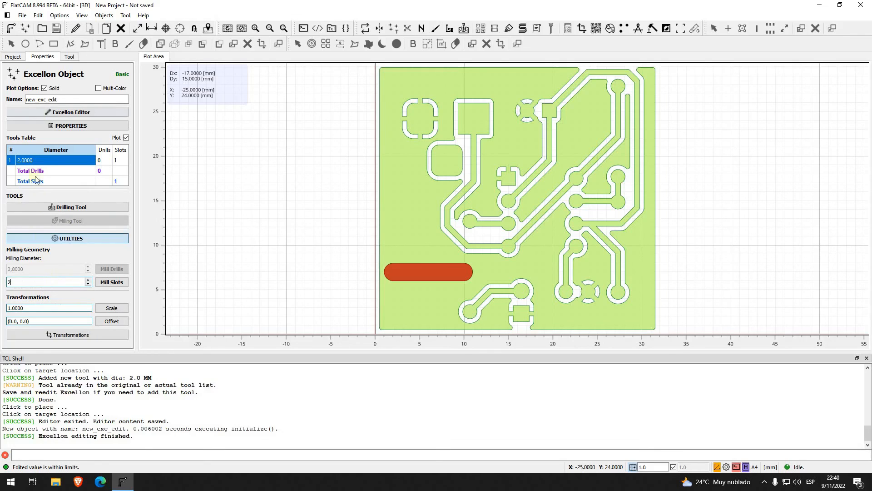
{"action": "left_click", "coordinate": [116, 284]}
{"action": "left_click", "coordinate": [117, 282]}
Step: Disable the plot of new_exc_edit to inspect the slot milling path beneath it, and enable the plot again
{"action": "left_click", "coordinate": [7, 56]}
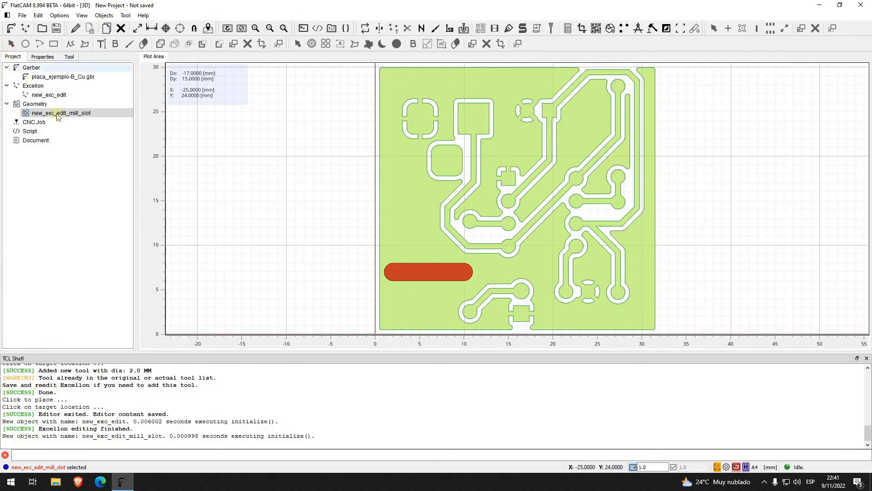
{"action": "left_click", "coordinate": [59, 95]}
{"action": "right_click", "coordinate": [59, 96]}
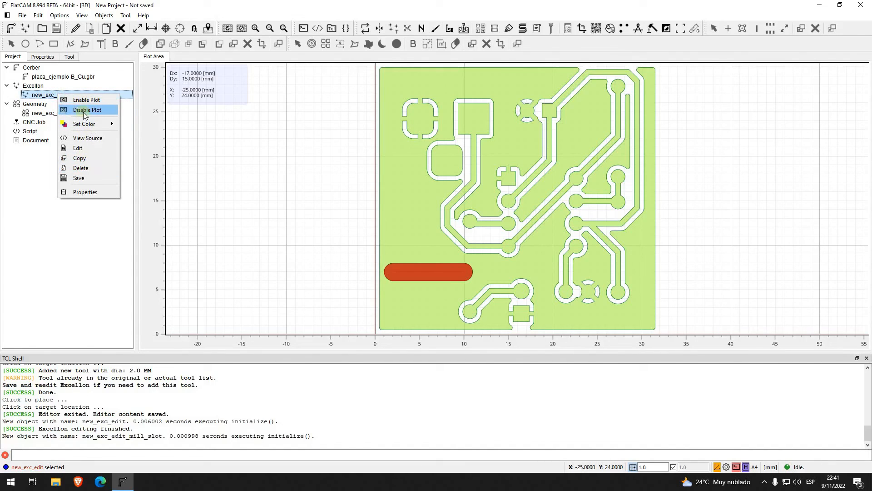
{"action": "left_click", "coordinate": [87, 111]}
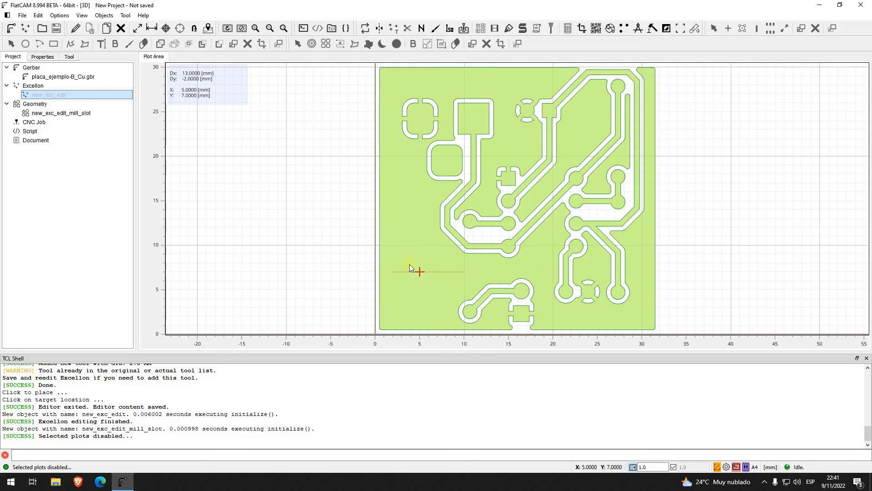
{"action": "left_click", "coordinate": [62, 96]}
{"action": "right_click", "coordinate": [62, 97]}
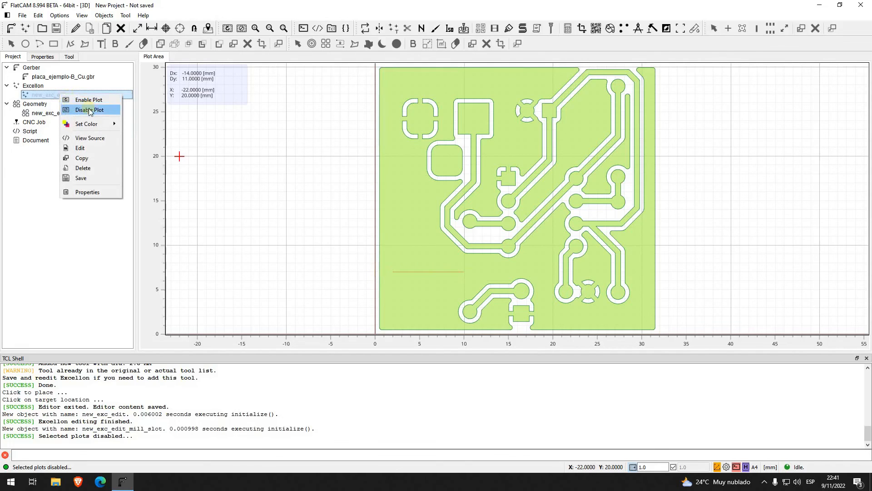
{"action": "left_click", "coordinate": [87, 98]}
Step: Delete the new_exc_edit_mill_slot geometry object and confirm the deletion
{"action": "left_click", "coordinate": [81, 114]}
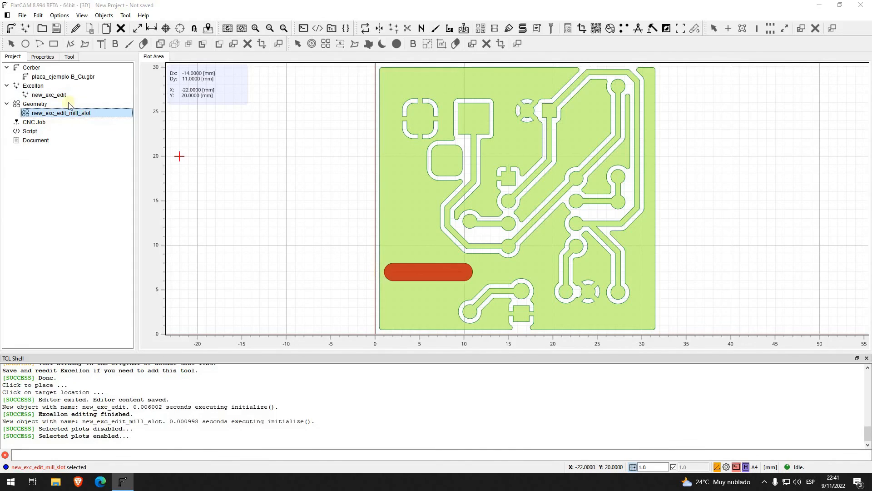
{"action": "key", "text": "Delete"}
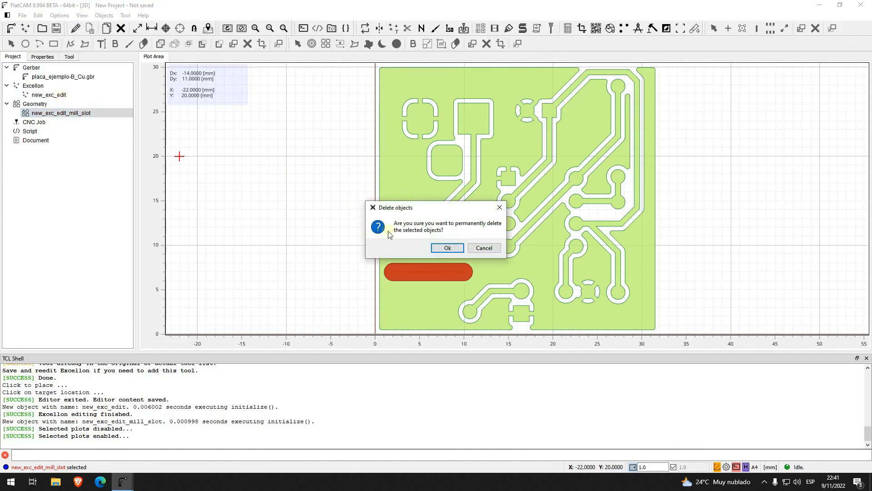
{"action": "left_click", "coordinate": [447, 248]}
Step: Reopen the properties of new_exc_edit and generate slot milling geometry with a milling diameter of 1 mm
{"action": "left_click", "coordinate": [64, 96]}
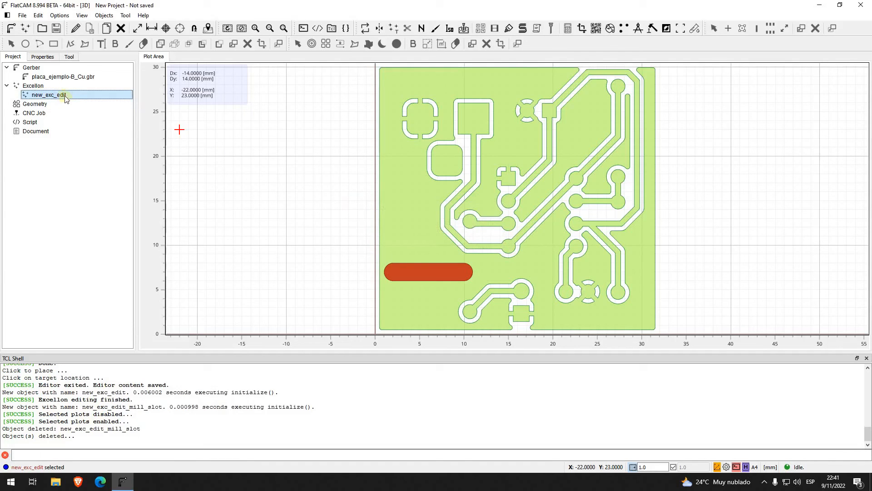
{"action": "double_click", "coordinate": [80, 97]}
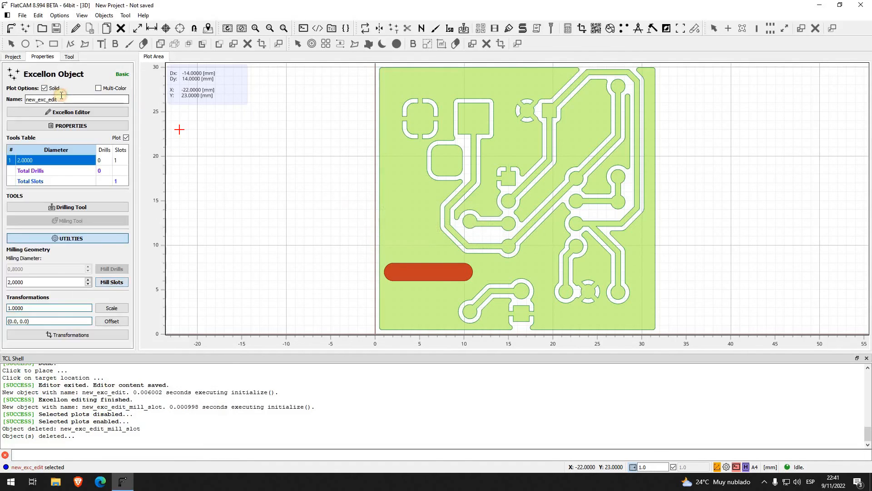
{"action": "left_click", "coordinate": [24, 278]}
{"action": "type", "text": "1"}
{"action": "left_click", "coordinate": [111, 285]}
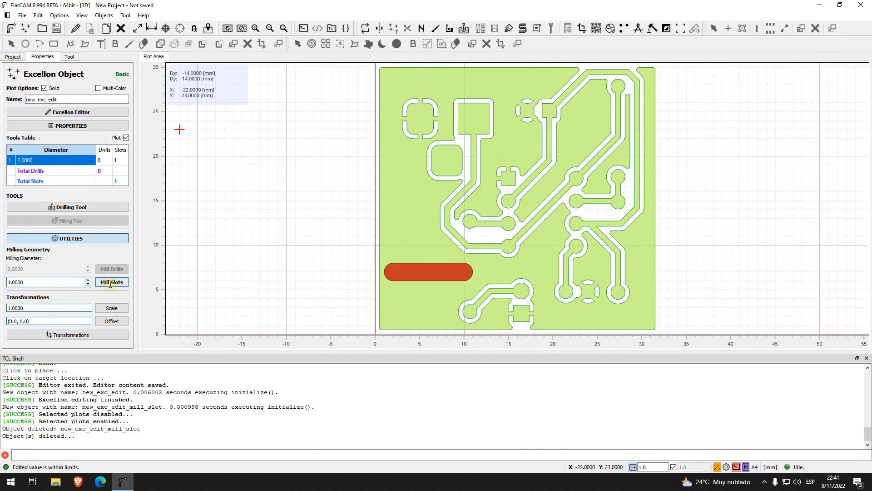
Step: Return to the project's object list and disable the plot of the new_exc_edit Excellon object
{"action": "left_click", "coordinate": [18, 57]}
{"action": "left_click", "coordinate": [58, 96]}
{"action": "right_click", "coordinate": [58, 96]}
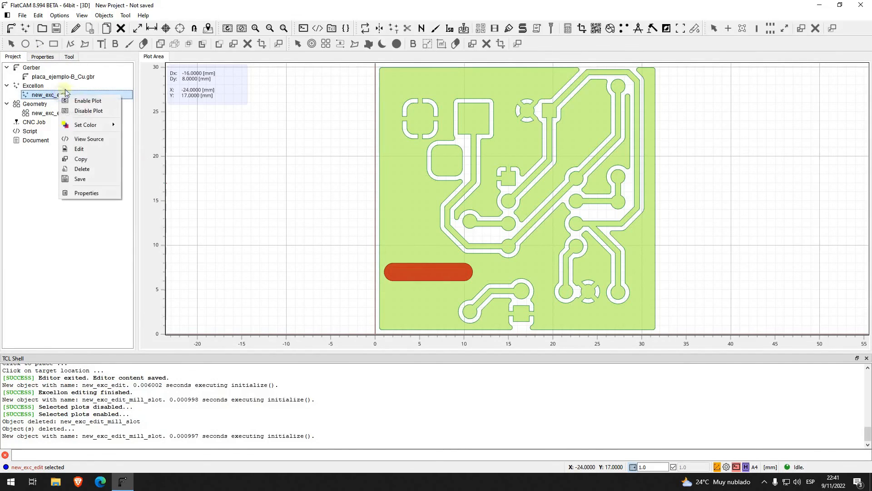
{"action": "left_click", "coordinate": [86, 111]}
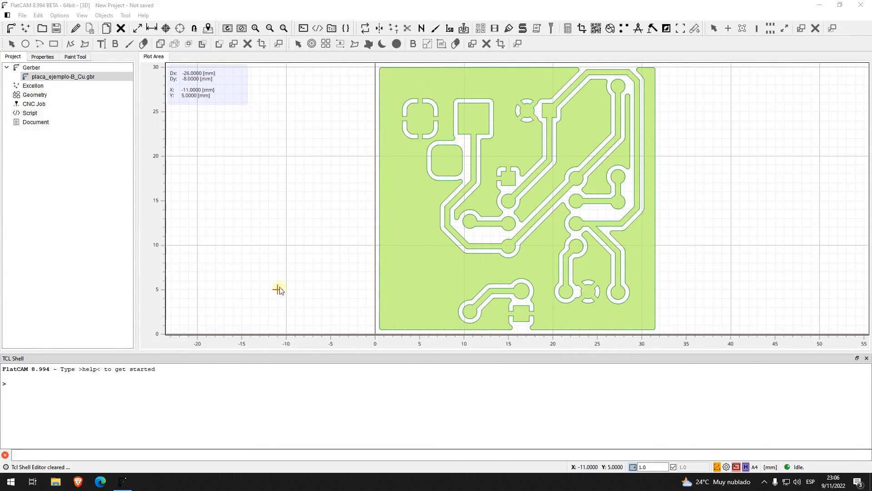
Step: Flip the placa_ejemplo-B_Cu.gbr Gerber object on the X axis
{"action": "left_click", "coordinate": [64, 77]}
{"action": "left_click", "coordinate": [59, 15]}
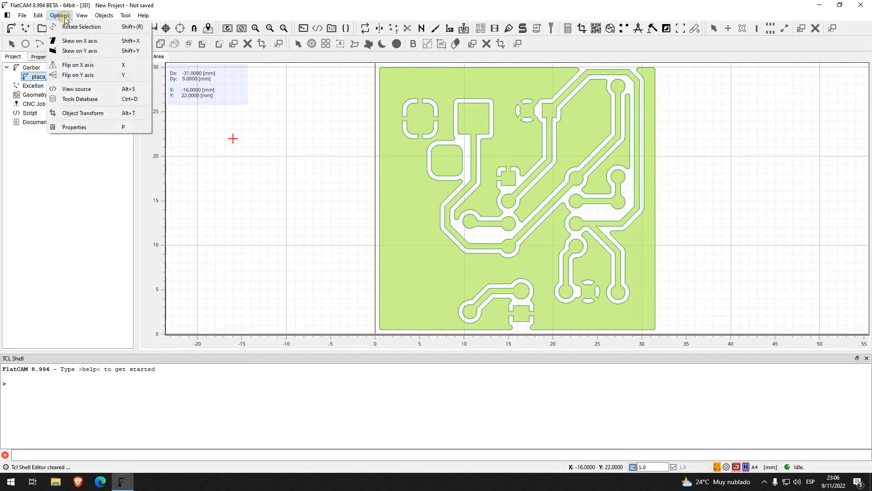
{"action": "left_click", "coordinate": [84, 65]}
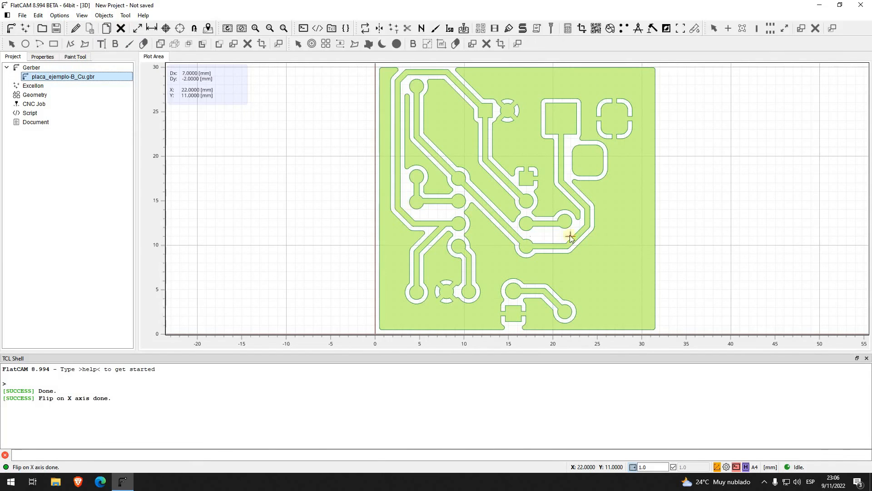